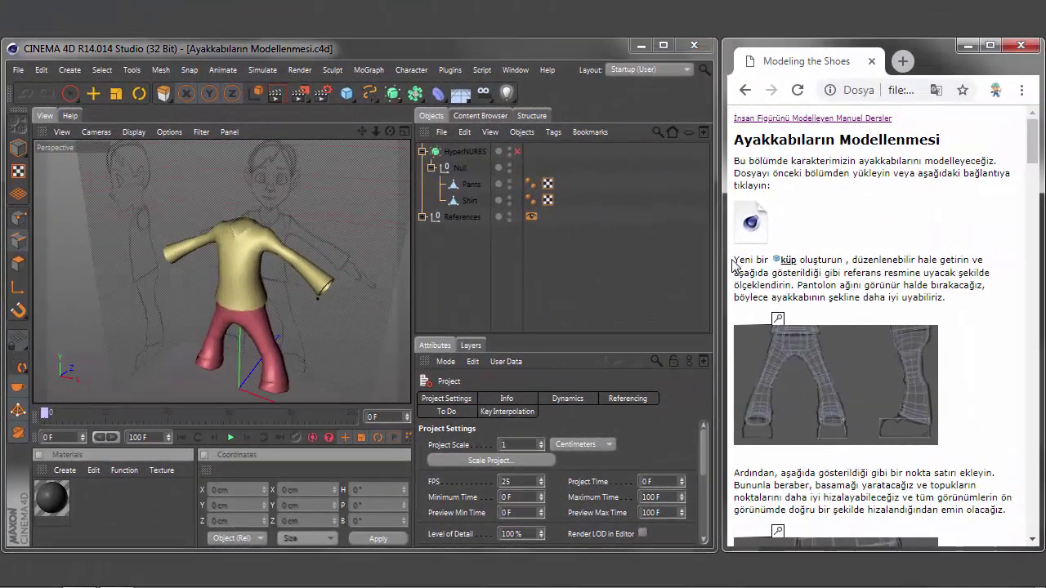
- Switch to four views, enlarge Right and Front, and pan both onto the legs and pants
{"action": "left_click_drag", "start_coordinate": [763, 260], "coordinate": [846, 260]}
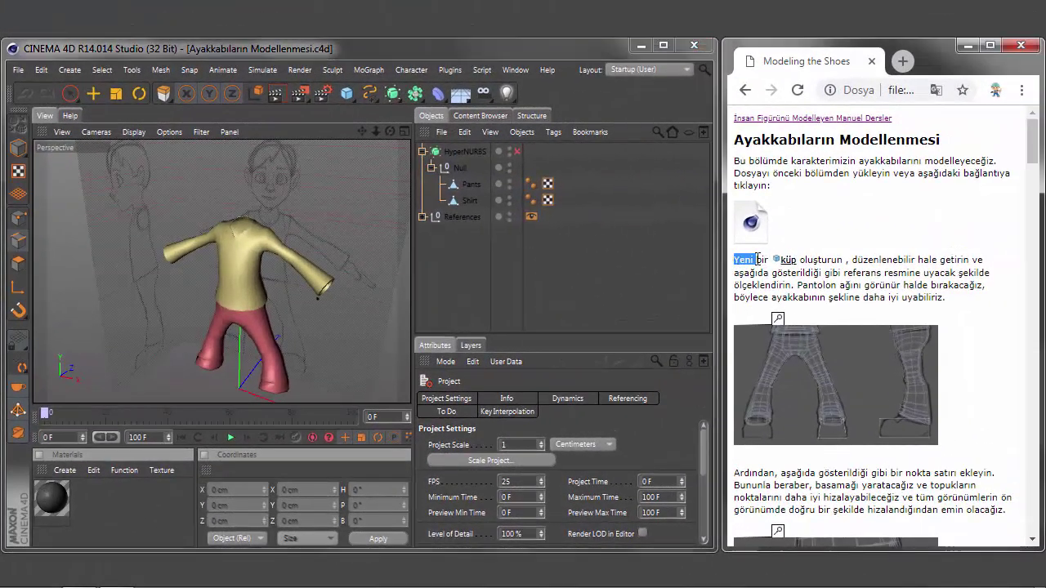
{"action": "middle_click", "coordinate": [279, 256]}
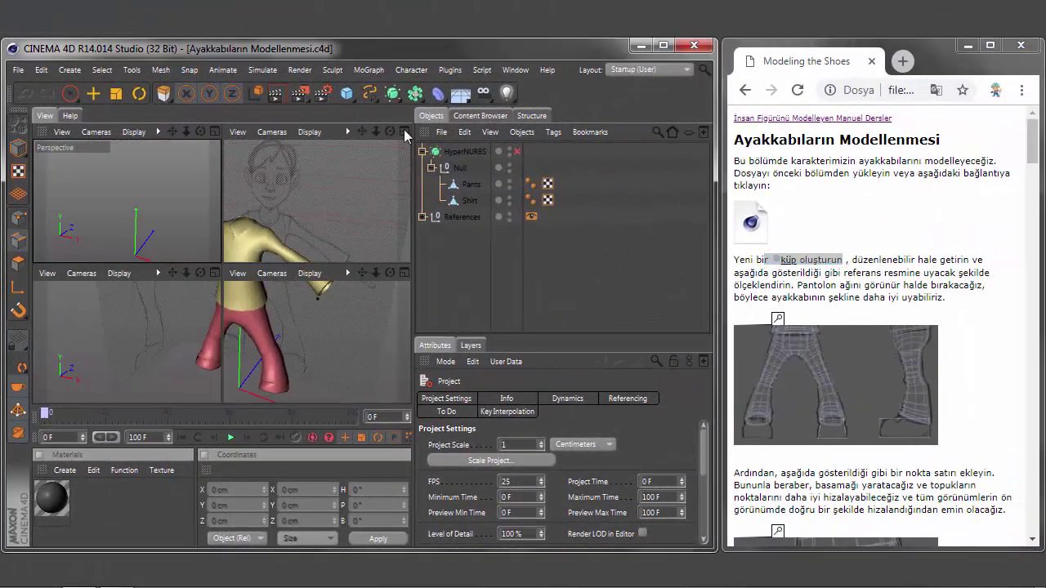
{"action": "left_click_drag", "start_coordinate": [279, 263], "coordinate": [334, 155]}
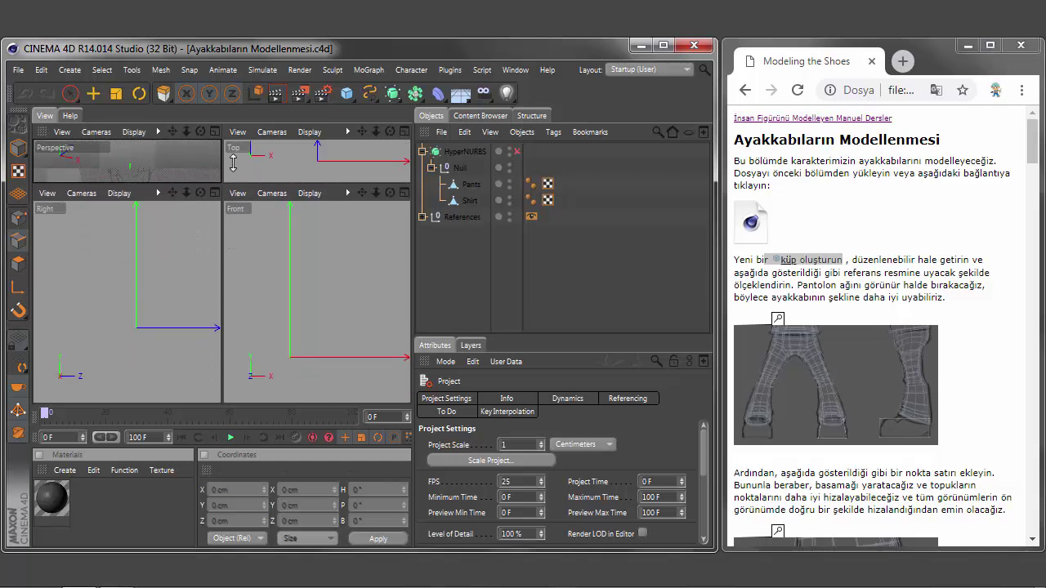
{"action": "middle_click_drag", "start_coordinate": [333, 183], "coordinate": [350, 223], "text": "alt"}
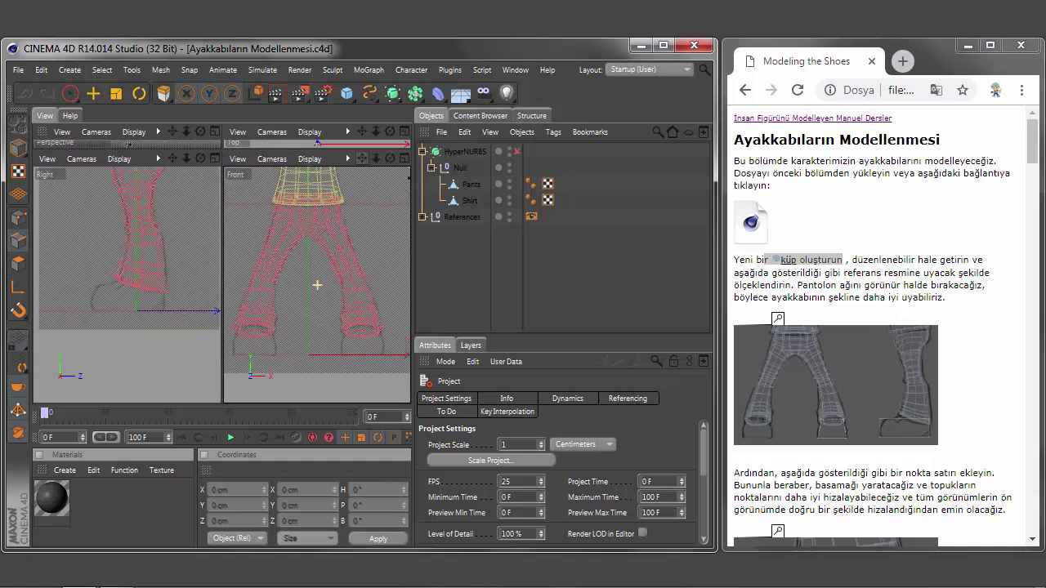
{"action": "middle_click_drag", "start_coordinate": [317, 284], "coordinate": [327, 270], "text": "alt"}
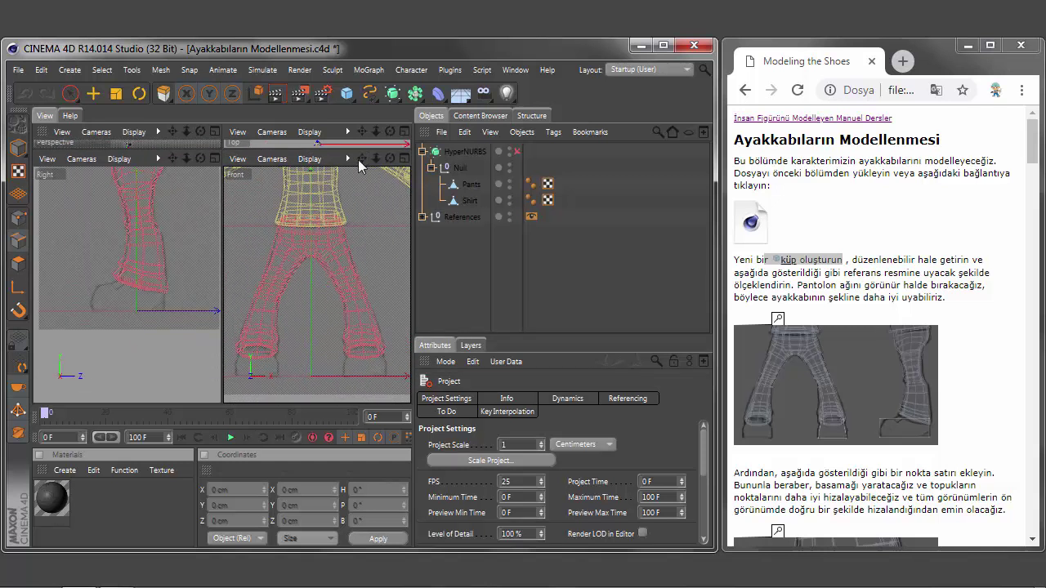
{"action": "left_click_drag", "start_coordinate": [186, 159], "coordinate": [127, 284]}
{"action": "left_click_drag", "start_coordinate": [186, 158], "coordinate": [127, 285]}
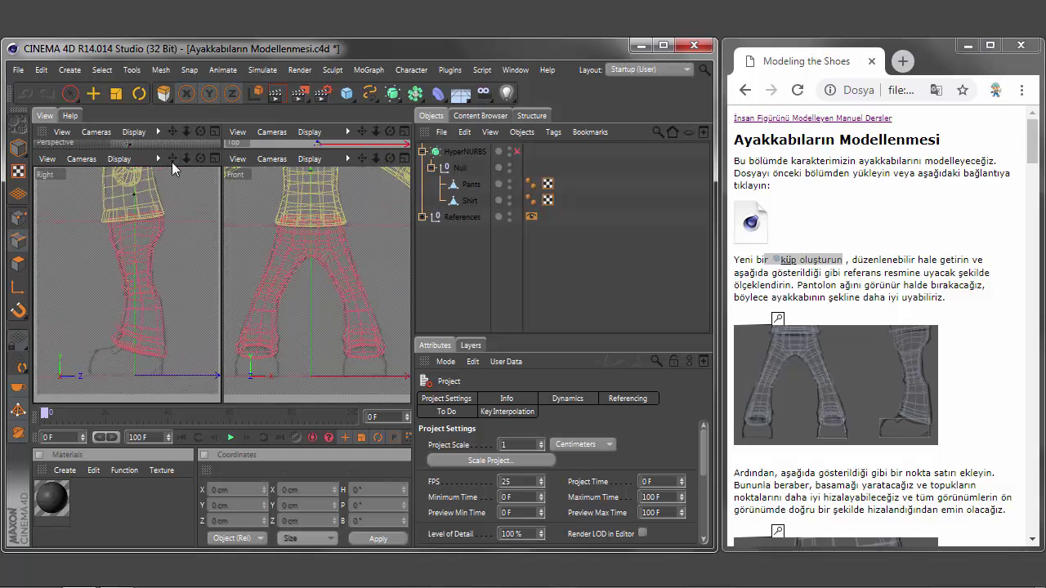
{"action": "left_click_drag", "start_coordinate": [848, 260], "coordinate": [793, 285]}
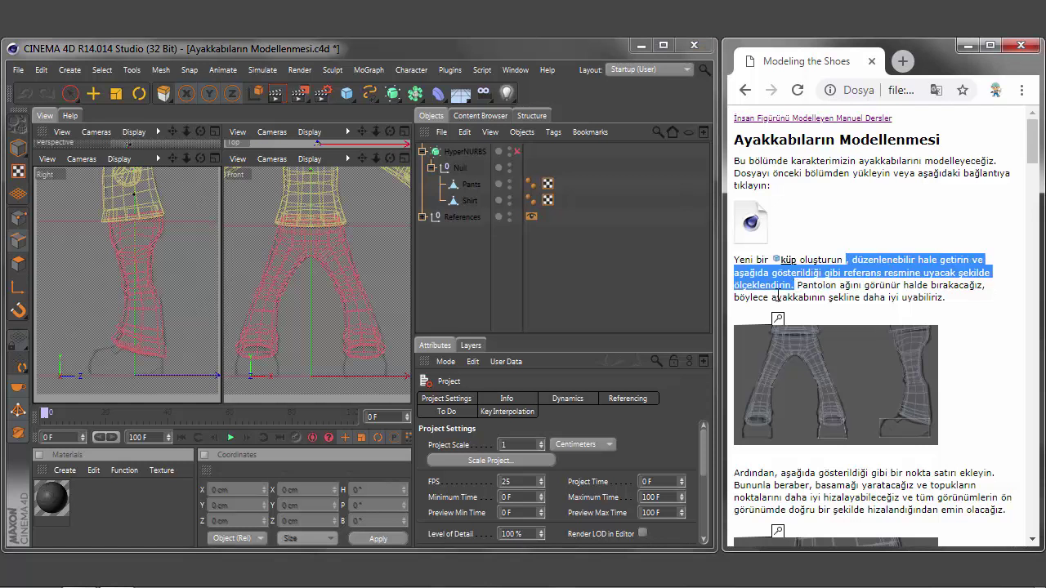
- Add a new cube and make it editable
{"action": "left_click", "coordinate": [347, 94]}
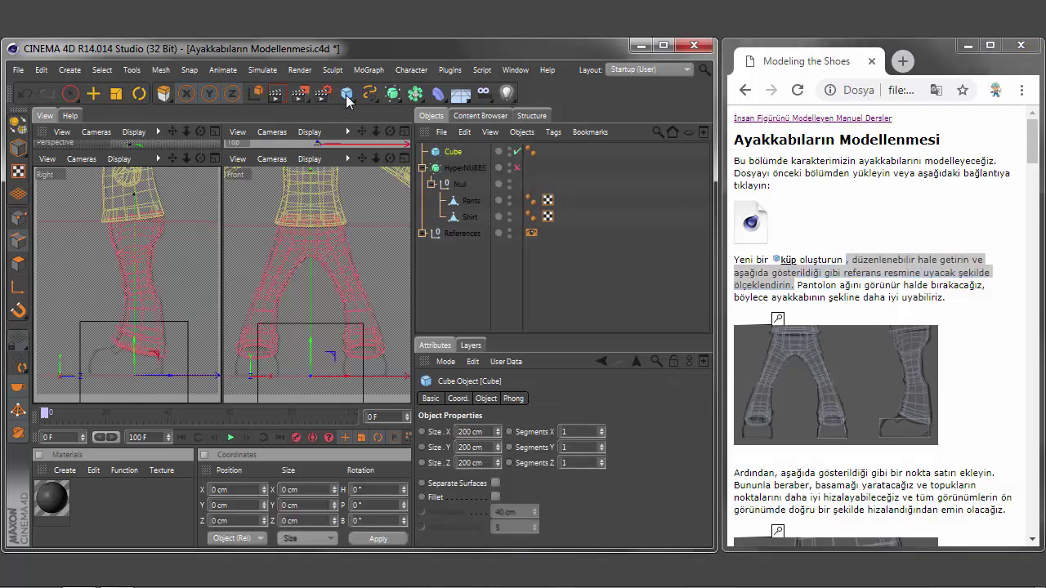
{"action": "left_click", "coordinate": [18, 124]}
{"action": "left_click", "coordinate": [94, 95]}
{"action": "left_click", "coordinate": [316, 368]}
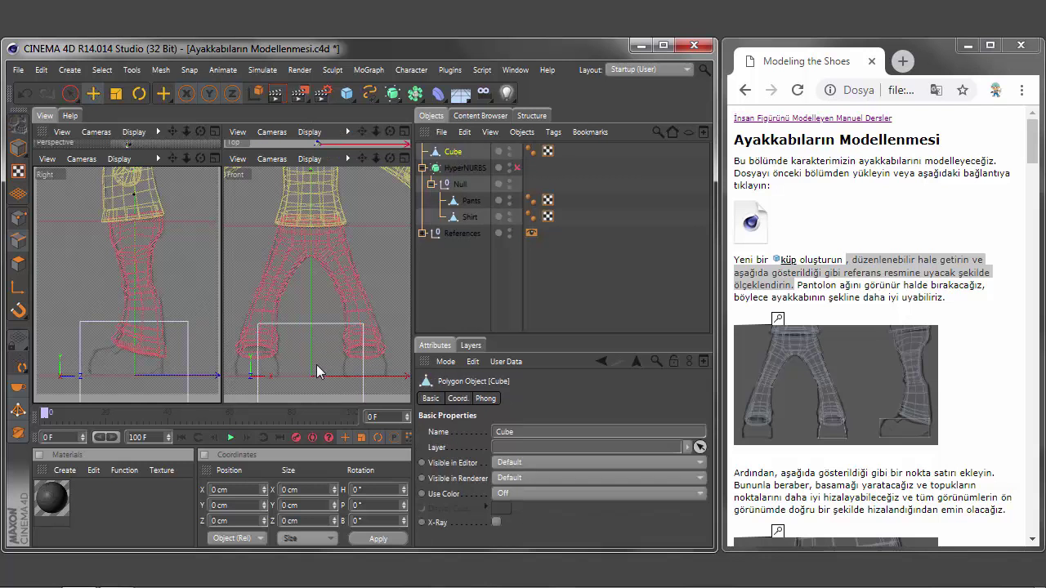
{"action": "left_click", "coordinate": [18, 147]}
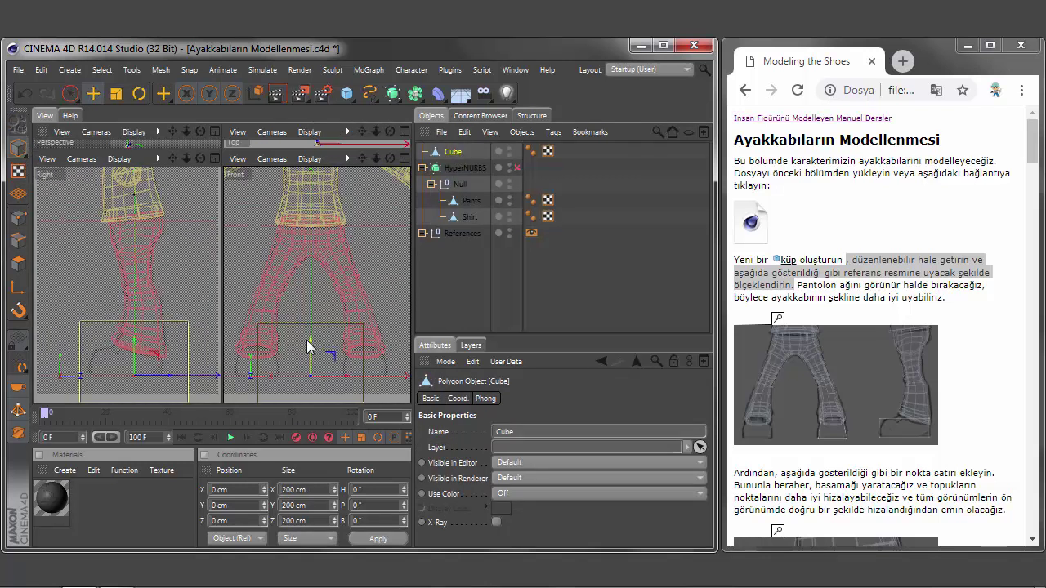
- Scale the cube to 88.8 cm and move it under the pant leg to X 104.025, Y 43.473
{"action": "left_click", "coordinate": [118, 96]}
{"action": "left_click_drag", "start_coordinate": [391, 233], "coordinate": [389, 232]}
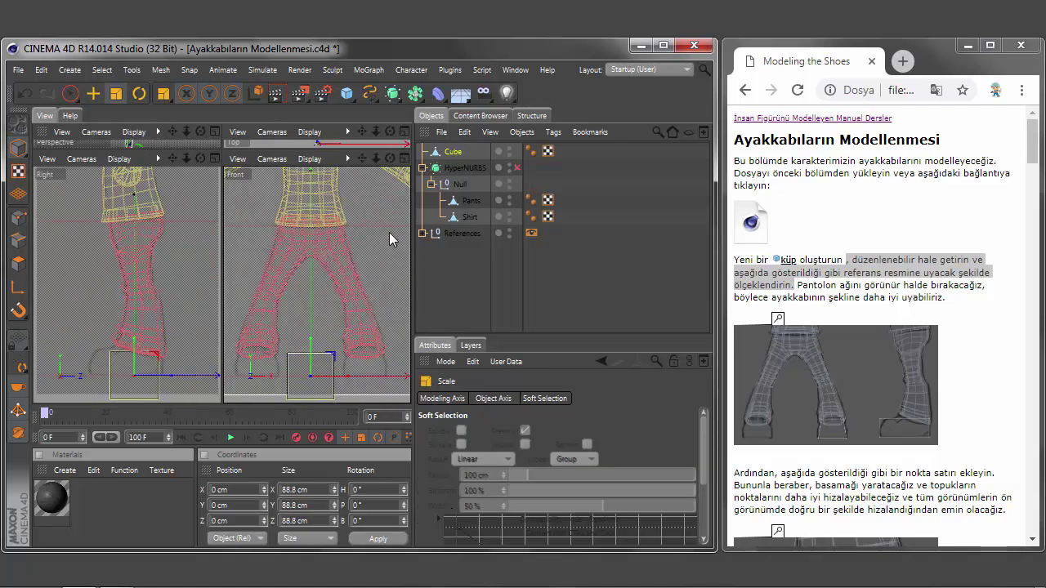
{"action": "key", "text": "e"}
{"action": "mouse_move", "coordinate": [355, 376]}
{"action": "left_mouse_down"}
{"action": "mouse_move", "coordinate": [401, 384]}
{"action": "mouse_move", "coordinate": [367, 327]}
{"action": "left_mouse_up"}
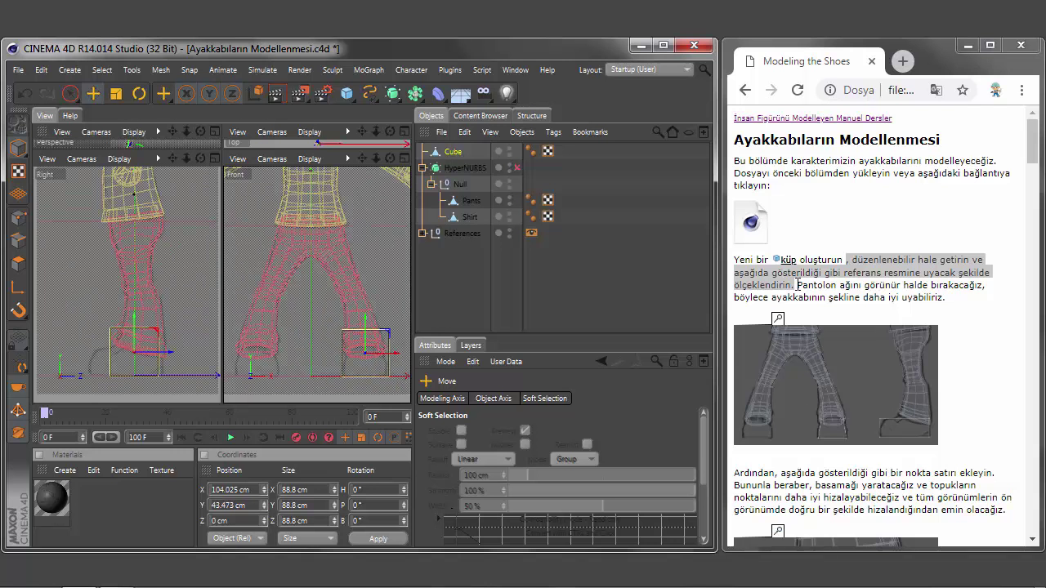
{"action": "left_click_drag", "start_coordinate": [796, 285], "coordinate": [993, 301]}
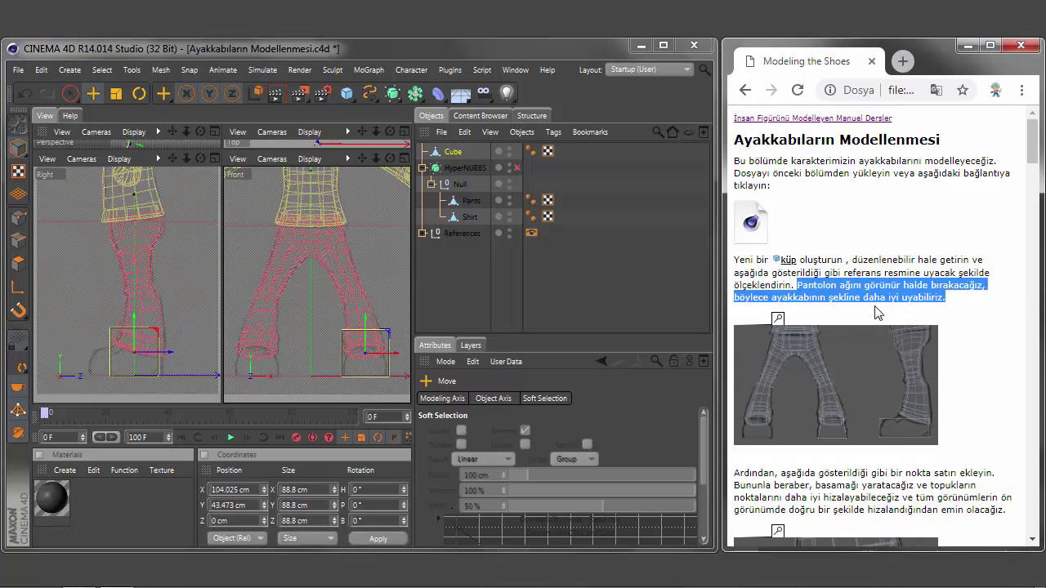
{"action": "left_click", "coordinate": [869, 381]}
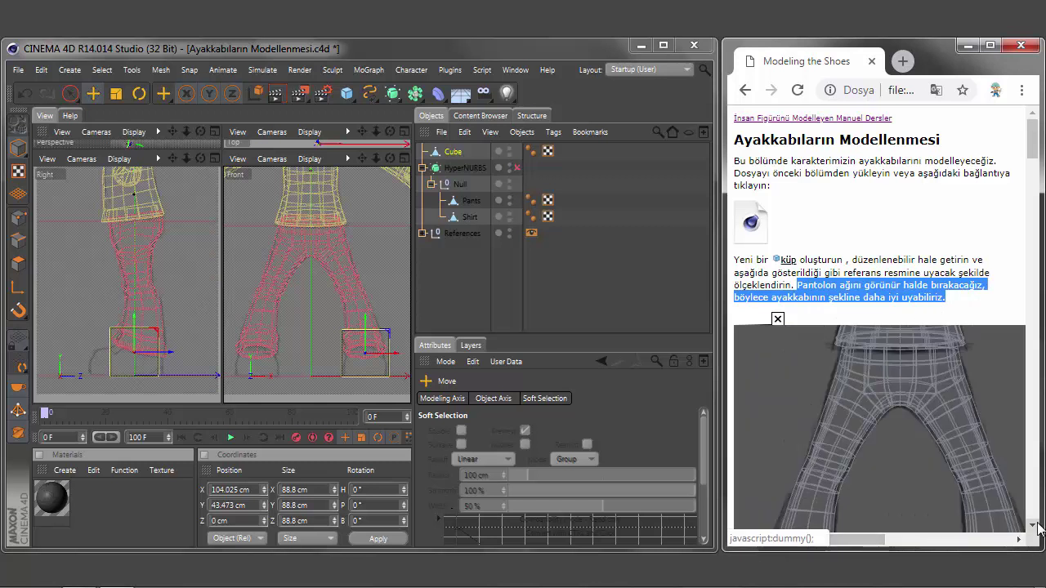
{"action": "left_click_drag", "start_coordinate": [870, 542], "coordinate": [920, 542]}
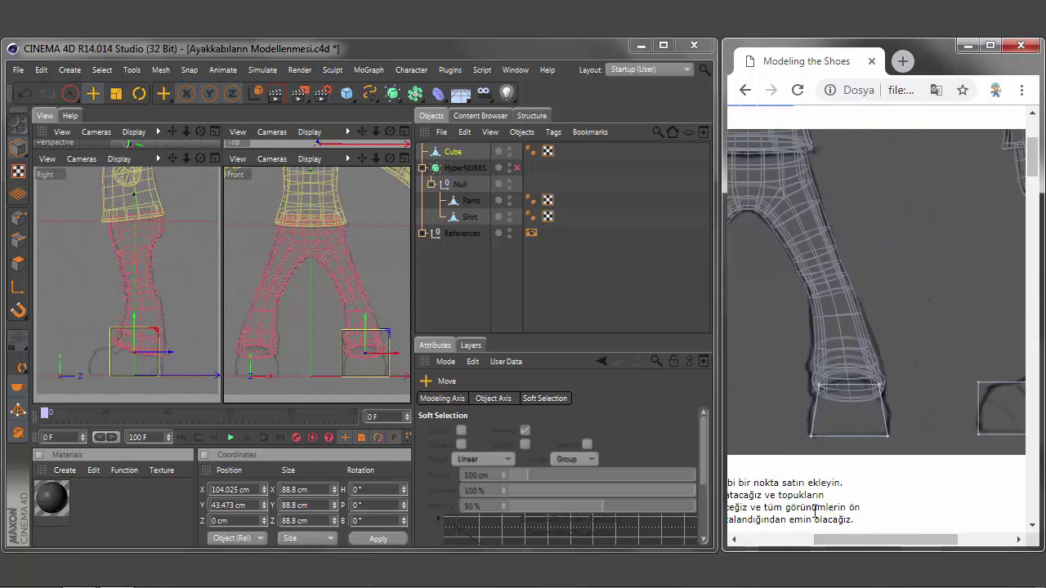
- Zoom the Front view onto the shoe area and switch to point editing with Rectangle Selection
{"action": "left_click", "coordinate": [347, 384]}
{"action": "scroll", "coordinate": [364, 357], "scroll_direction": "up", "scroll_amount": 2}
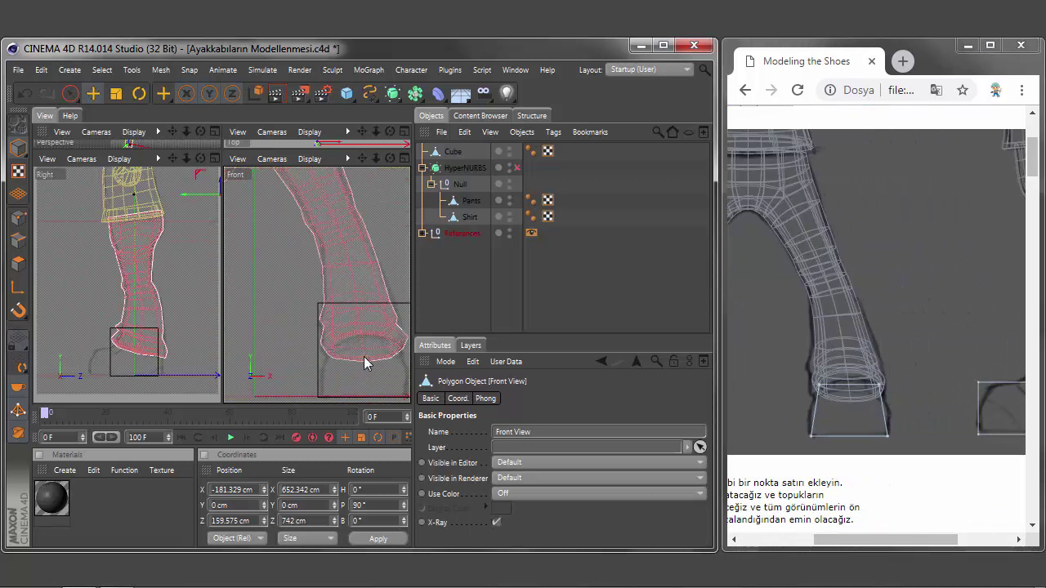
{"action": "middle_click_drag", "start_coordinate": [364, 357], "coordinate": [301, 339]}
{"action": "scroll", "coordinate": [301, 338], "scroll_direction": "up", "scroll_amount": 1}
{"action": "scroll", "coordinate": [343, 246], "scroll_direction": "up", "scroll_amount": 1}
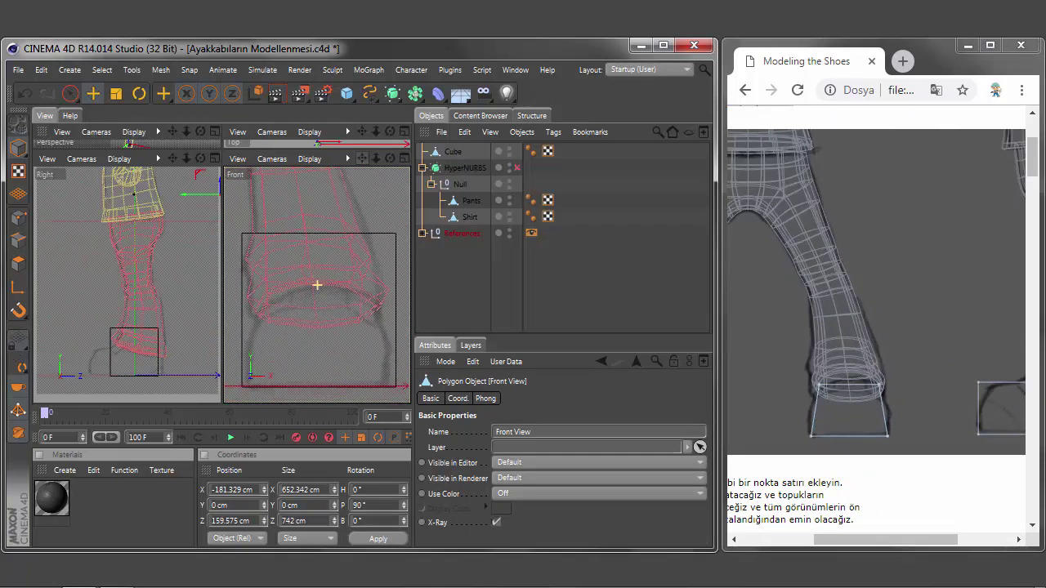
{"action": "scroll", "coordinate": [317, 285], "scroll_direction": "up", "scroll_amount": 1}
{"action": "left_click", "coordinate": [18, 218]}
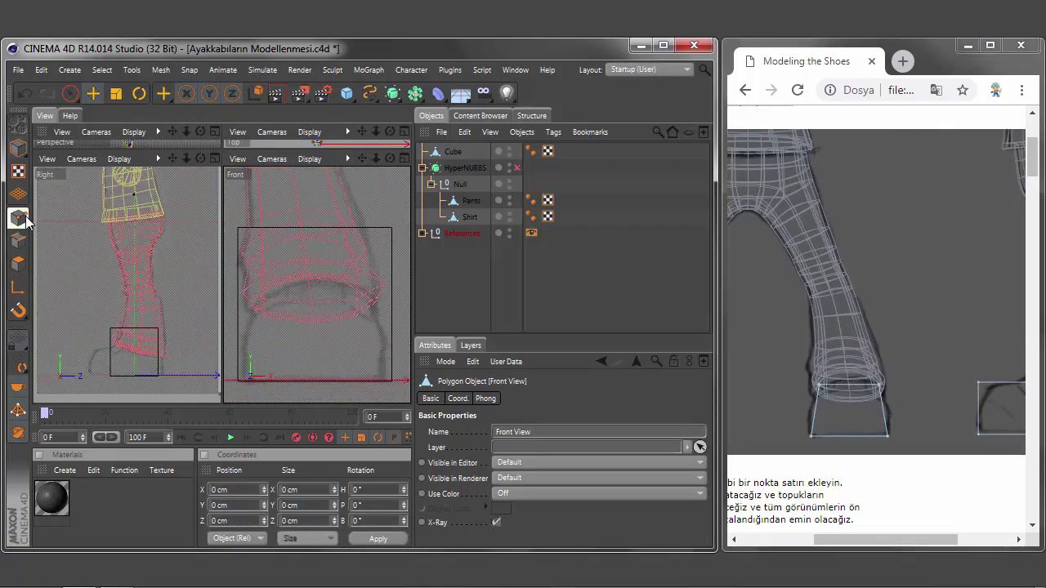
{"action": "left_click", "coordinate": [453, 153]}
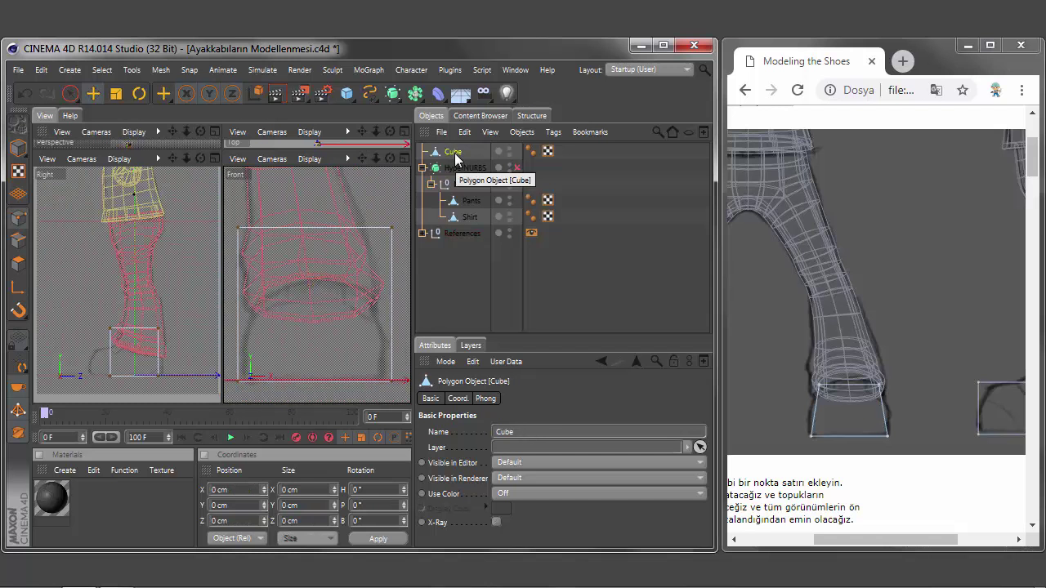
{"action": "left_click", "coordinate": [76, 96]}
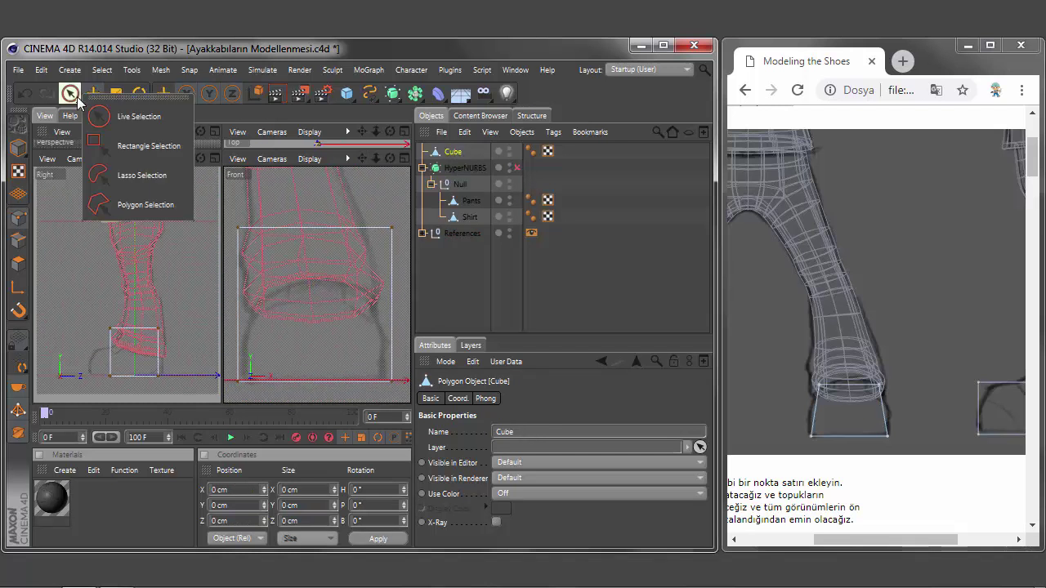
{"action": "left_click", "coordinate": [149, 146]}
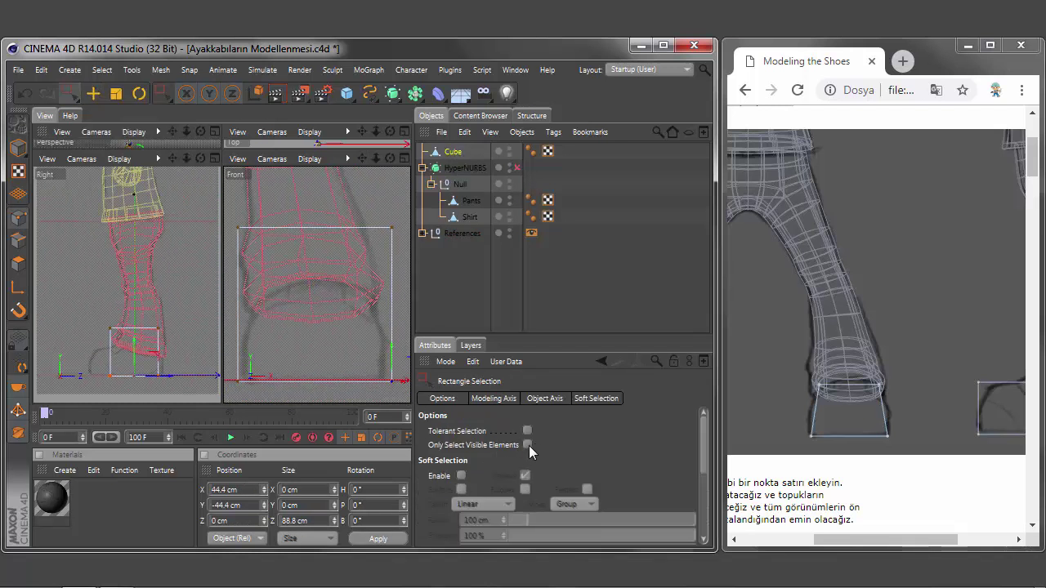
- Drag the cube's corner points to taper it, narrow at the hem and wide at the floor
{"action": "left_click_drag", "start_coordinate": [400, 381], "coordinate": [389, 381]}
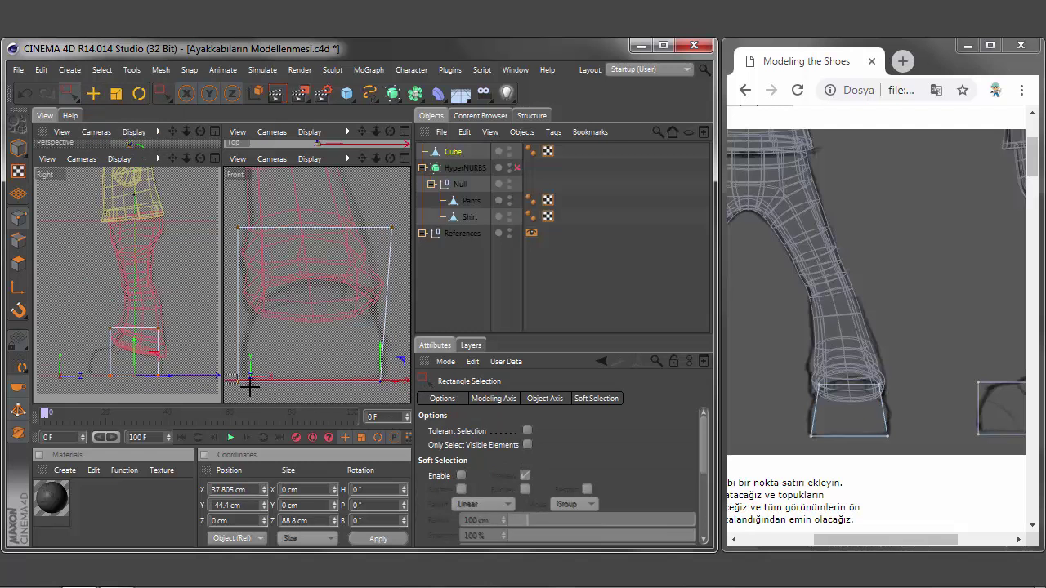
{"action": "left_click_drag", "start_coordinate": [249, 386], "coordinate": [287, 389]}
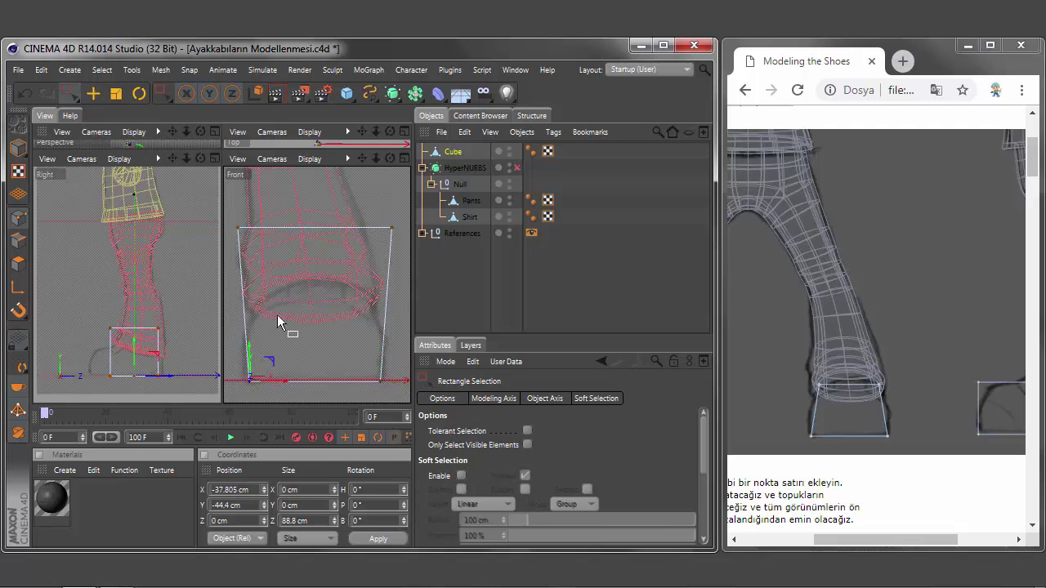
{"action": "left_click_drag", "start_coordinate": [227, 214], "coordinate": [401, 239]}
{"action": "left_click_drag", "start_coordinate": [316, 206], "coordinate": [315, 268]}
{"action": "left_click", "coordinate": [395, 292]}
{"action": "left_click_drag", "start_coordinate": [395, 291], "coordinate": [383, 300]}
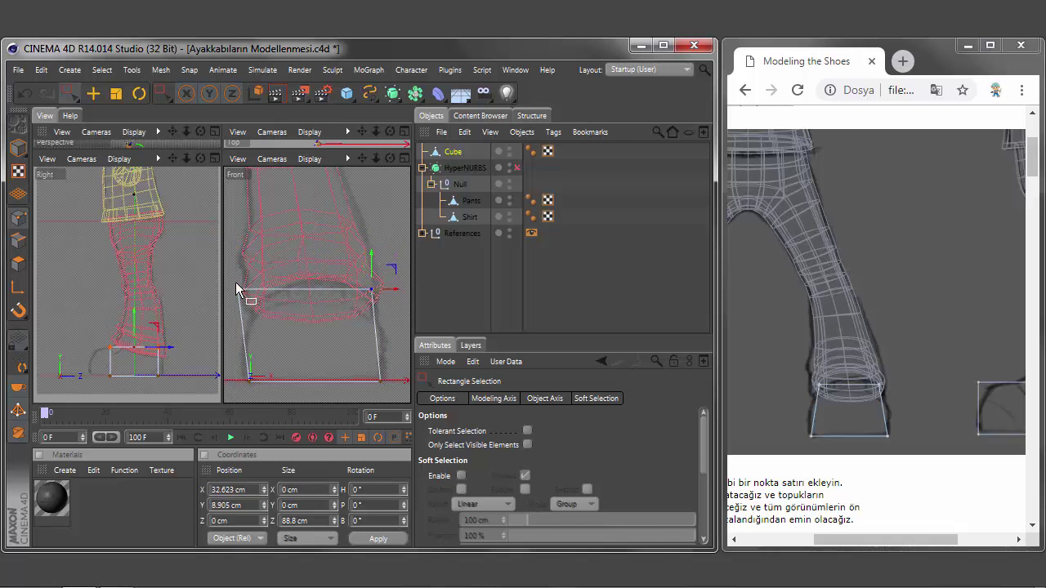
{"action": "left_click_drag", "start_coordinate": [239, 290], "coordinate": [286, 292]}
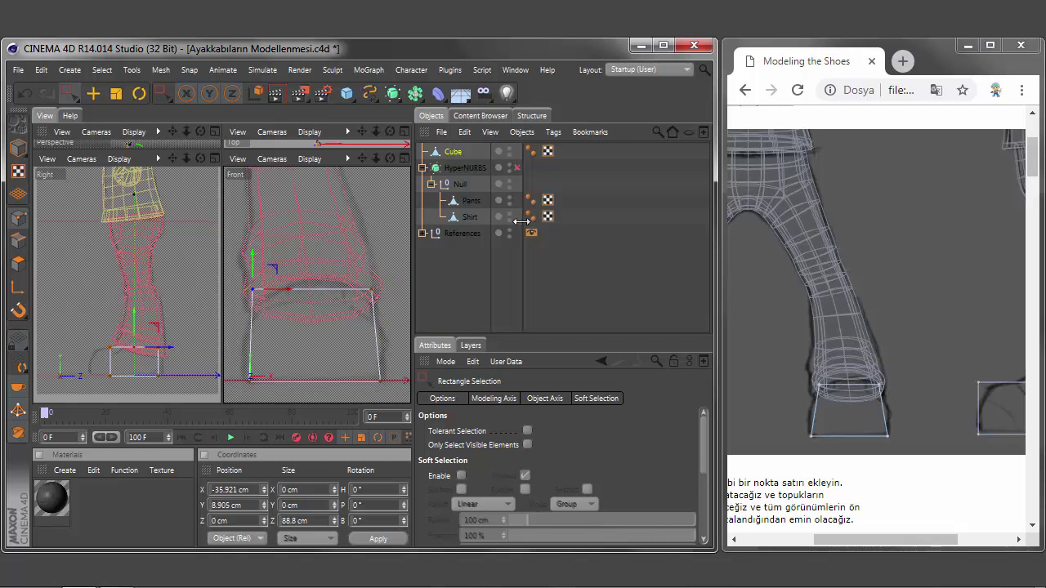
- Re-enable HyperNURBS smoothing and fine-tune the top points slightly lower and inward
{"action": "left_click", "coordinate": [431, 185]}
{"action": "left_click", "coordinate": [431, 185]}
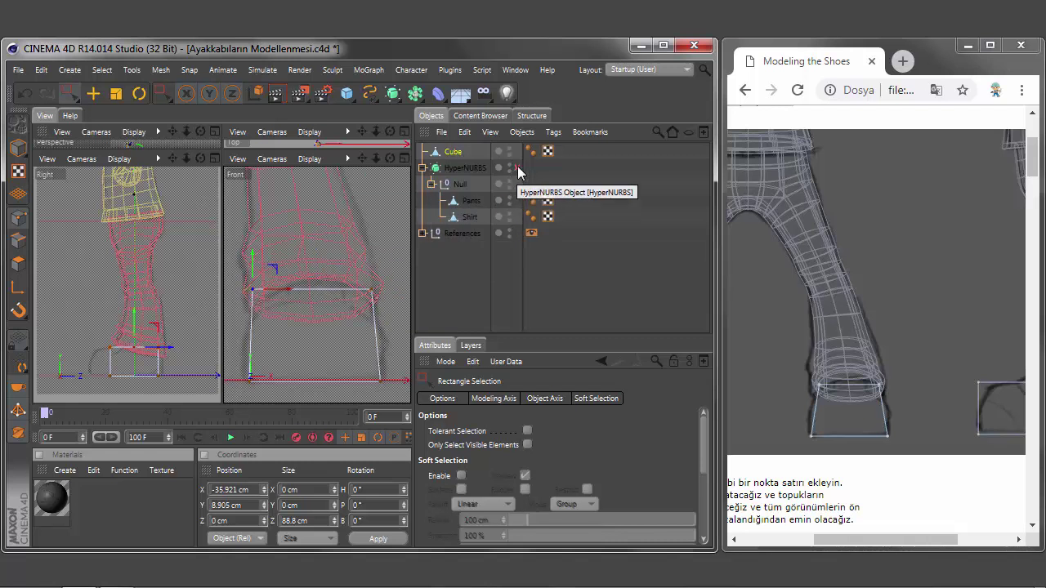
{"action": "left_click", "coordinate": [516, 168]}
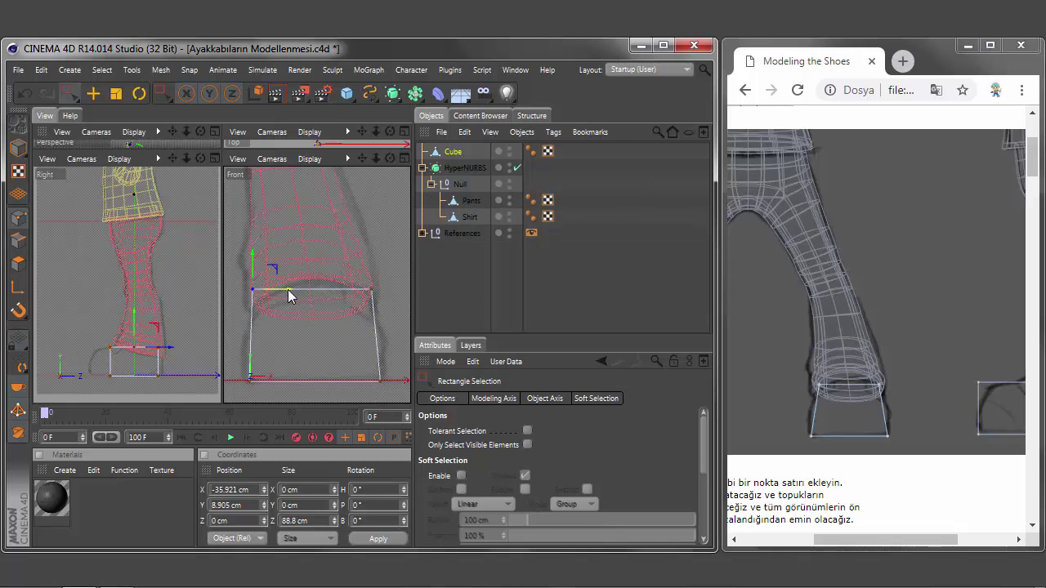
{"action": "left_click_drag", "start_coordinate": [288, 289], "coordinate": [292, 288]}
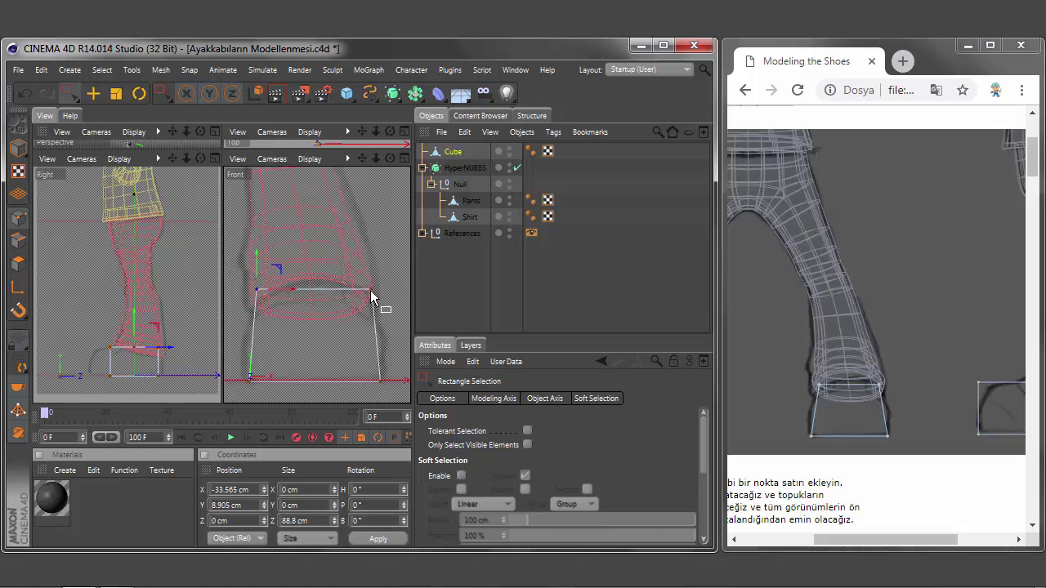
{"action": "left_click_drag", "start_coordinate": [373, 292], "coordinate": [396, 296]}
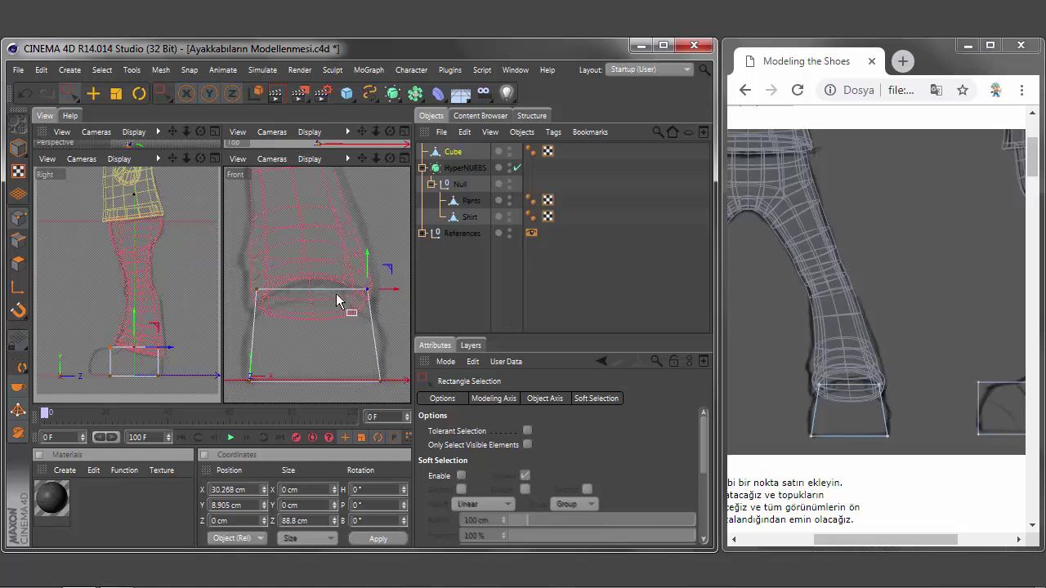
{"action": "left_click_drag", "start_coordinate": [241, 274], "coordinate": [401, 303]}
{"action": "left_click_drag", "start_coordinate": [311, 254], "coordinate": [311, 256]}
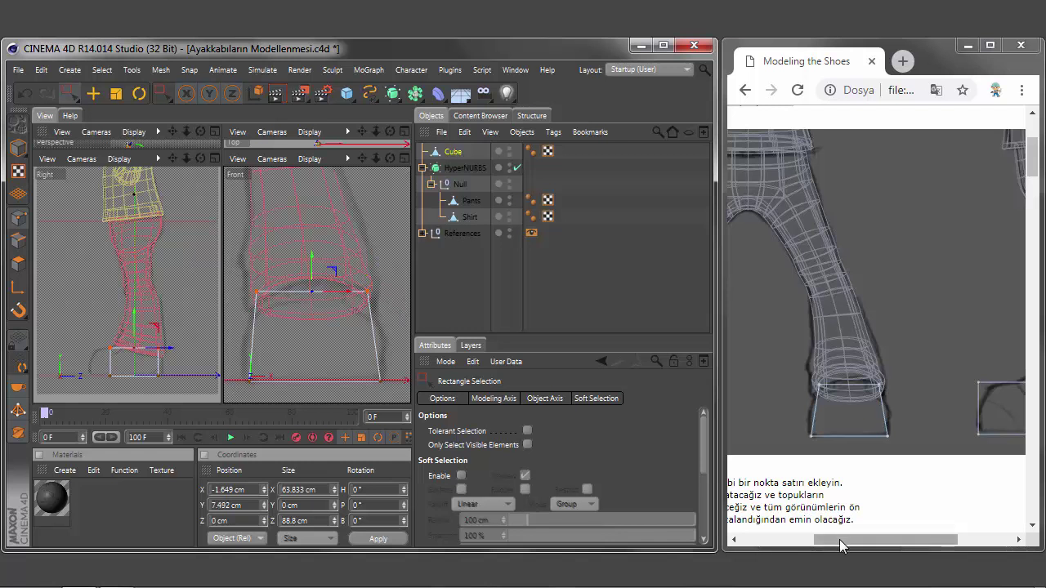
{"action": "left_click_drag", "start_coordinate": [839, 539], "coordinate": [893, 540]}
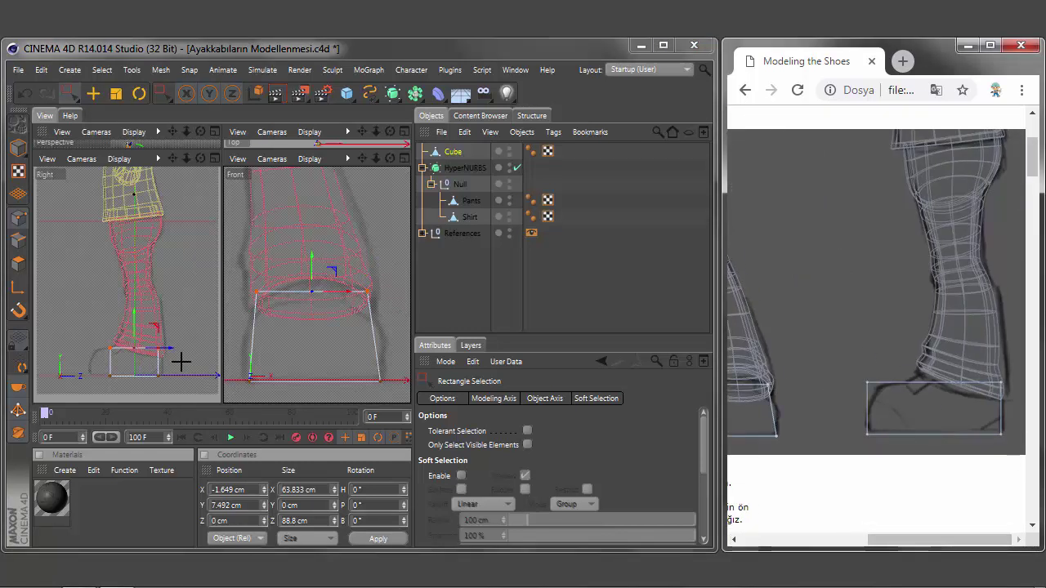
- In the Right view, align the box's top-right, back and top-left corners to the shoe reference
{"action": "scroll", "coordinate": [139, 362], "scroll_direction": "up", "scroll_amount": 5}
{"action": "left_click_drag", "start_coordinate": [185, 161], "coordinate": [188, 184]}
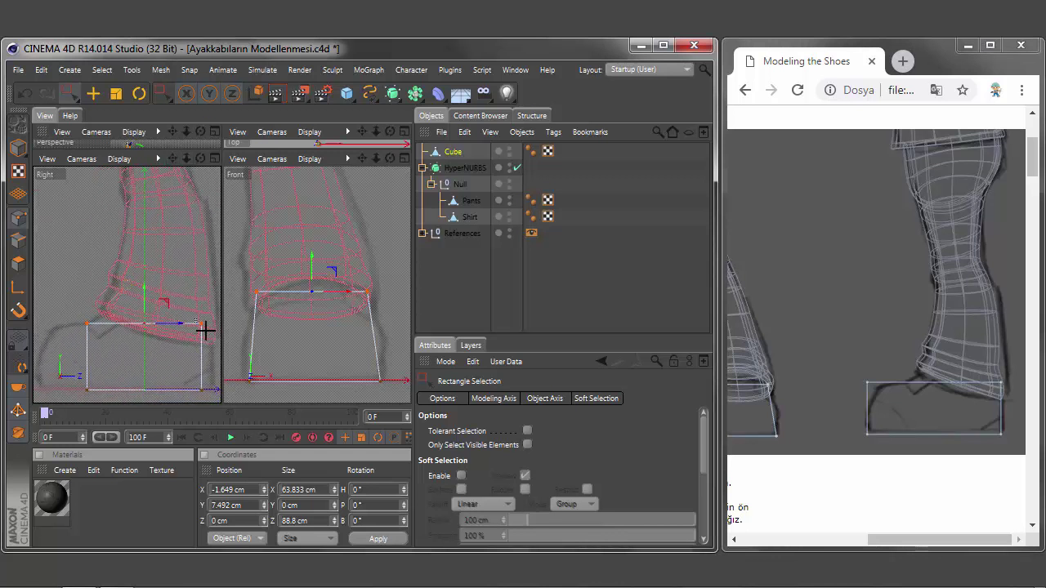
{"action": "left_click_drag", "start_coordinate": [202, 326], "coordinate": [211, 325]}
{"action": "mouse_move", "coordinate": [194, 381]}
{"action": "left_mouse_down"}
{"action": "mouse_move", "coordinate": [233, 415]}
{"action": "mouse_move", "coordinate": [212, 388]}
{"action": "left_mouse_up"}
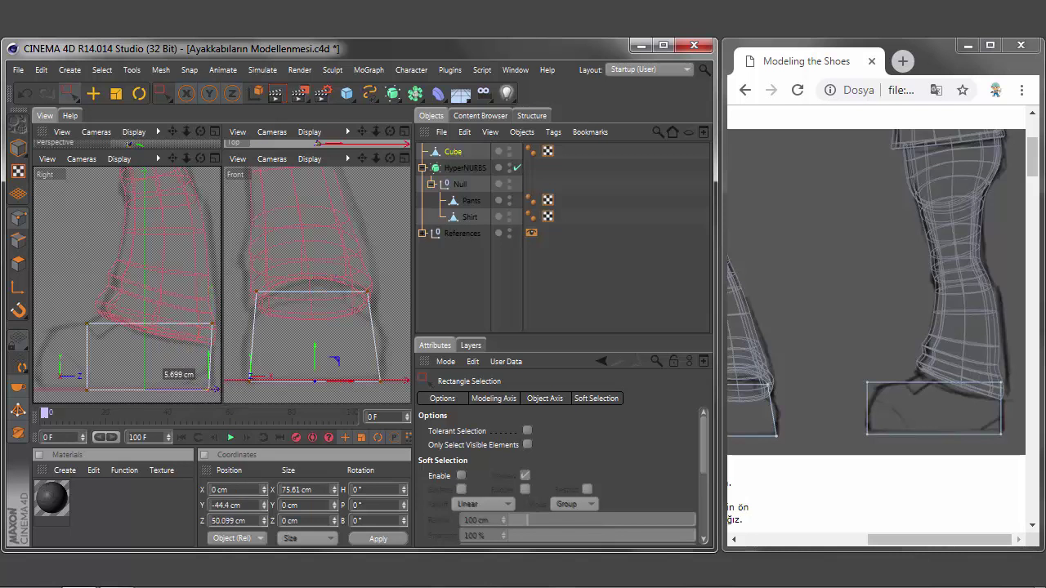
{"action": "left_click", "coordinate": [91, 326]}
{"action": "left_click_drag", "start_coordinate": [125, 323], "coordinate": [77, 333]}
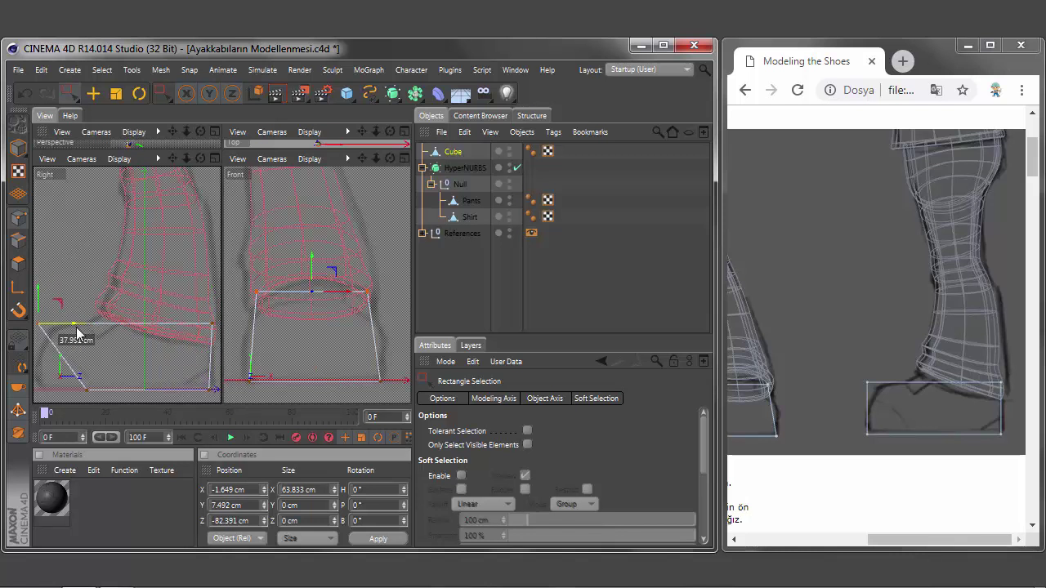
- Straighten the box's front edge and fine-tune the remaining corners to span heel to toe
{"action": "left_click", "coordinate": [86, 388]}
{"action": "left_click_drag", "start_coordinate": [116, 399], "coordinate": [70, 399]}
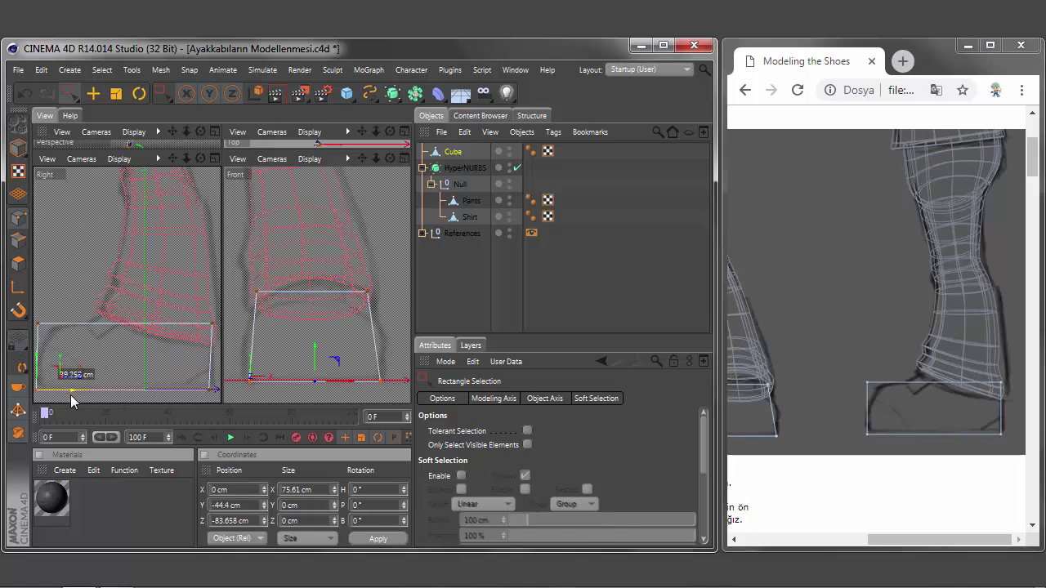
{"action": "scroll", "coordinate": [129, 285], "scroll_direction": "down", "scroll_amount": 2}
{"action": "mouse_move", "coordinate": [42, 307]}
{"action": "left_mouse_down"}
{"action": "mouse_move", "coordinate": [61, 330]}
{"action": "mouse_move", "coordinate": [81, 324]}
{"action": "left_mouse_up"}
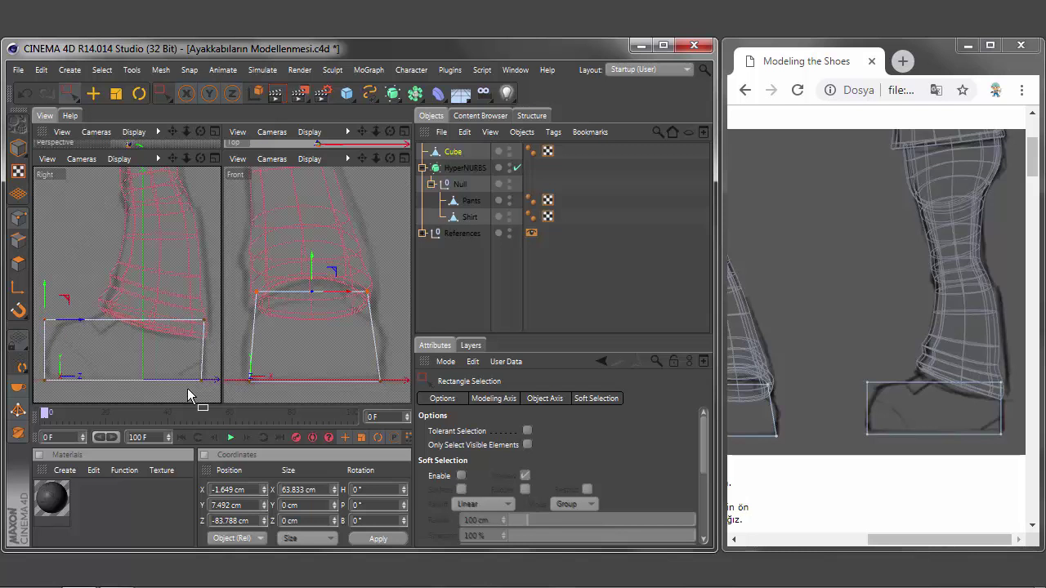
{"action": "left_click_drag", "start_coordinate": [197, 316], "coordinate": [216, 325]}
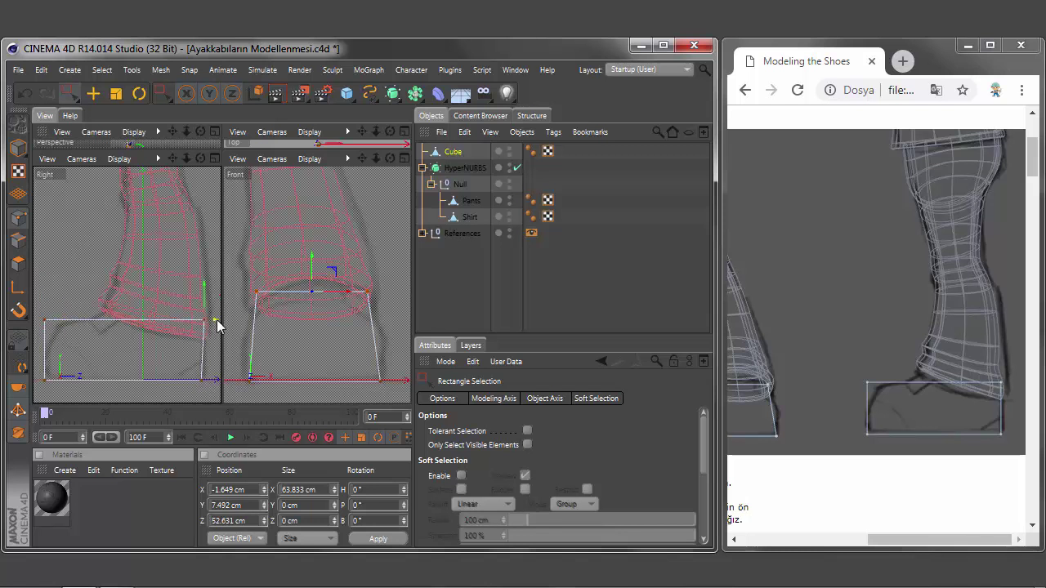
{"action": "left_click_drag", "start_coordinate": [187, 383], "coordinate": [212, 387]}
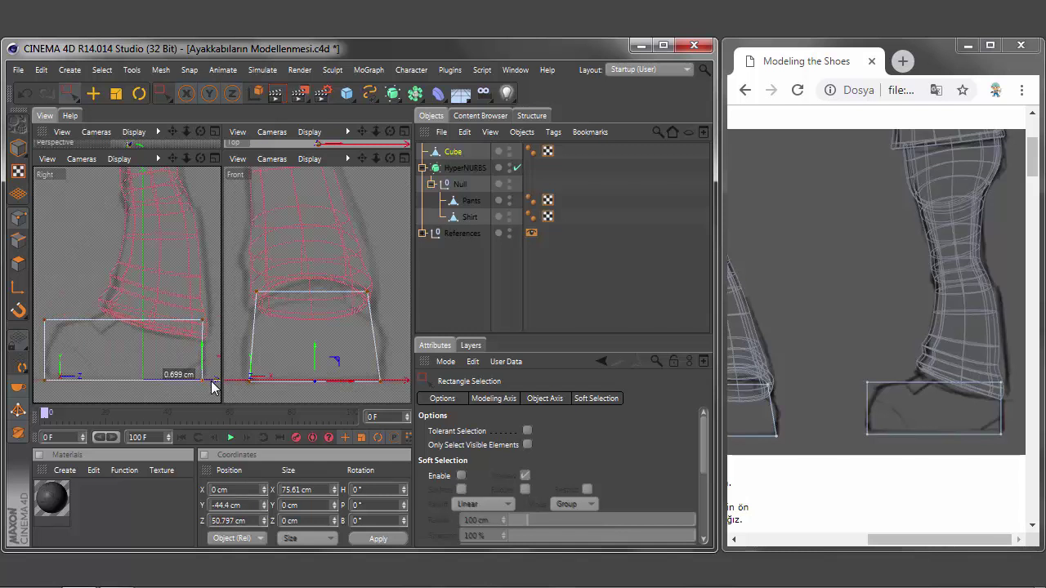
{"action": "left_click", "coordinate": [785, 297]}
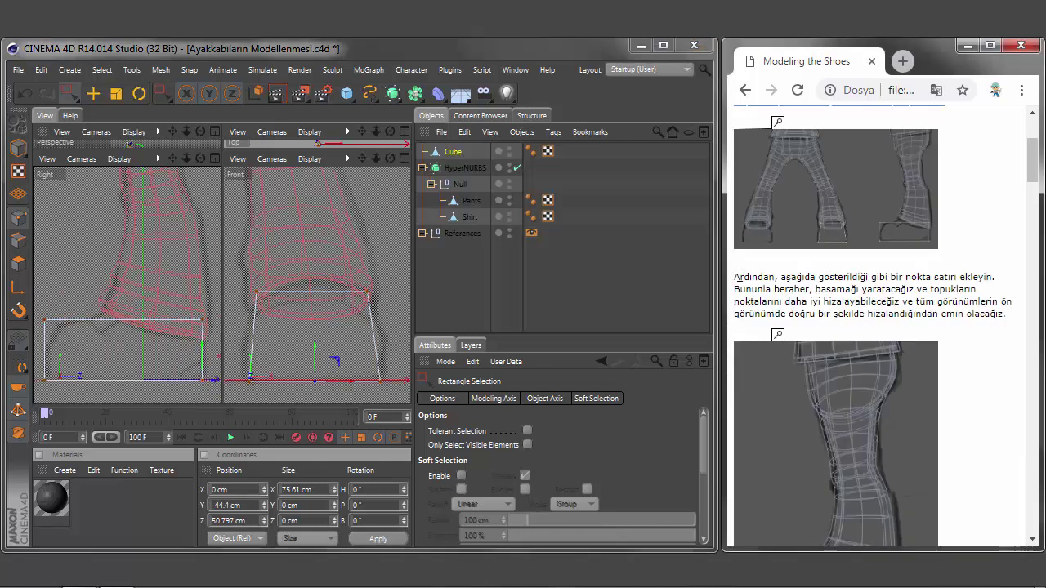
- Pick the Knife tool and set its Mode to Line
{"action": "left_click_drag", "start_coordinate": [734, 276], "coordinate": [993, 276]}
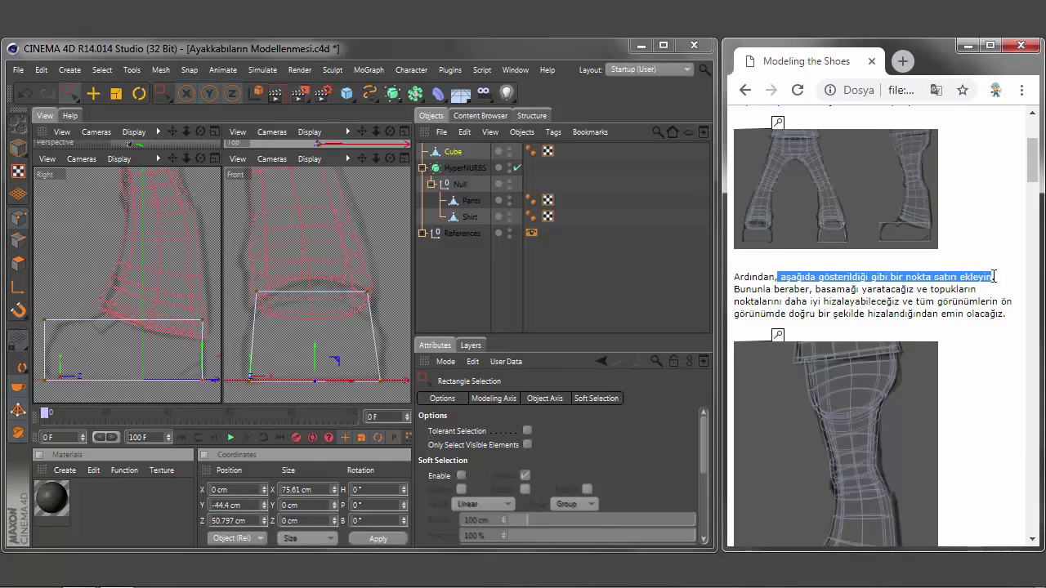
{"action": "scroll", "coordinate": [858, 368], "scroll_direction": "down", "scroll_amount": 1}
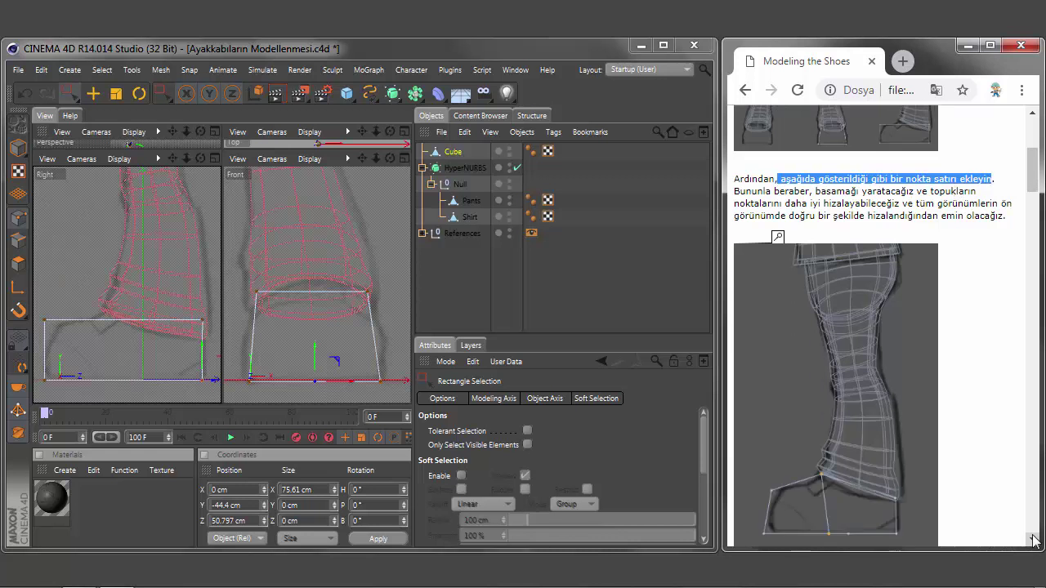
{"action": "scroll", "coordinate": [842, 392], "scroll_direction": "down", "scroll_amount": 1}
{"action": "left_click", "coordinate": [832, 417]}
{"action": "right_click", "coordinate": [124, 255]}
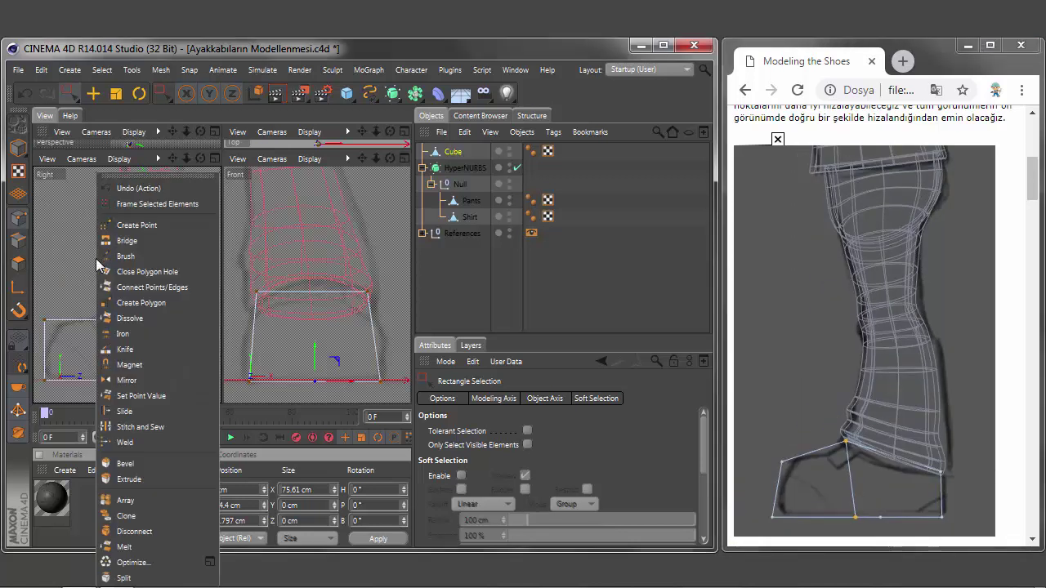
{"action": "left_click", "coordinate": [117, 350]}
{"action": "left_click", "coordinate": [483, 419]}
{"action": "left_click", "coordinate": [465, 437]}
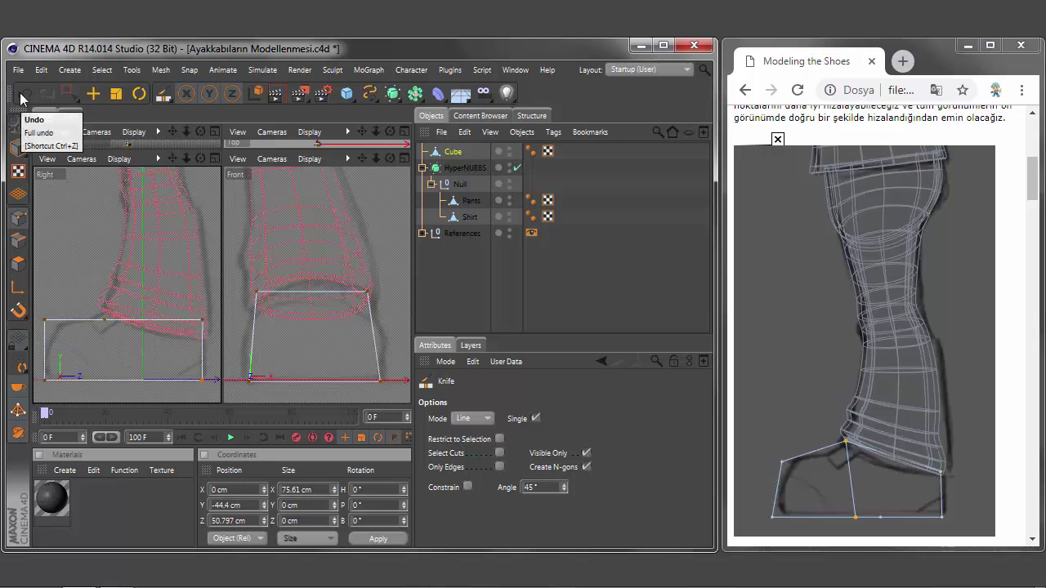
- Undo the stray cut and slice a vertical line through the box near the heel
{"action": "left_click", "coordinate": [21, 98]}
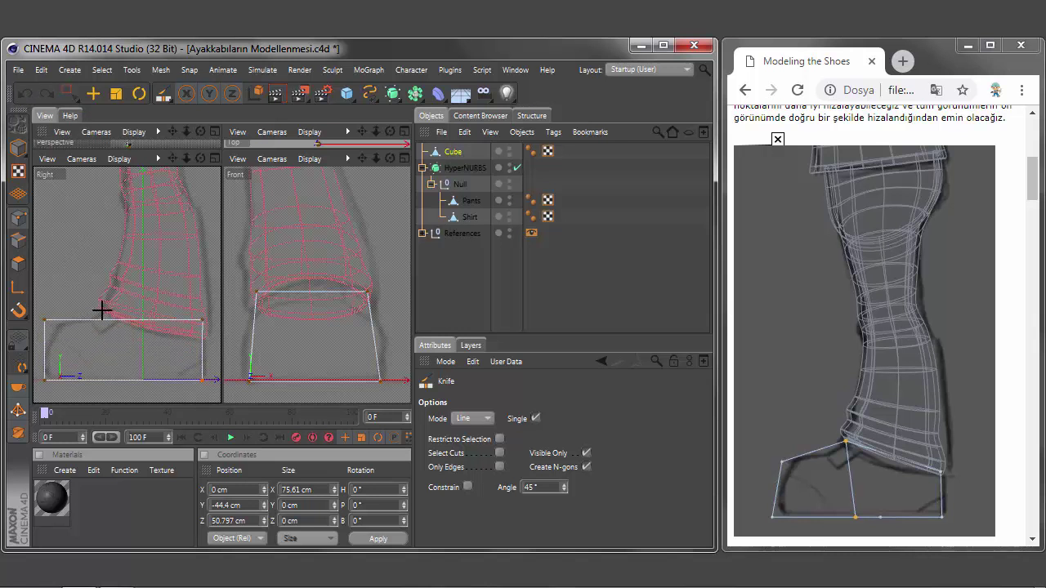
{"action": "left_click_drag", "start_coordinate": [107, 321], "coordinate": [131, 397]}
{"action": "left_click_drag", "start_coordinate": [131, 397], "coordinate": [116, 393]}
- Raise the new cut's top point toward the ankle
{"action": "left_click", "coordinate": [1033, 116]}
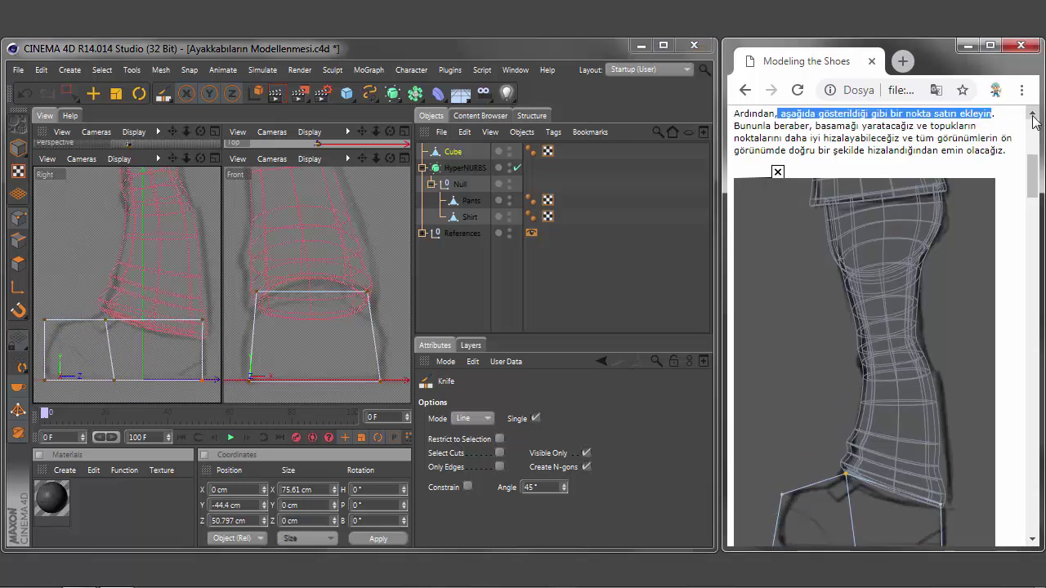
{"action": "left_click_drag", "start_coordinate": [736, 126], "coordinate": [988, 153]}
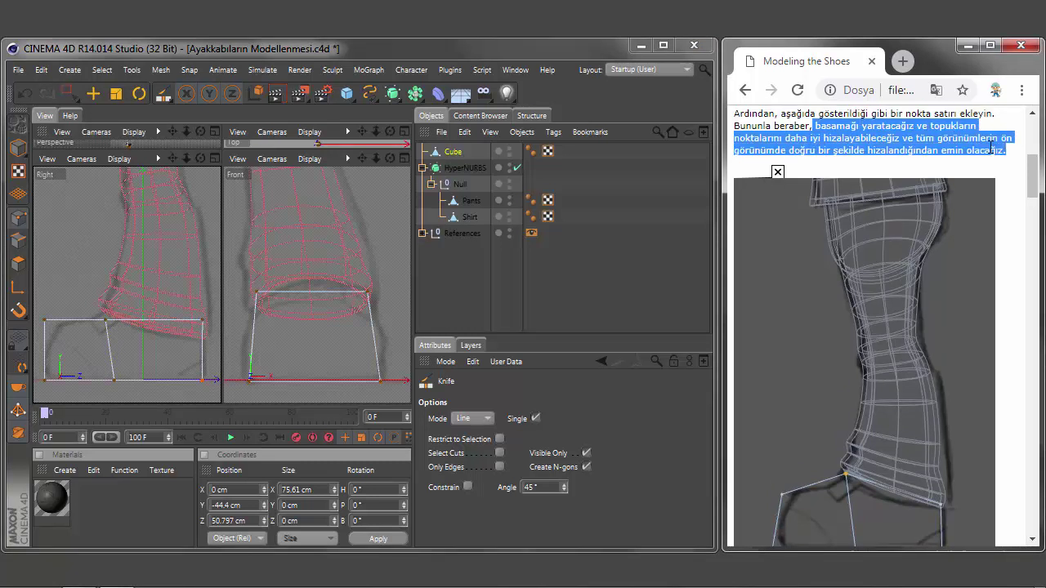
{"action": "left_click", "coordinate": [93, 311]}
{"action": "key", "text": "space"}
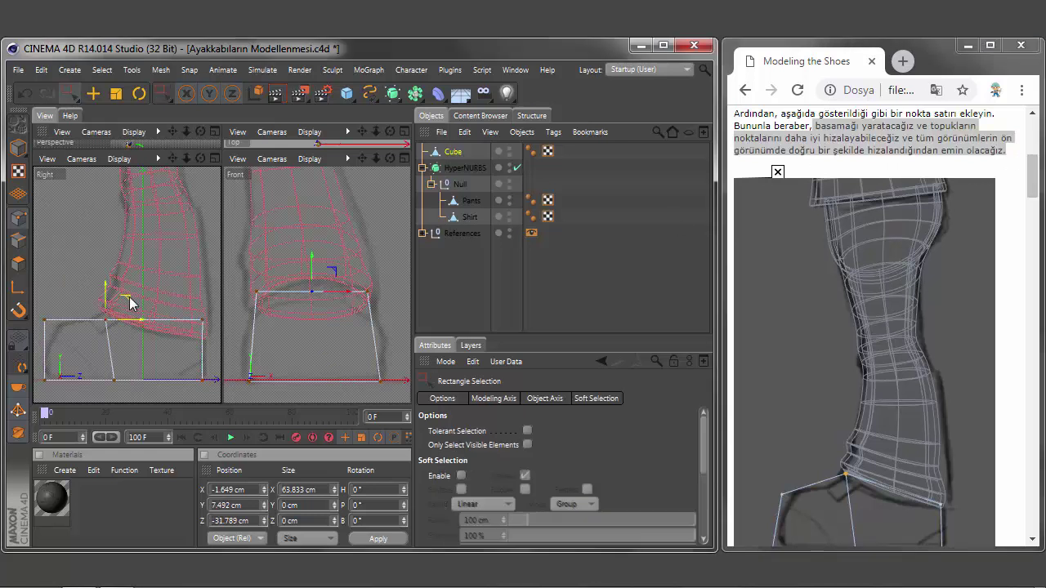
{"action": "left_click_drag", "start_coordinate": [130, 304], "coordinate": [127, 297]}
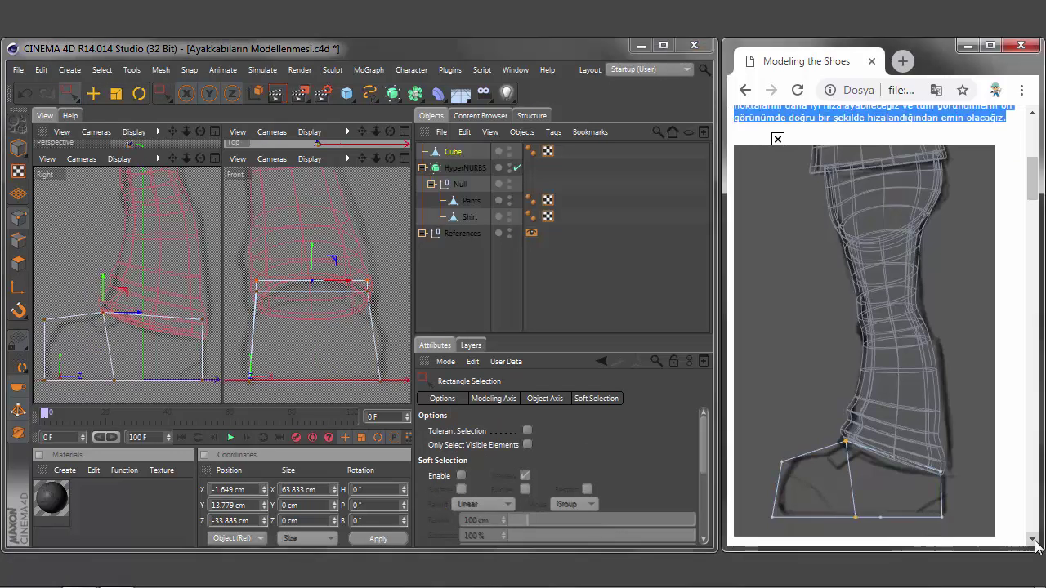
- Lower a point on the cage's top edge so the top slopes down toward the toe
{"action": "left_click", "coordinate": [201, 319]}
{"action": "left_click_drag", "start_coordinate": [203, 290], "coordinate": [203, 308]}
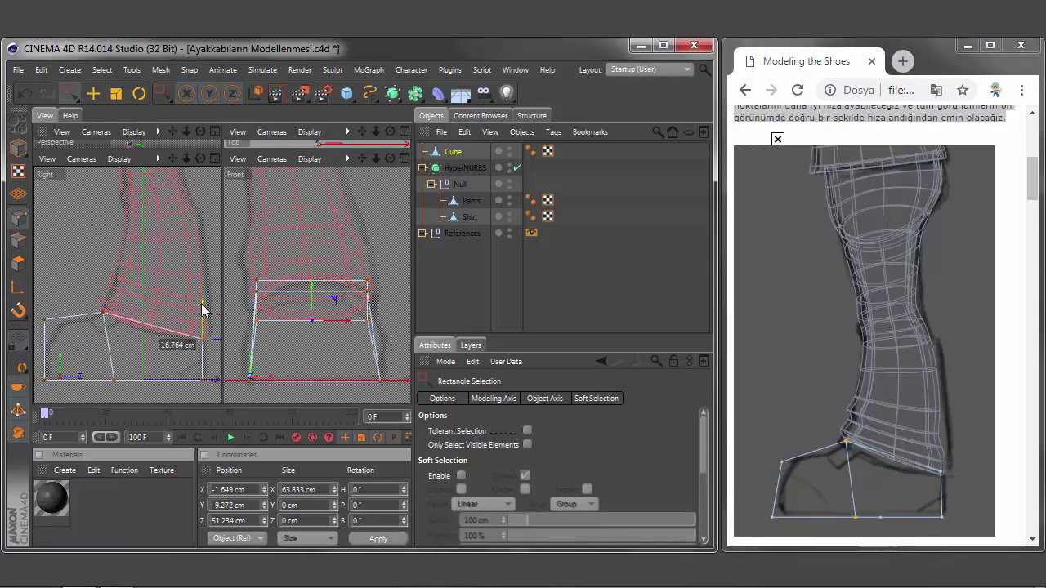
{"action": "scroll", "coordinate": [160, 335], "scroll_direction": "up", "scroll_amount": 2}
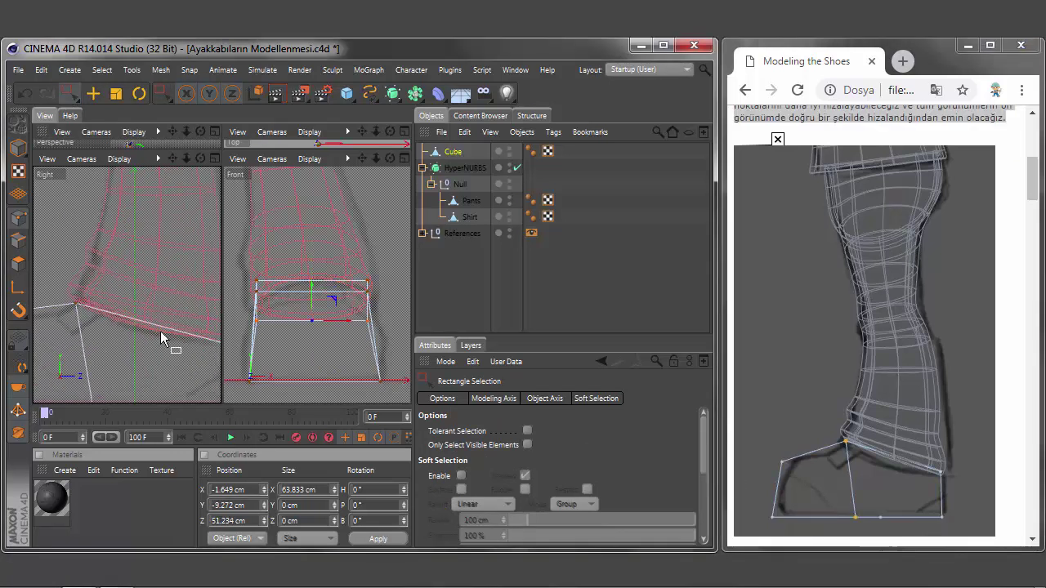
{"action": "scroll", "coordinate": [160, 331], "scroll_direction": "down", "scroll_amount": 1}
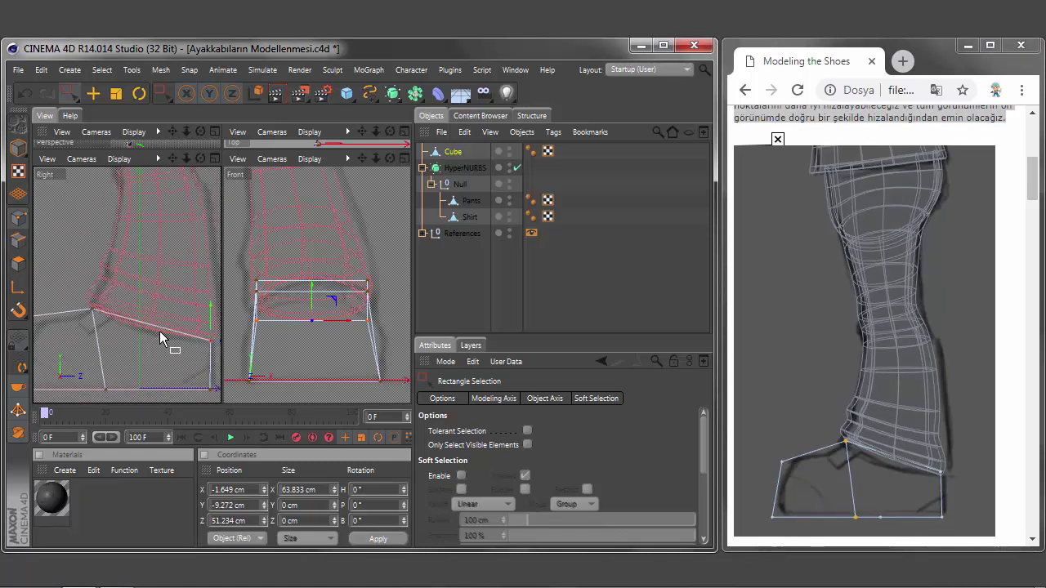
{"action": "scroll", "coordinate": [159, 331], "scroll_direction": "down", "scroll_amount": 2}
- Move the cage's left-side points to fit the reference toe and sole
{"action": "left_click", "coordinate": [65, 325]}
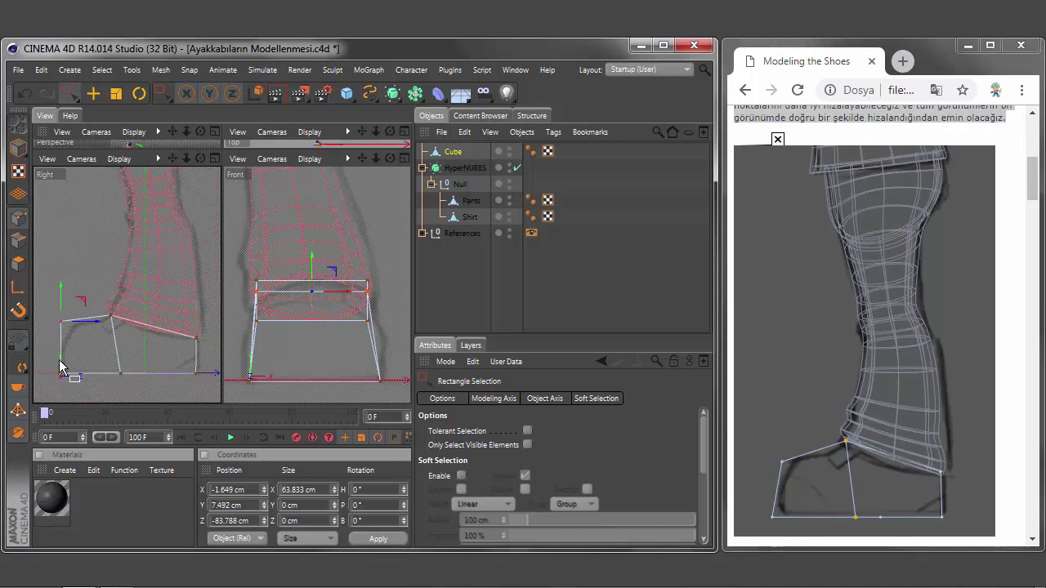
{"action": "left_click_drag", "start_coordinate": [65, 325], "coordinate": [70, 325]}
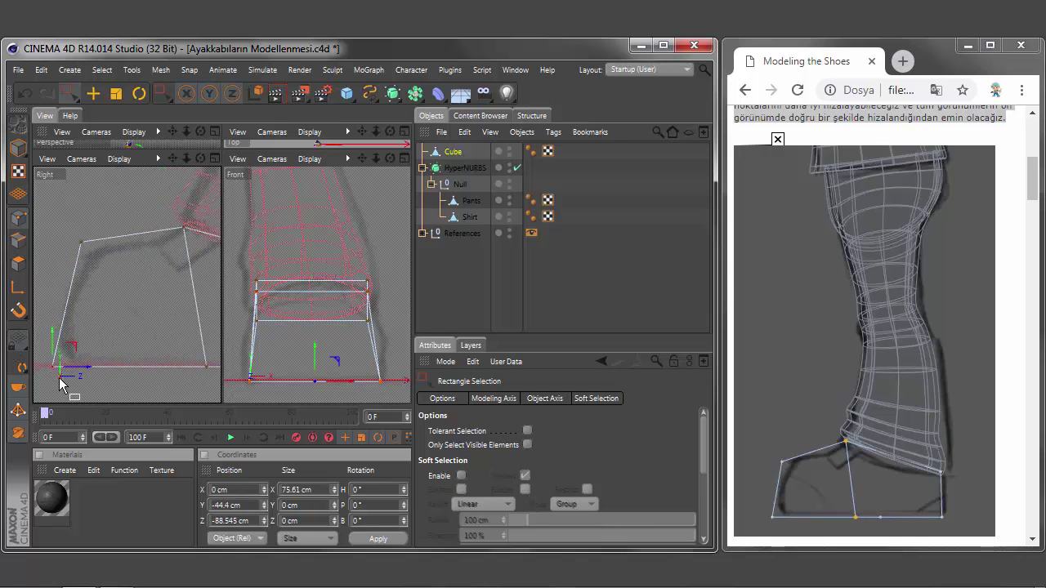
{"action": "left_click", "coordinate": [82, 243]}
{"action": "left_click_drag", "start_coordinate": [81, 229], "coordinate": [81, 219]}
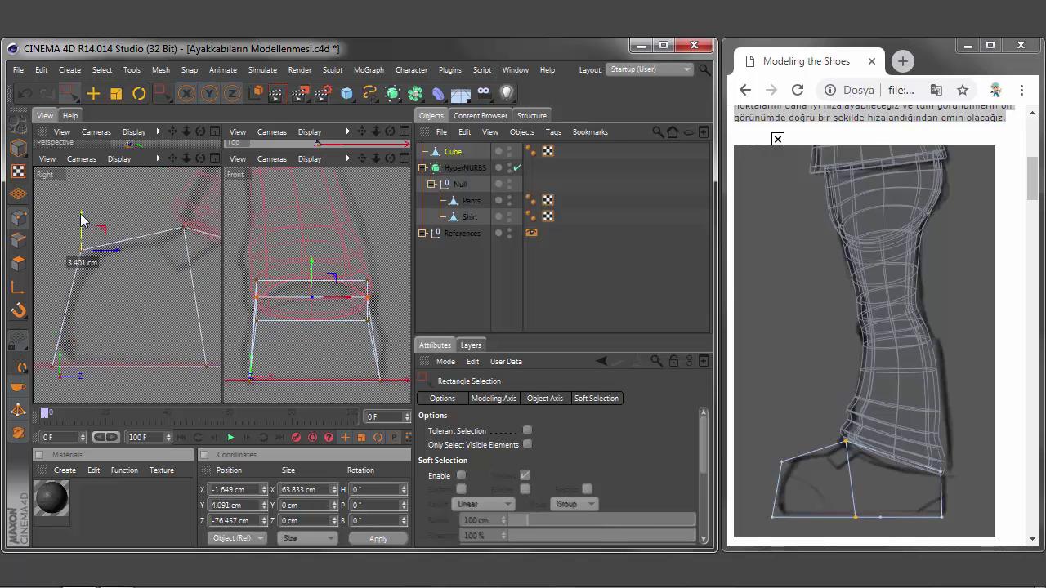
{"action": "left_click_drag", "start_coordinate": [58, 369], "coordinate": [85, 373]}
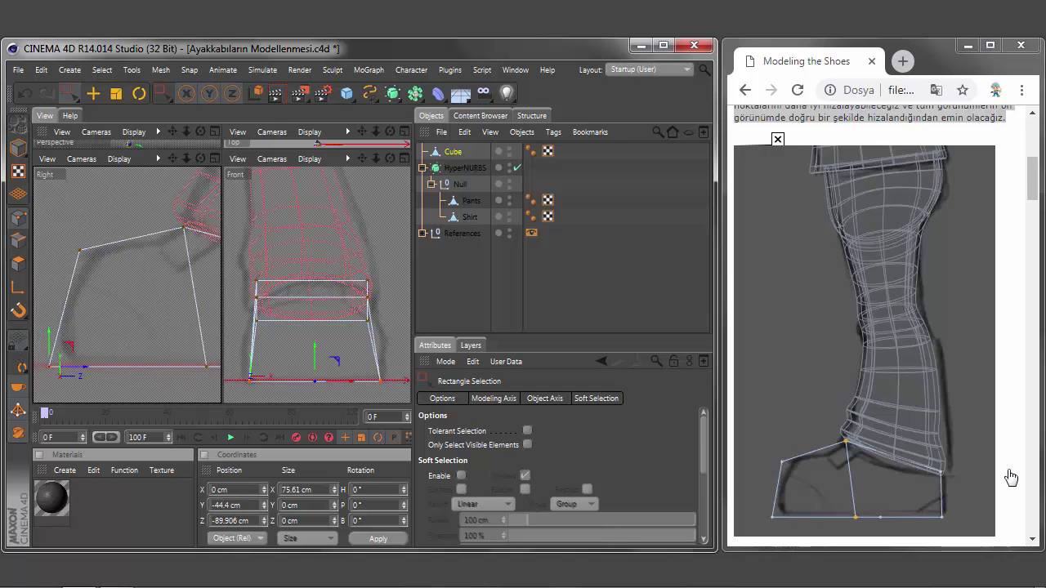
{"action": "scroll", "coordinate": [127, 285], "scroll_direction": "down", "scroll_amount": 5}
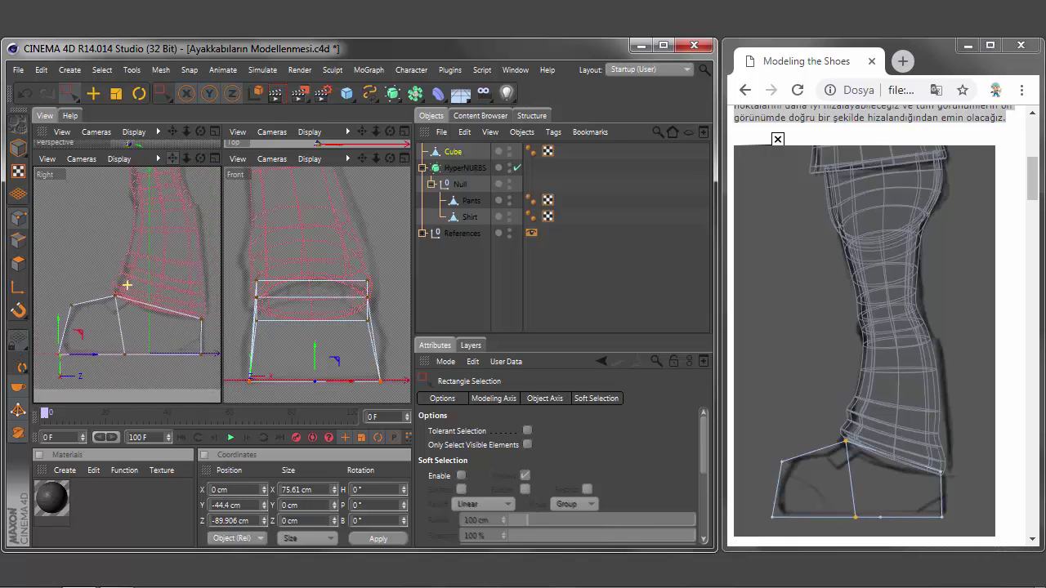
{"action": "middle_click_drag", "start_coordinate": [126, 285], "coordinate": [131, 288], "text": "alt"}
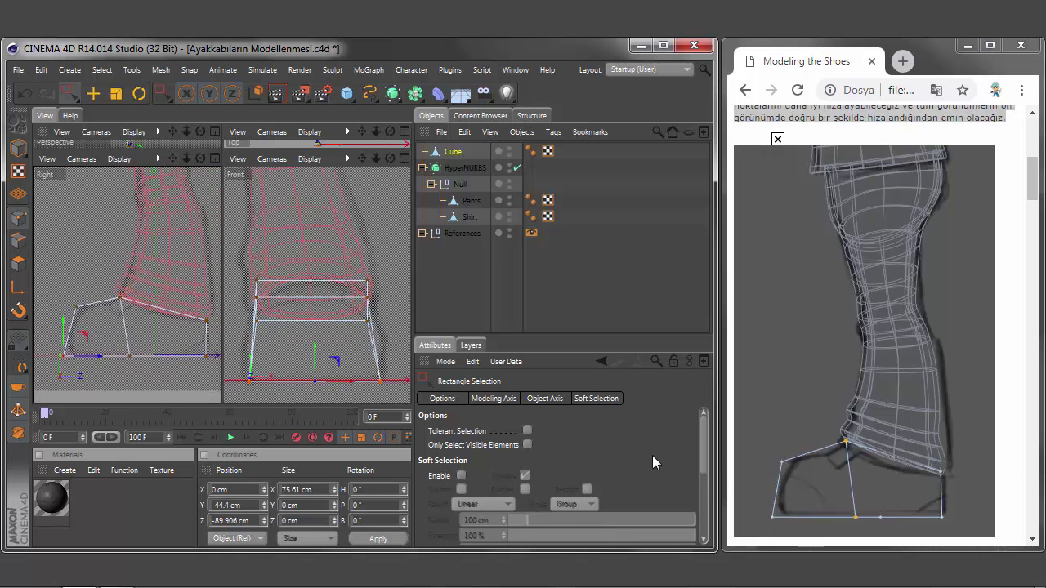
{"action": "left_click", "coordinate": [771, 384]}
- Select several of the shoe box's points in the Front view
{"action": "scroll", "coordinate": [806, 367], "scroll_direction": "down", "scroll_amount": 5}
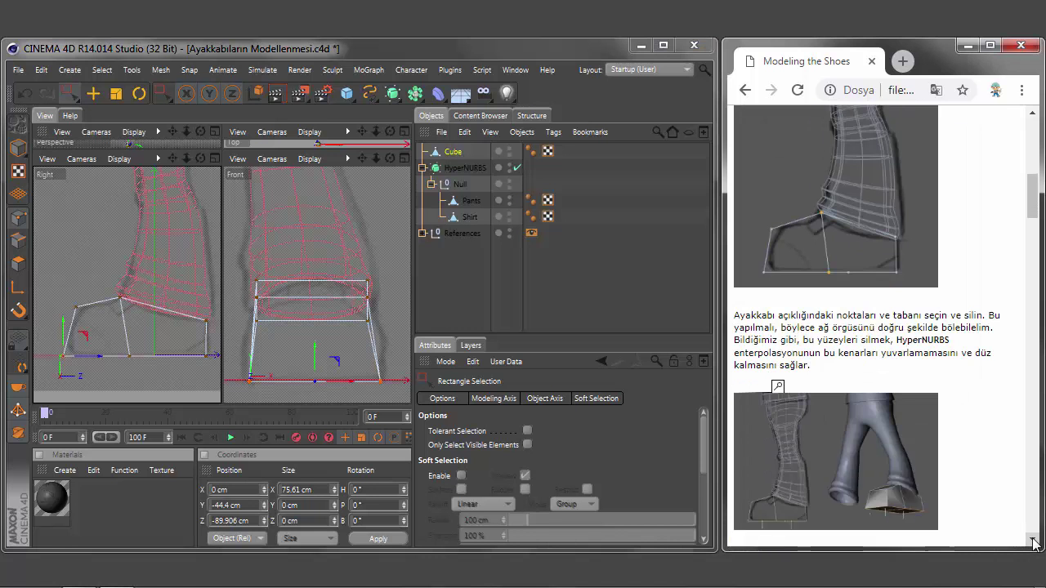
{"action": "left_click_drag", "start_coordinate": [734, 314], "coordinate": [984, 315]}
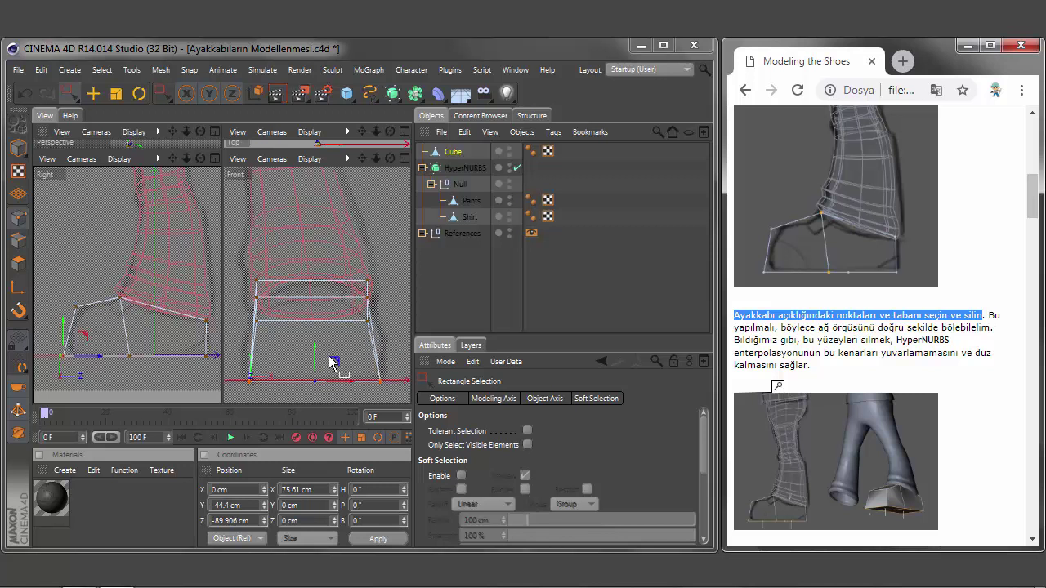
{"action": "left_click_drag", "start_coordinate": [393, 335], "coordinate": [294, 332]}
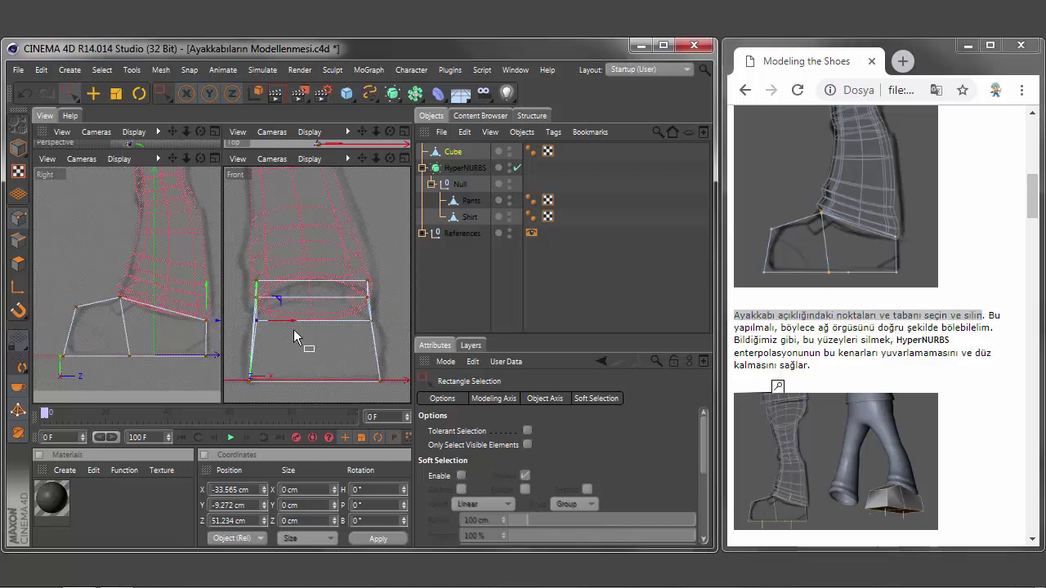
{"action": "scroll", "coordinate": [292, 322], "scroll_direction": "up", "scroll_amount": 2}
{"action": "left_click_drag", "start_coordinate": [385, 299], "coordinate": [406, 306]}
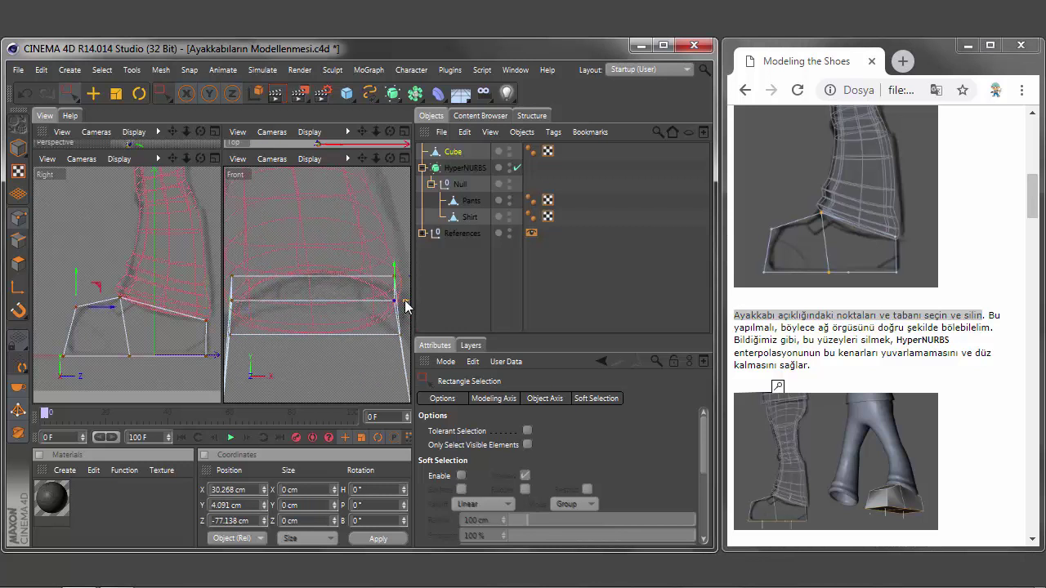
{"action": "left_click_drag", "start_coordinate": [252, 318], "coordinate": [222, 344]}
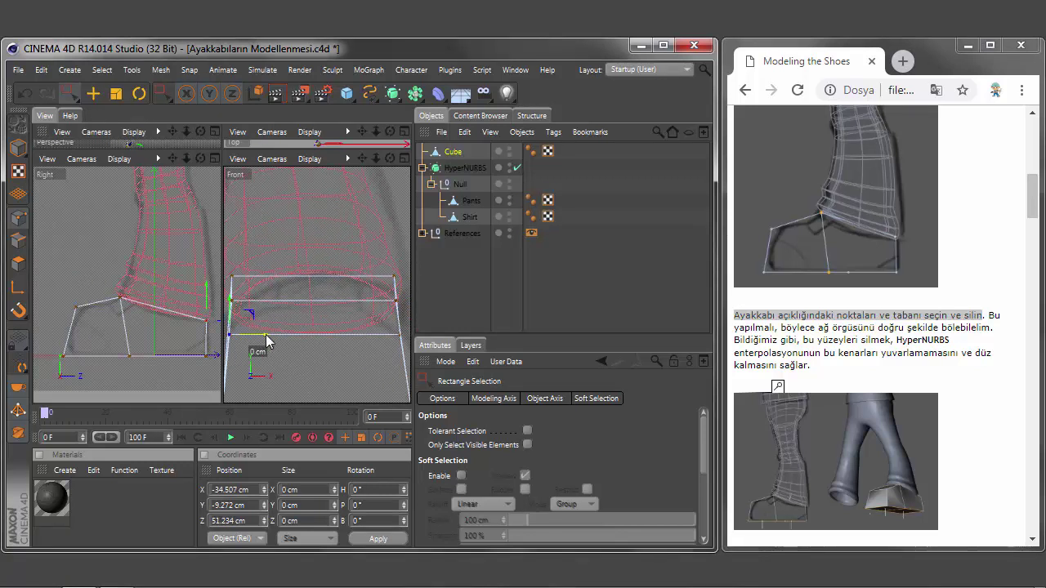
{"action": "left_click_drag", "start_coordinate": [249, 295], "coordinate": [262, 305]}
{"action": "scroll", "coordinate": [270, 308], "scroll_direction": "down", "scroll_amount": 2}
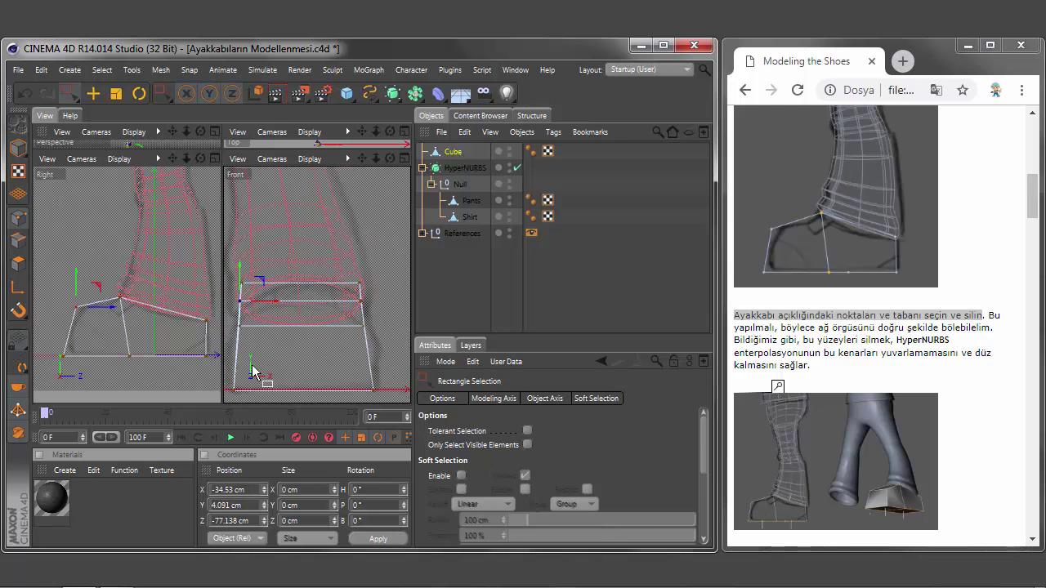
- Read the tutorial's HyperNURBS Subdivide step and restore the even four-view layout
{"action": "left_click", "coordinate": [833, 458]}
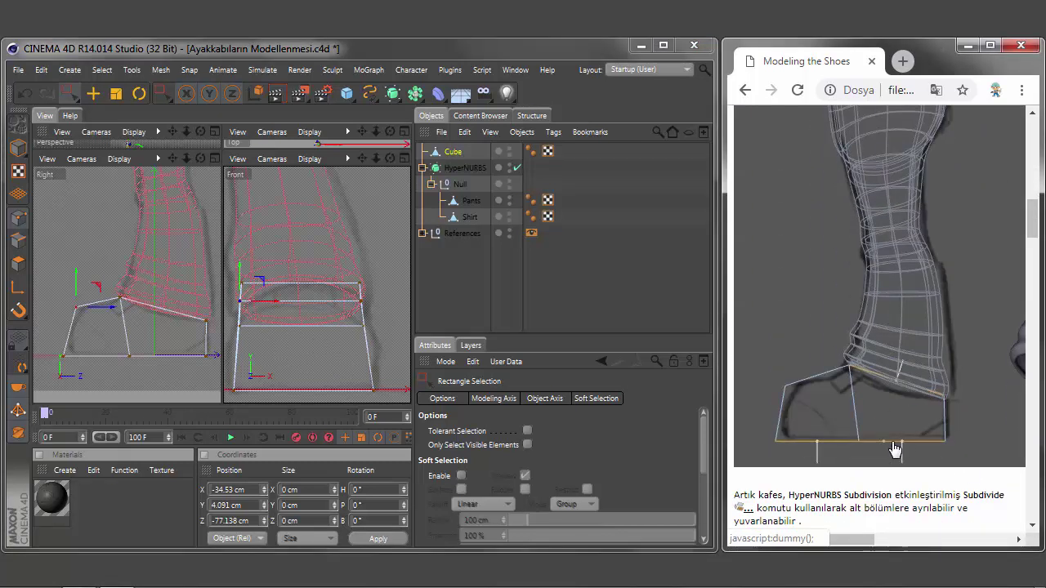
{"action": "left_click", "coordinate": [987, 540]}
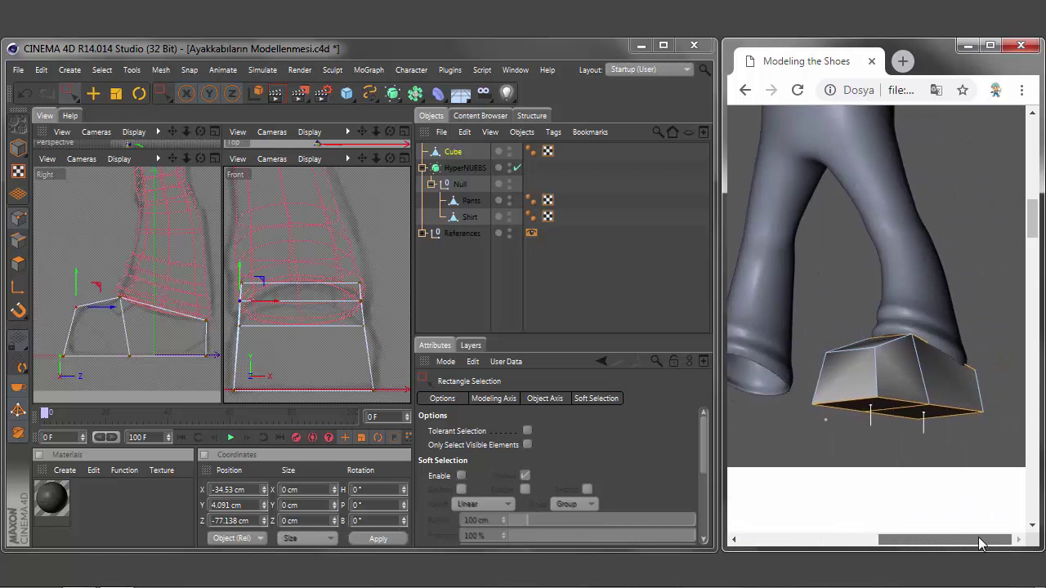
{"action": "left_click_drag", "start_coordinate": [981, 543], "coordinate": [831, 543]}
{"action": "scroll", "coordinate": [899, 326], "scroll_direction": "down", "scroll_amount": 5}
{"action": "left_click_drag", "start_coordinate": [989, 152], "coordinate": [1004, 166]}
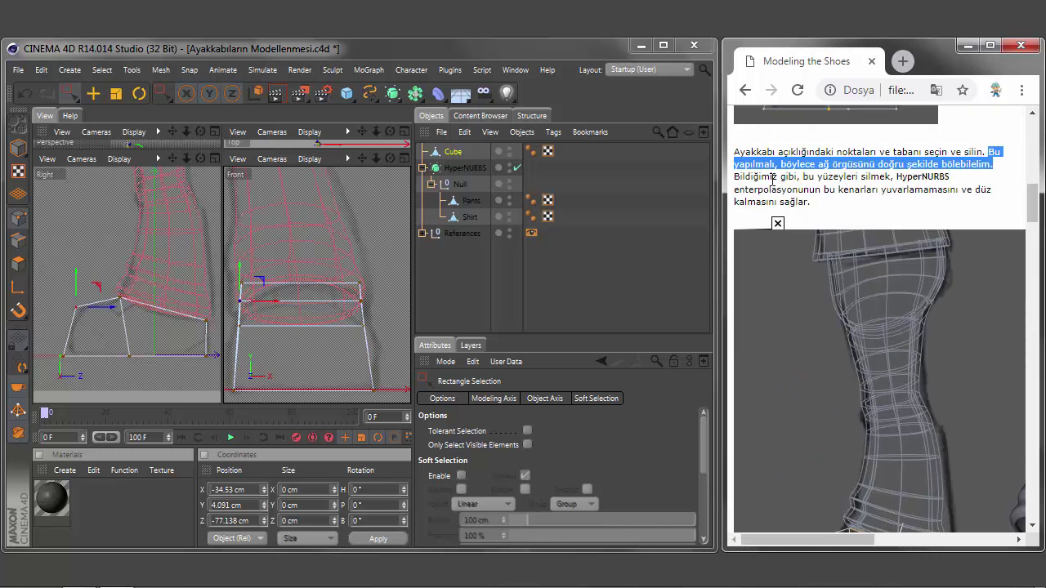
{"action": "left_click_drag", "start_coordinate": [895, 176], "coordinate": [844, 204]}
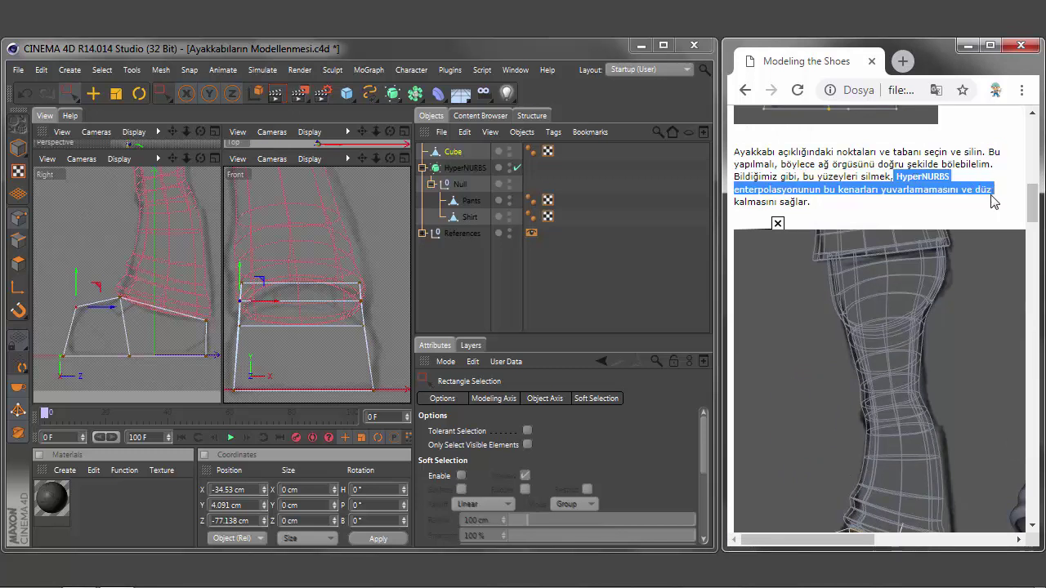
{"action": "scroll", "coordinate": [1033, 213], "scroll_direction": "down", "scroll_amount": 4}
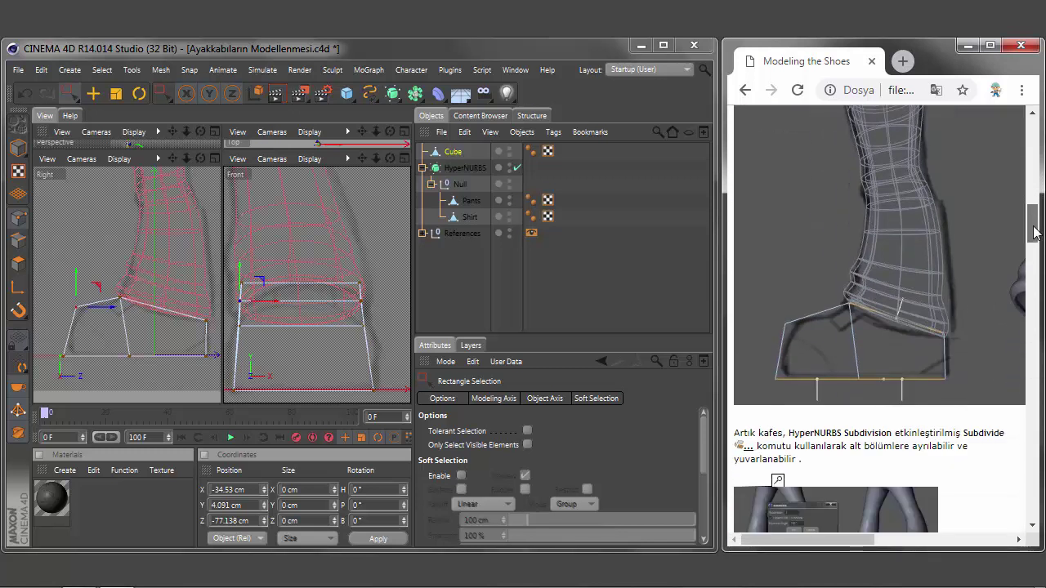
{"action": "left_click", "coordinate": [404, 158]}
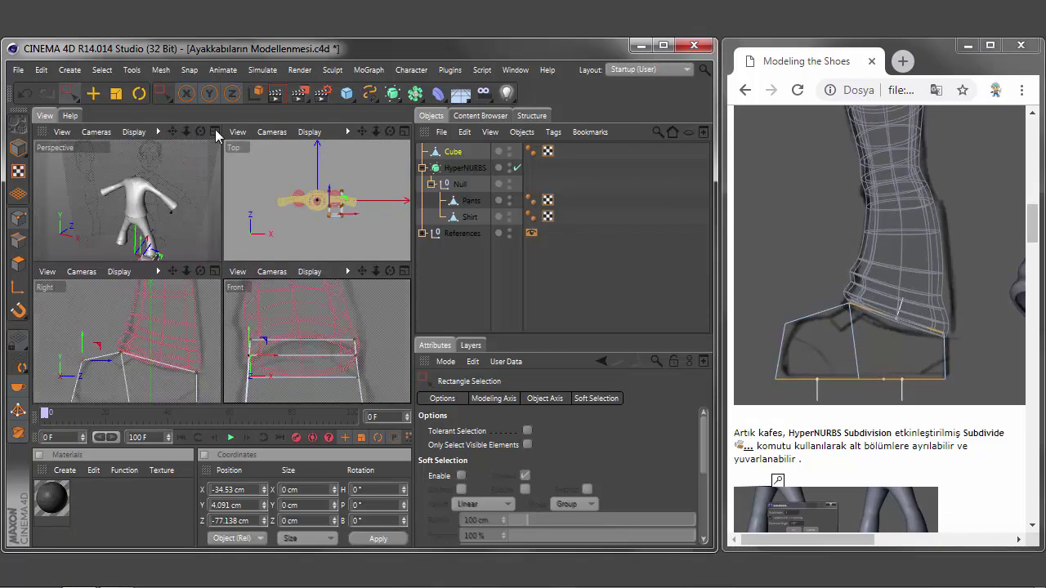
- Maximize the Perspective view, orbit close to the shoe block, and select then deselect its front face
{"action": "left_click", "coordinate": [215, 130]}
{"action": "left_click_drag", "start_coordinate": [375, 132], "coordinate": [384, 143]}
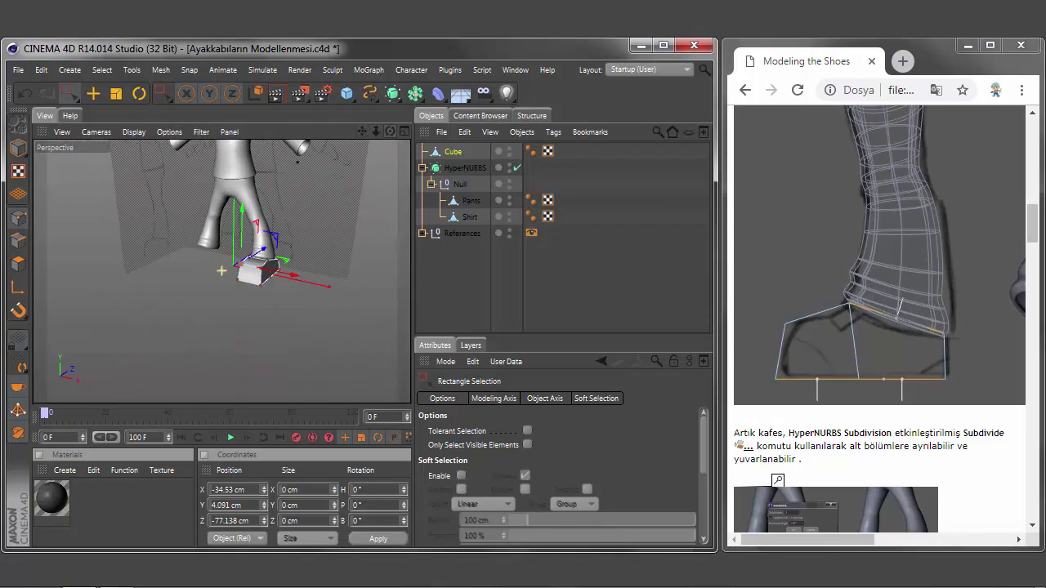
{"action": "left_click_drag", "start_coordinate": [221, 270], "coordinate": [221, 271], "text": "alt"}
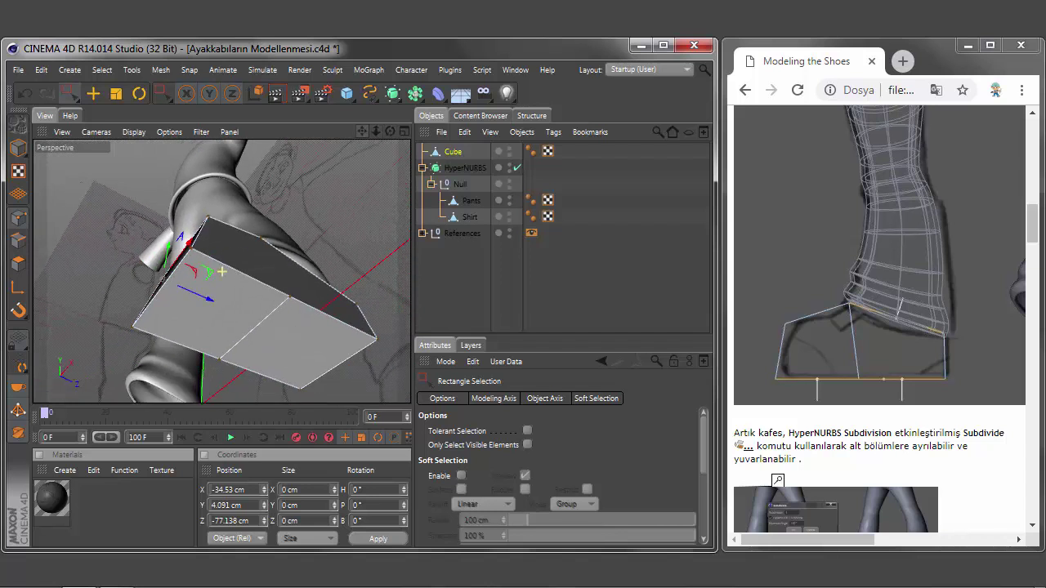
{"action": "left_click_drag", "start_coordinate": [863, 540], "coordinate": [964, 540]}
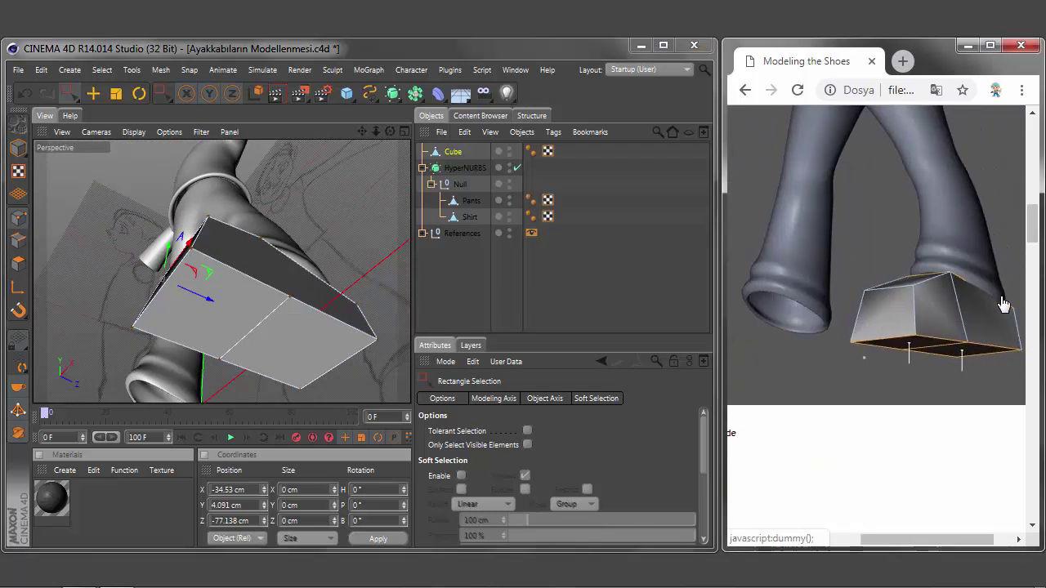
{"action": "left_click", "coordinate": [93, 93]}
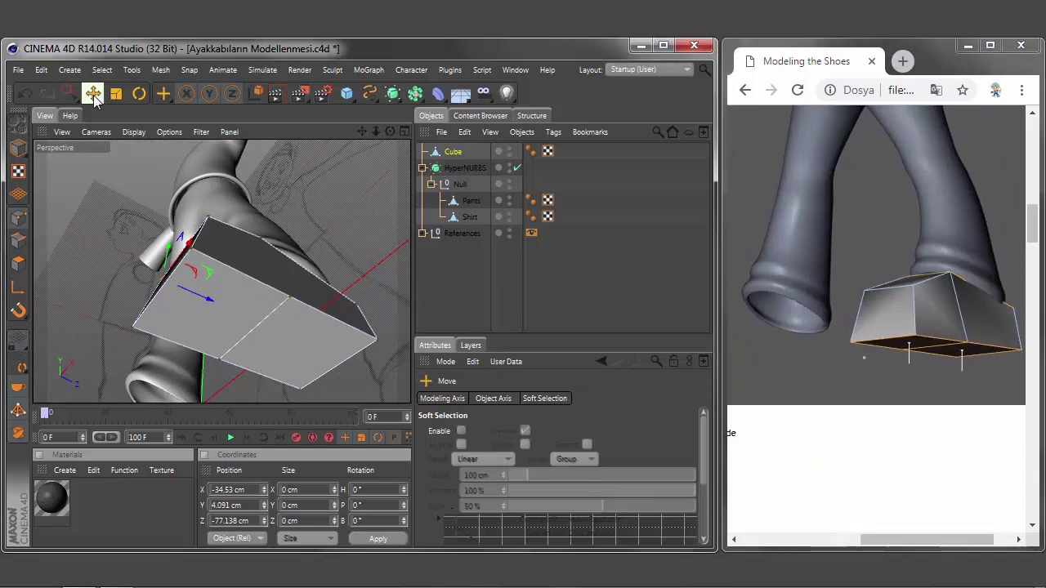
{"action": "left_click", "coordinate": [227, 338]}
{"action": "left_click_drag", "start_coordinate": [228, 338], "coordinate": [297, 159], "text": "alt"}
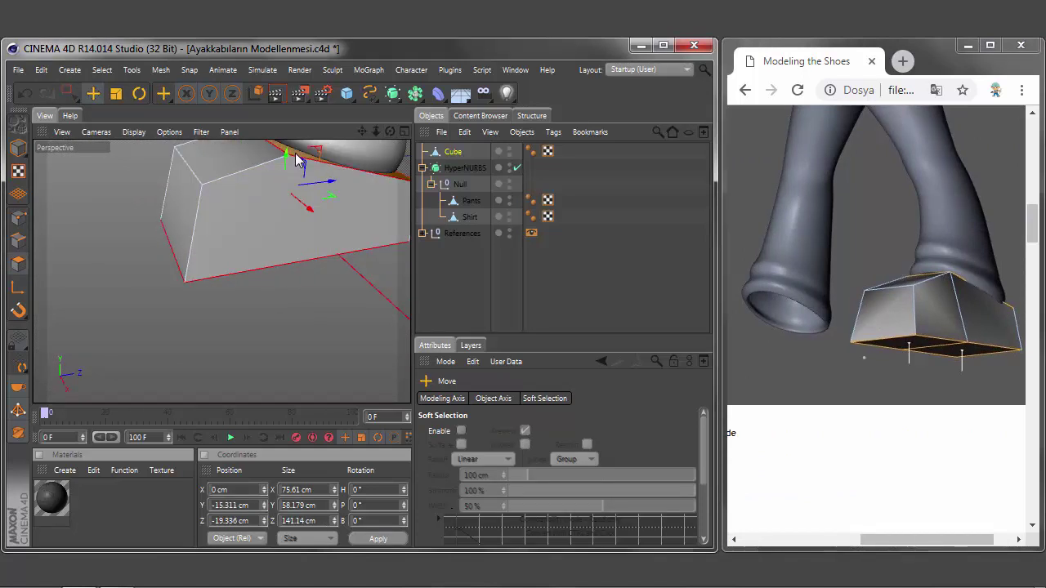
{"action": "left_click_drag", "start_coordinate": [250, 276], "coordinate": [221, 270], "text": "alt"}
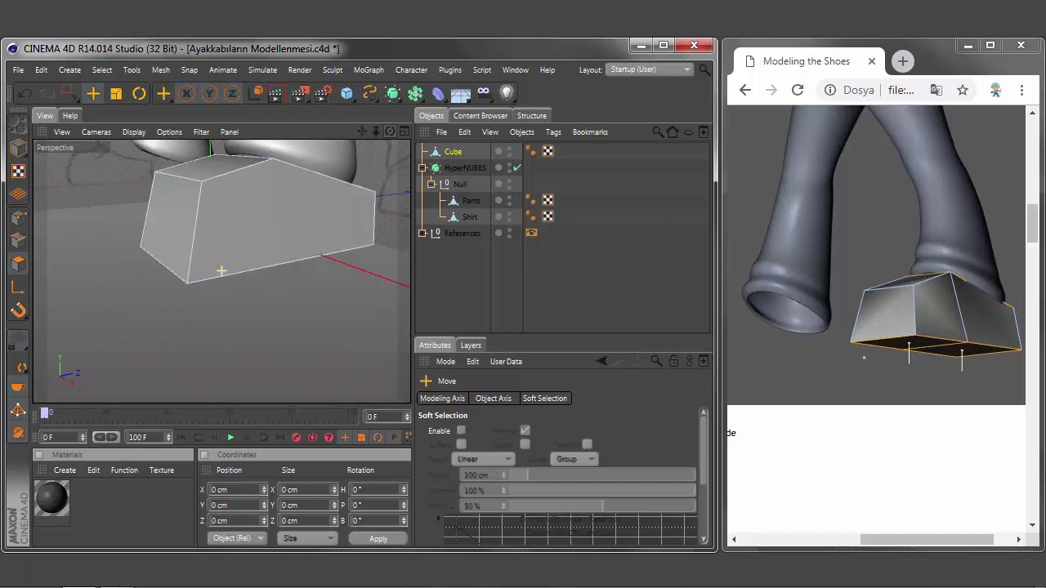
{"action": "left_click", "coordinate": [453, 152]}
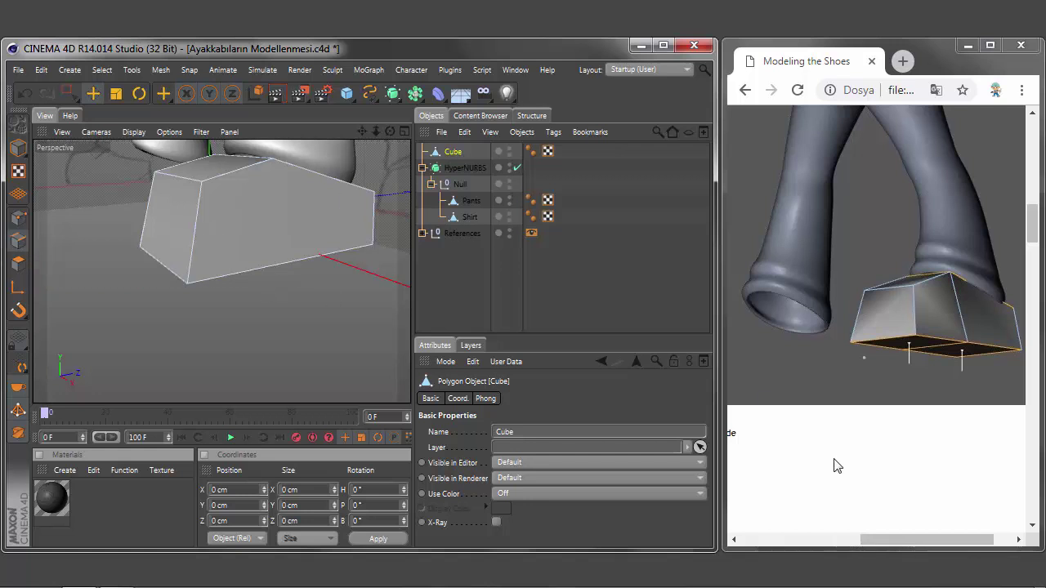
{"action": "left_click_drag", "start_coordinate": [897, 540], "coordinate": [776, 540]}
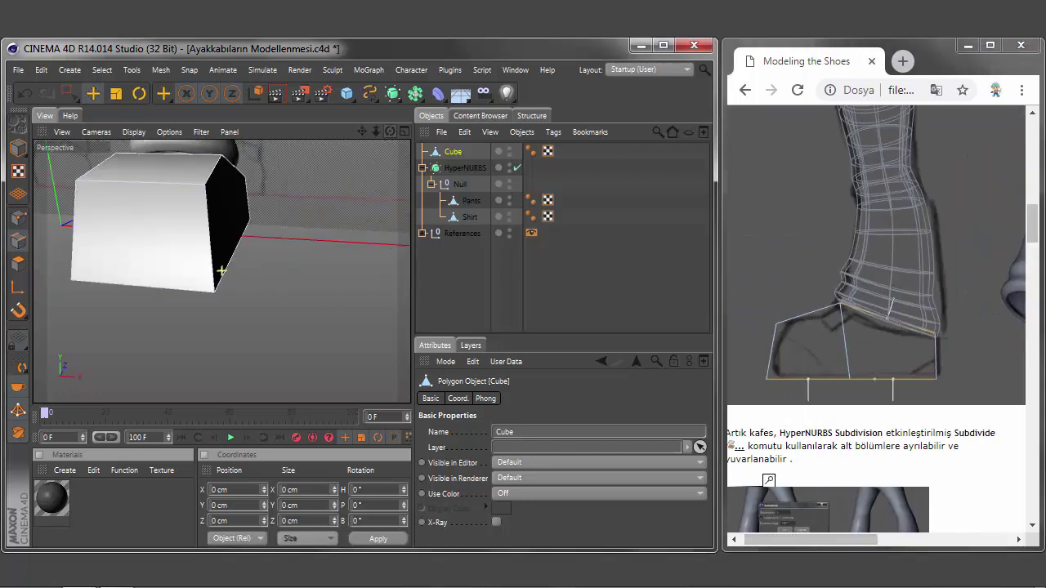
{"action": "left_click_drag", "start_coordinate": [222, 271], "coordinate": [221, 270], "text": "alt"}
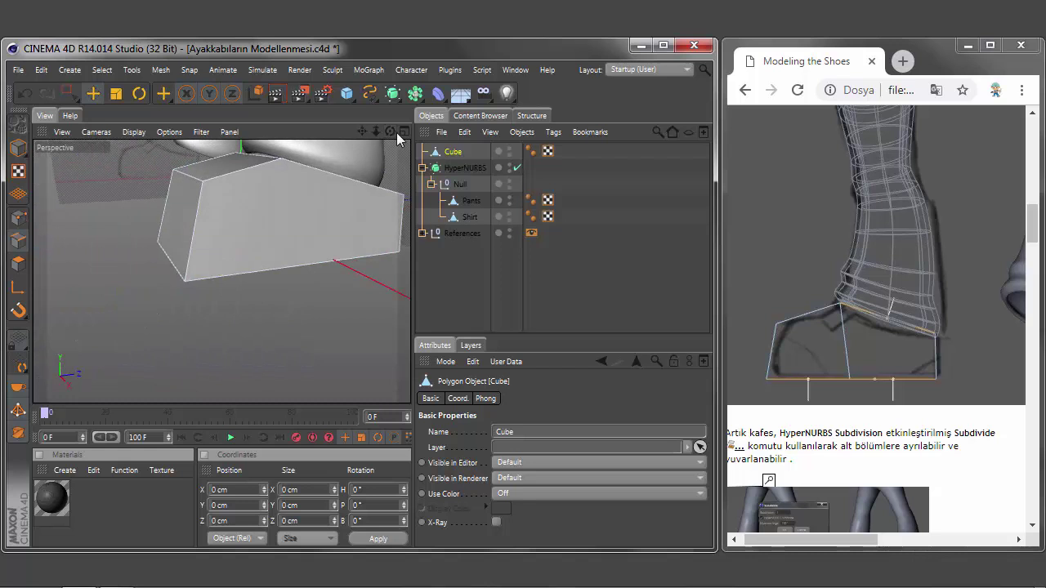
- Keep the Perspective view maximized and check the tutorial's Subdivide dialog screenshot
{"action": "left_click", "coordinate": [403, 131]}
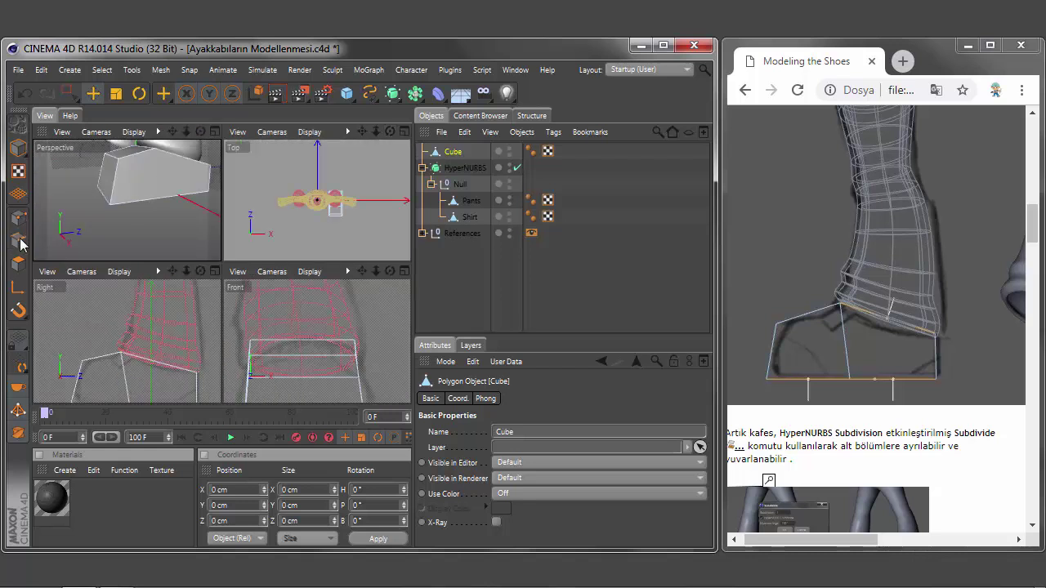
{"action": "left_click", "coordinate": [214, 132]}
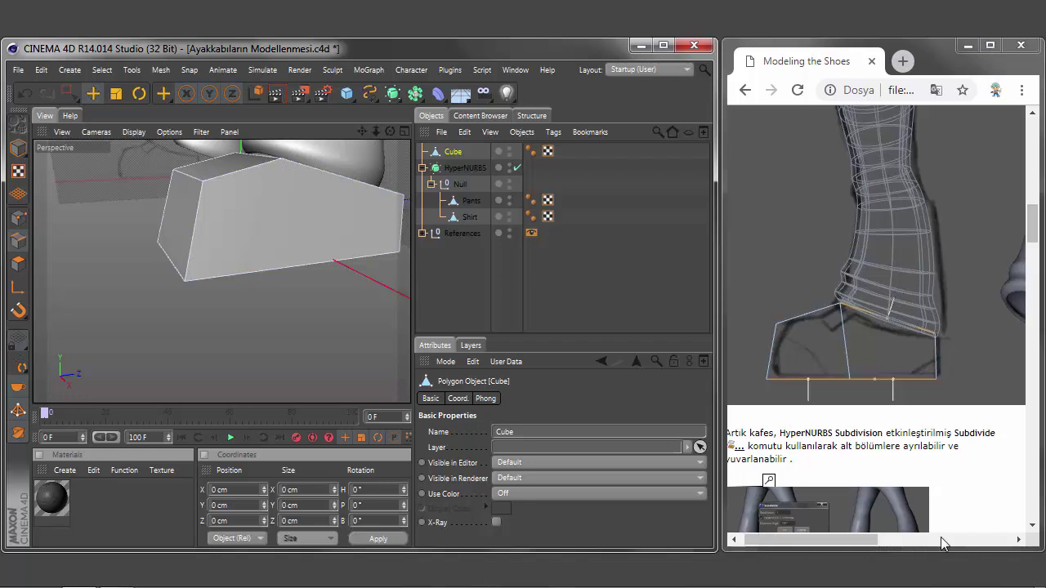
{"action": "double_click", "coordinate": [932, 258]}
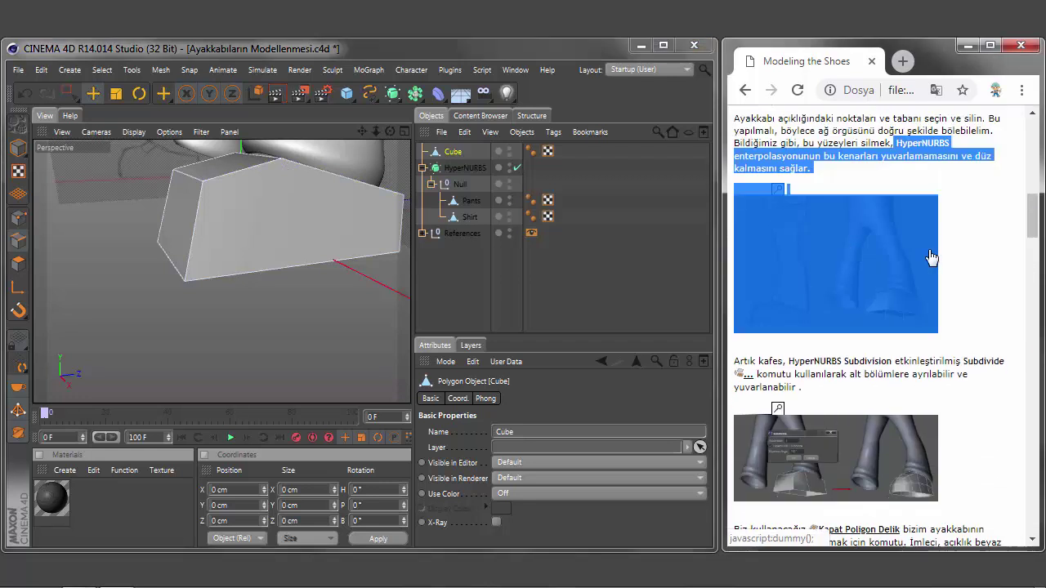
{"action": "left_click", "coordinate": [932, 312]}
{"action": "left_click_drag", "start_coordinate": [785, 361], "coordinate": [803, 387]}
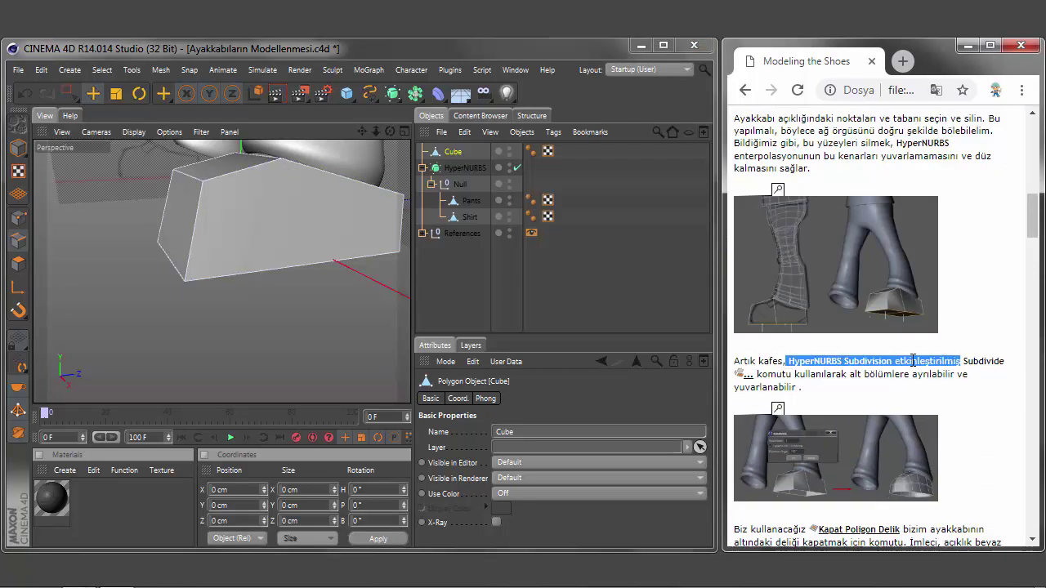
{"action": "scroll", "coordinate": [1029, 236], "scroll_direction": "down", "scroll_amount": 3}
{"action": "left_click", "coordinate": [875, 262]}
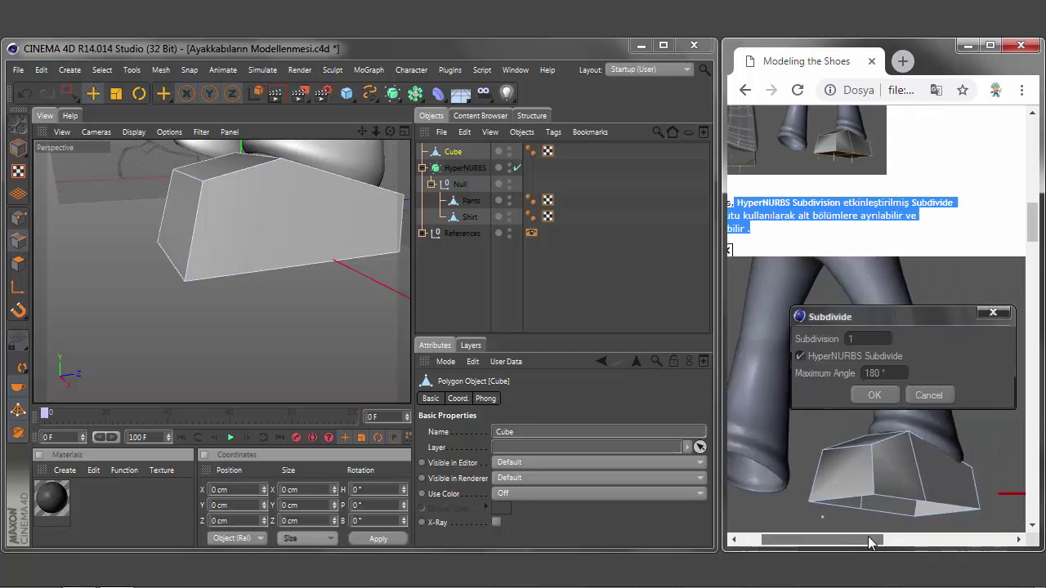
{"action": "left_click_drag", "start_coordinate": [362, 130], "coordinate": [384, 147]}
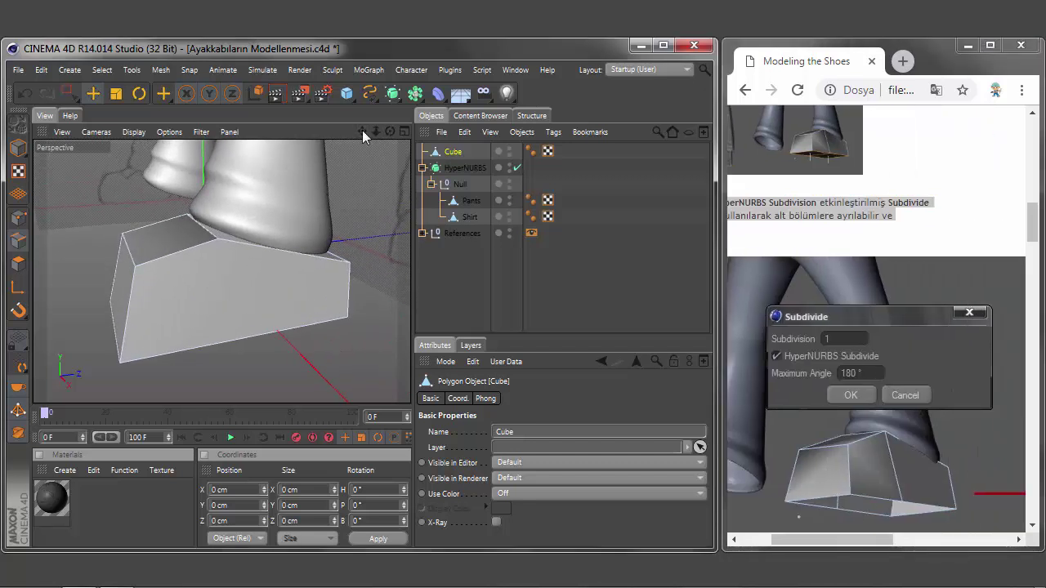
- Try a HyperNURBS Subdivide on the block, then undo it
{"action": "left_click", "coordinate": [160, 69]}
{"action": "left_click", "coordinate": [255, 251]}
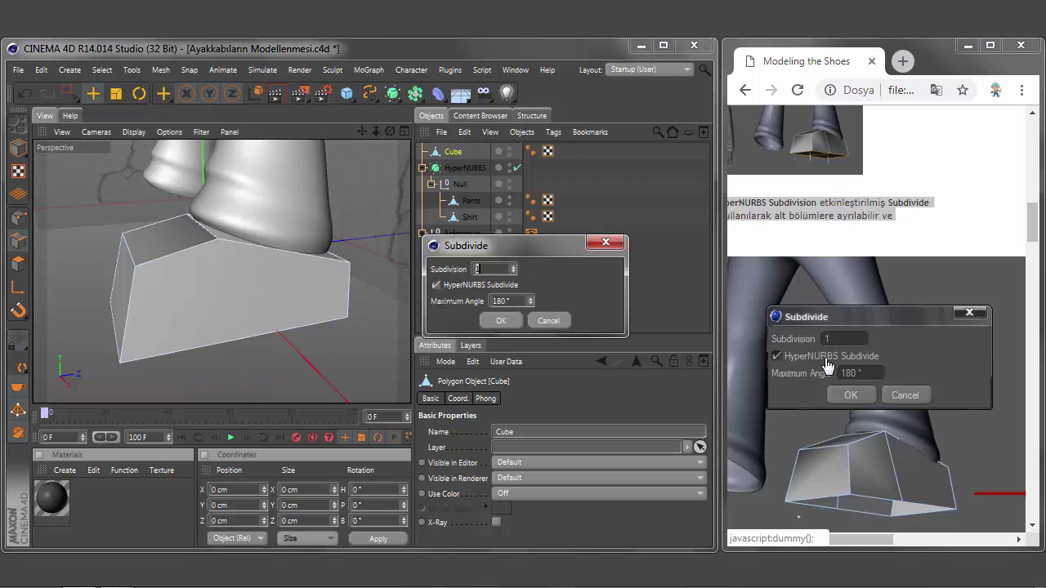
{"action": "left_click", "coordinate": [501, 320]}
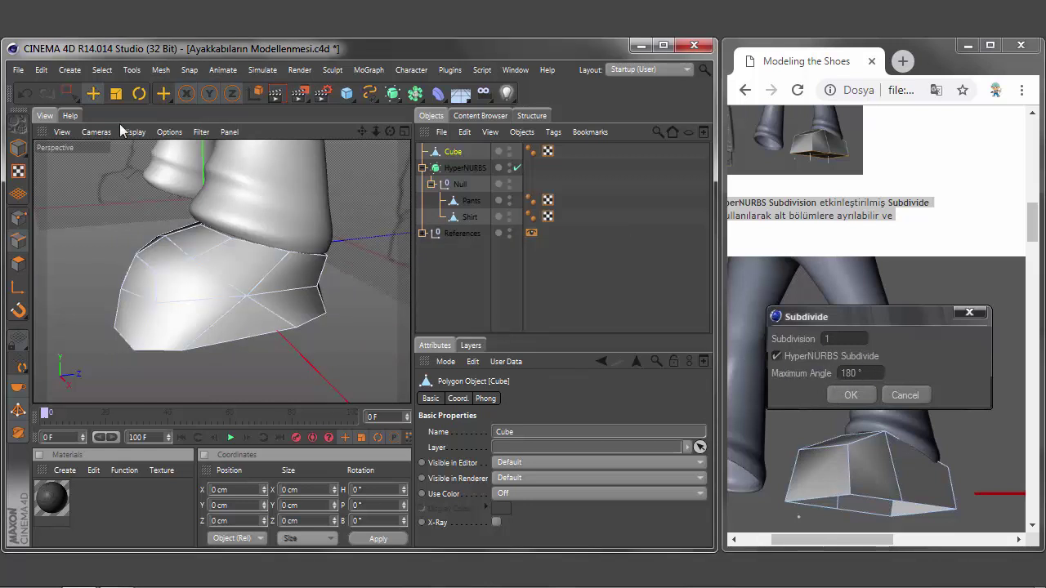
{"action": "left_click", "coordinate": [27, 96]}
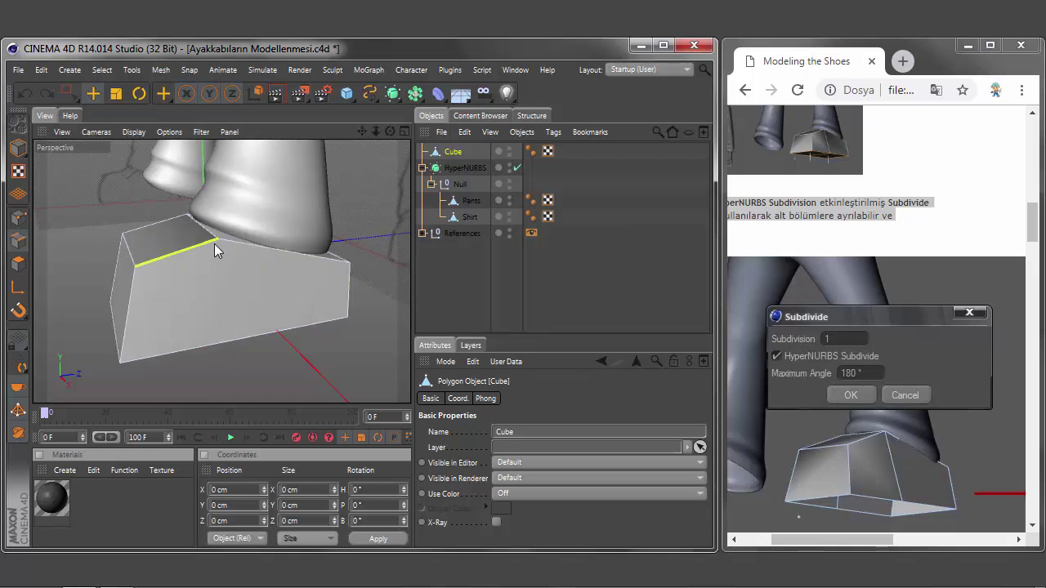
- Knife-cut a new edge across the block's side and apply HyperNURBS Subdivide at Subdivision 1
{"action": "right_click", "coordinate": [80, 262]}
{"action": "left_click", "coordinate": [110, 351]}
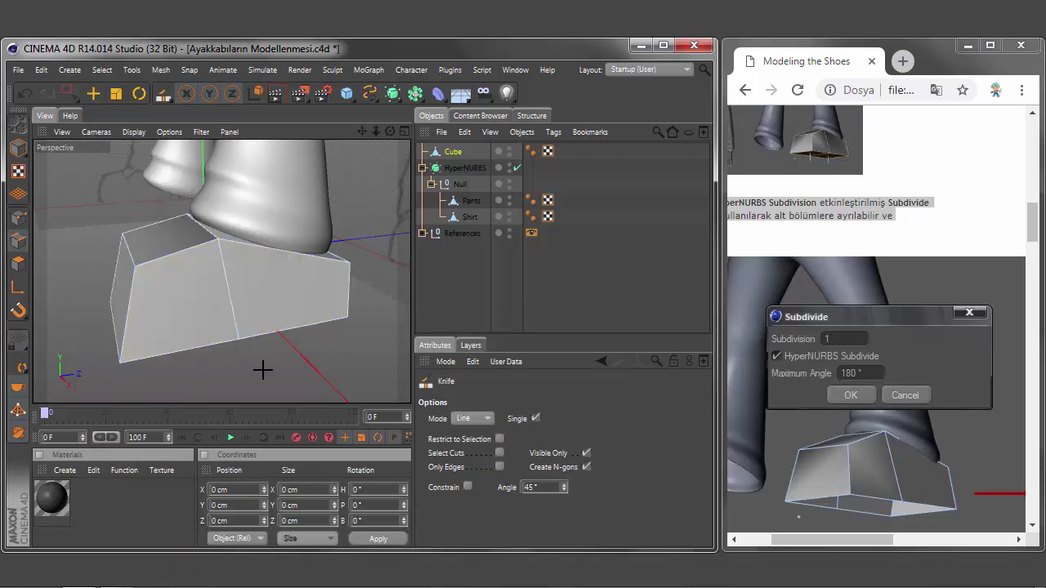
{"action": "left_click_drag", "start_coordinate": [262, 370], "coordinate": [221, 271], "text": "alt"}
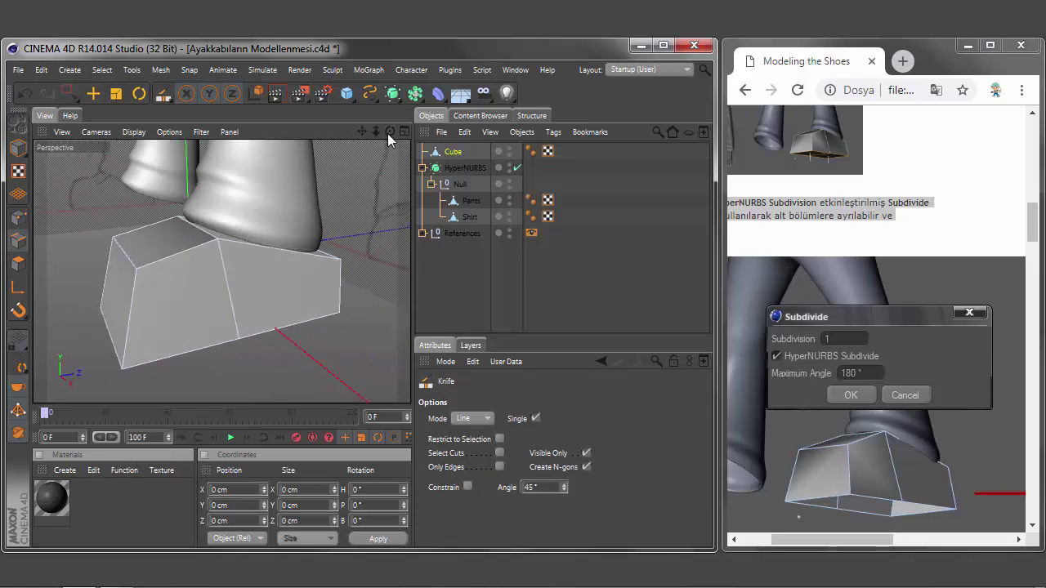
{"action": "left_click", "coordinate": [166, 71]}
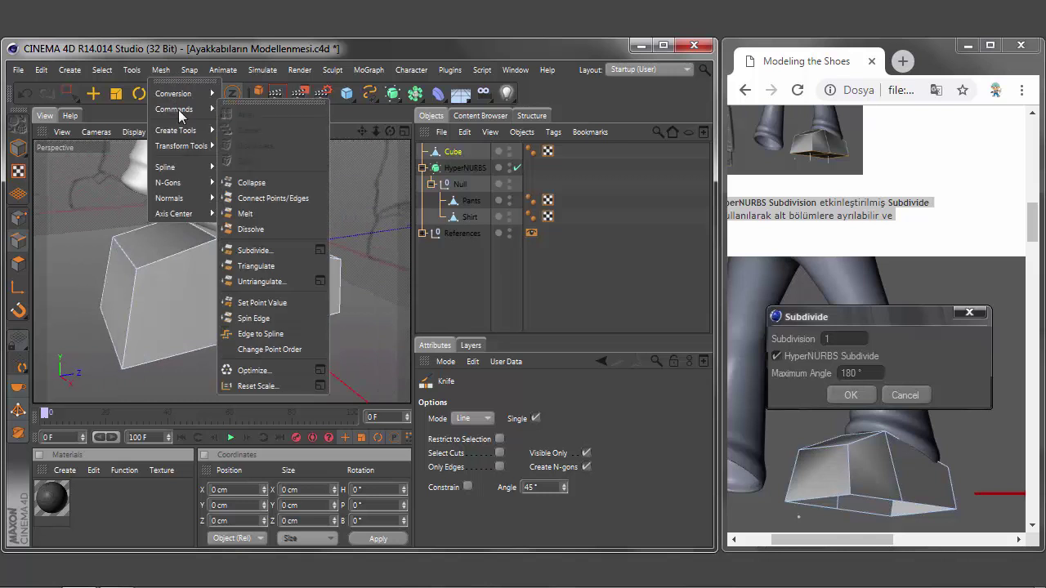
{"action": "left_click", "coordinate": [323, 254]}
{"action": "left_click", "coordinate": [297, 285]}
{"action": "left_click", "coordinate": [823, 378]}
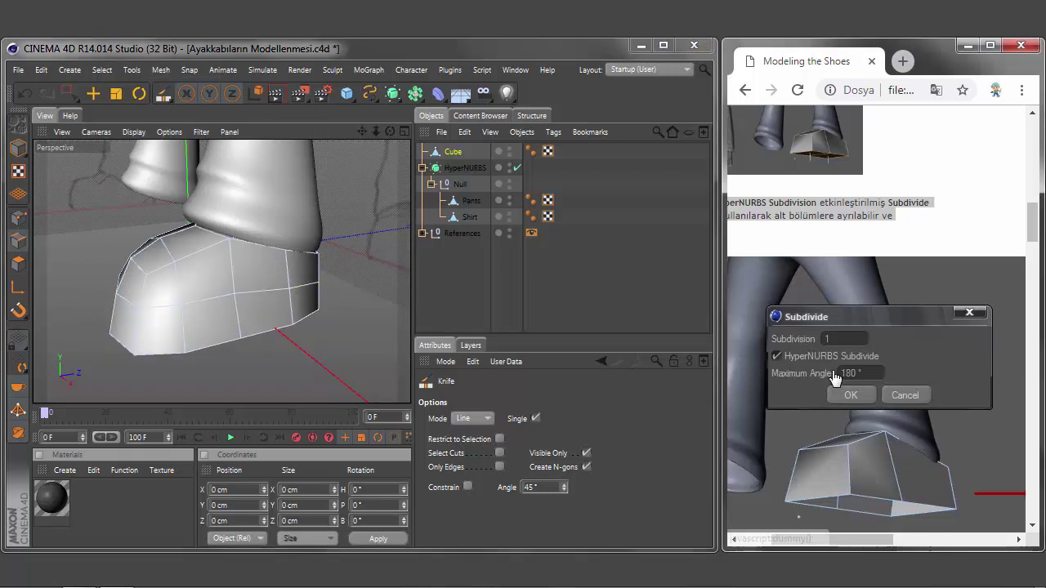
- Cap the shoe's open underside with one n-gon via Close Polygon Hole, Create Tri/Quadrangle off
{"action": "left_click_drag", "start_coordinate": [811, 373], "coordinate": [909, 385]}
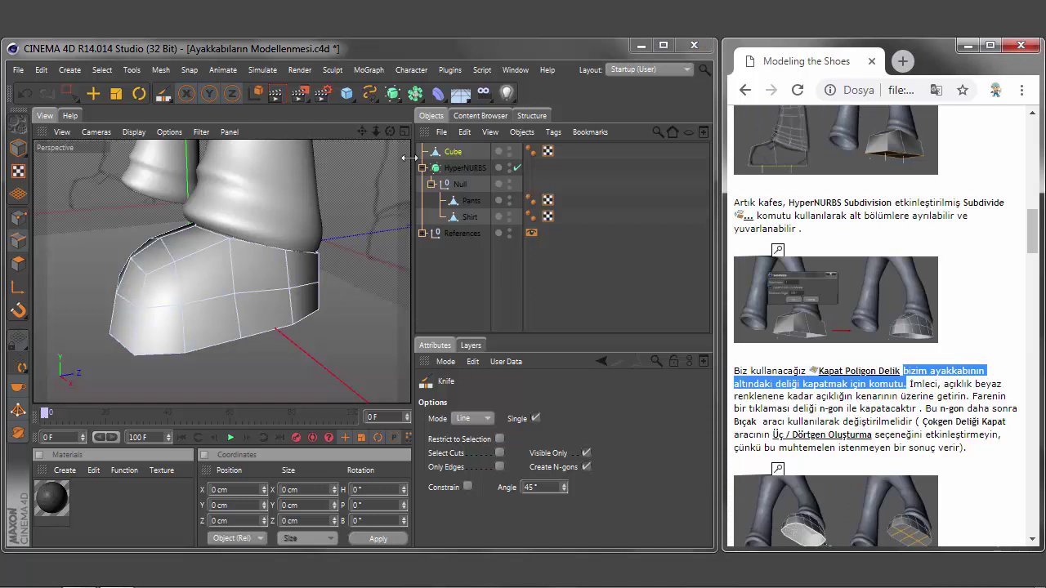
{"action": "left_click_drag", "start_coordinate": [389, 132], "coordinate": [363, 132]}
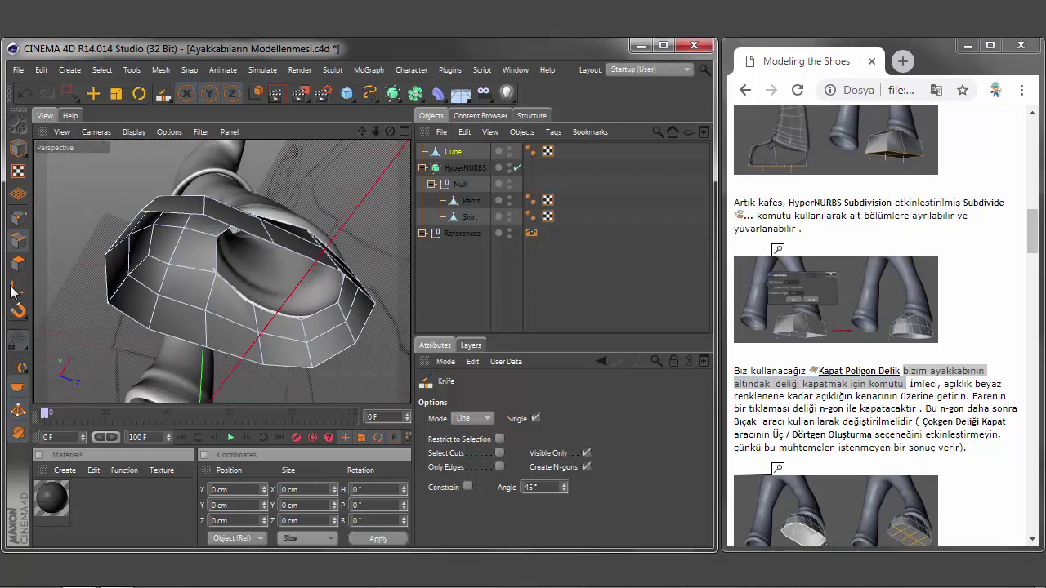
{"action": "right_click", "coordinate": [88, 270]}
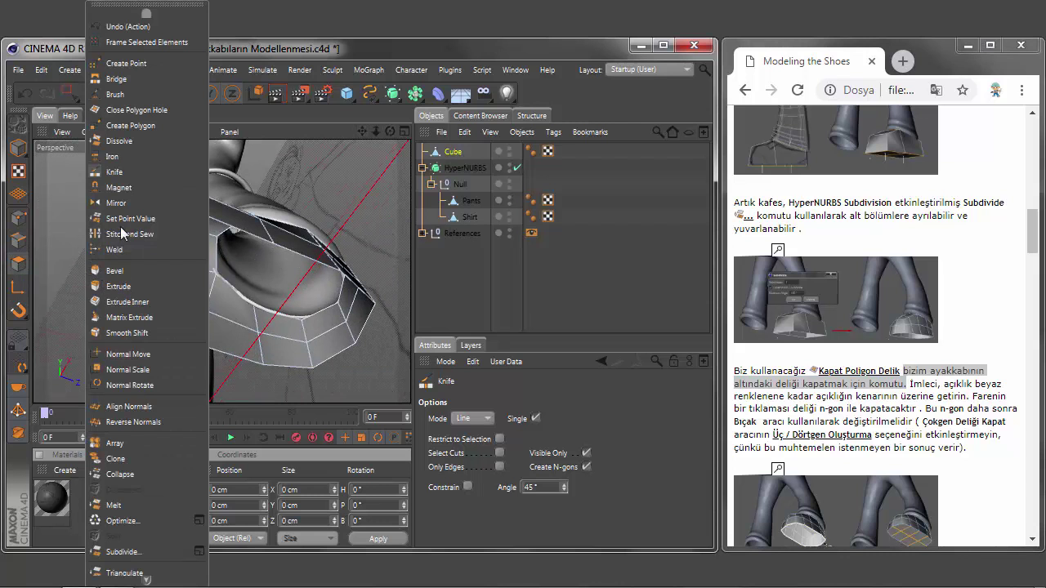
{"action": "left_click", "coordinate": [134, 111]}
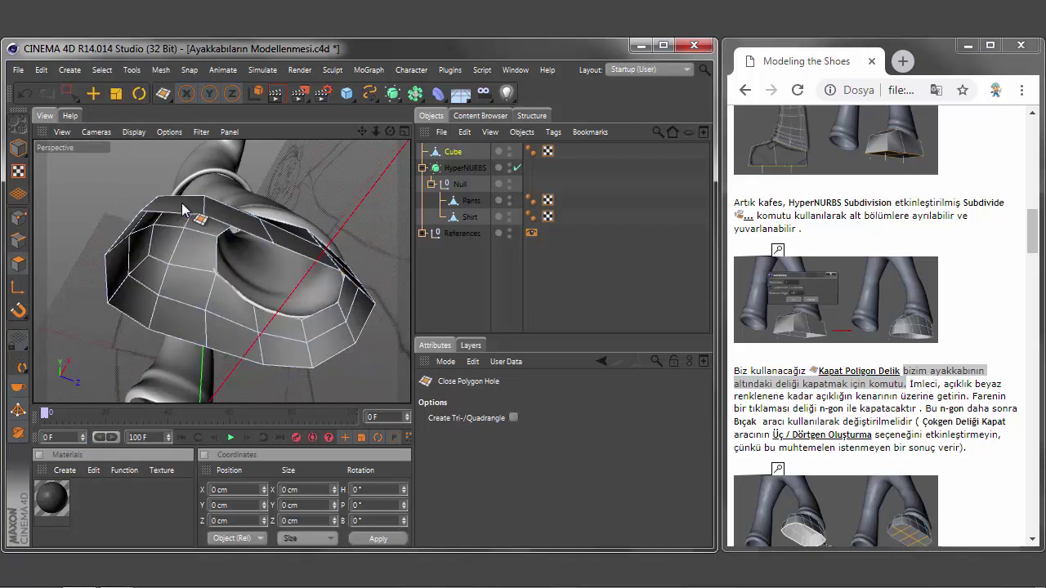
{"action": "left_click_drag", "start_coordinate": [909, 383], "coordinate": [970, 396]}
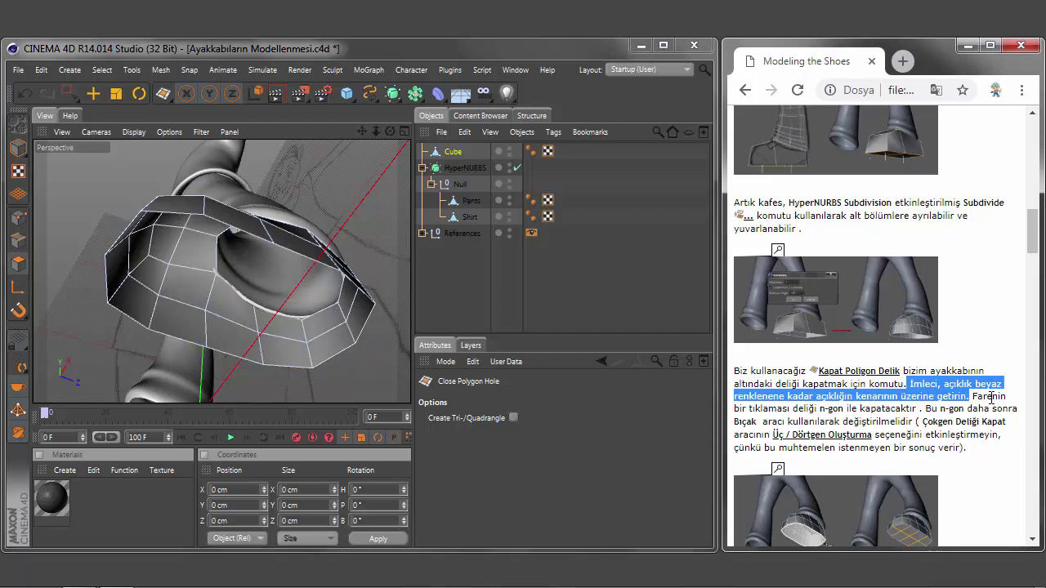
{"action": "left_click_drag", "start_coordinate": [971, 396], "coordinate": [919, 422]}
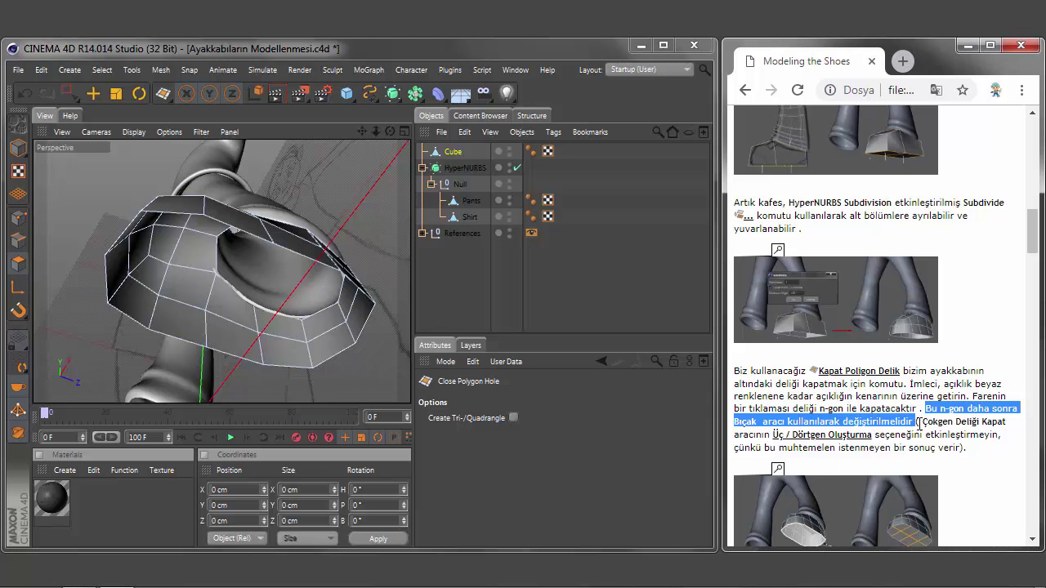
{"action": "left_click_drag", "start_coordinate": [921, 422], "coordinate": [1006, 440]}
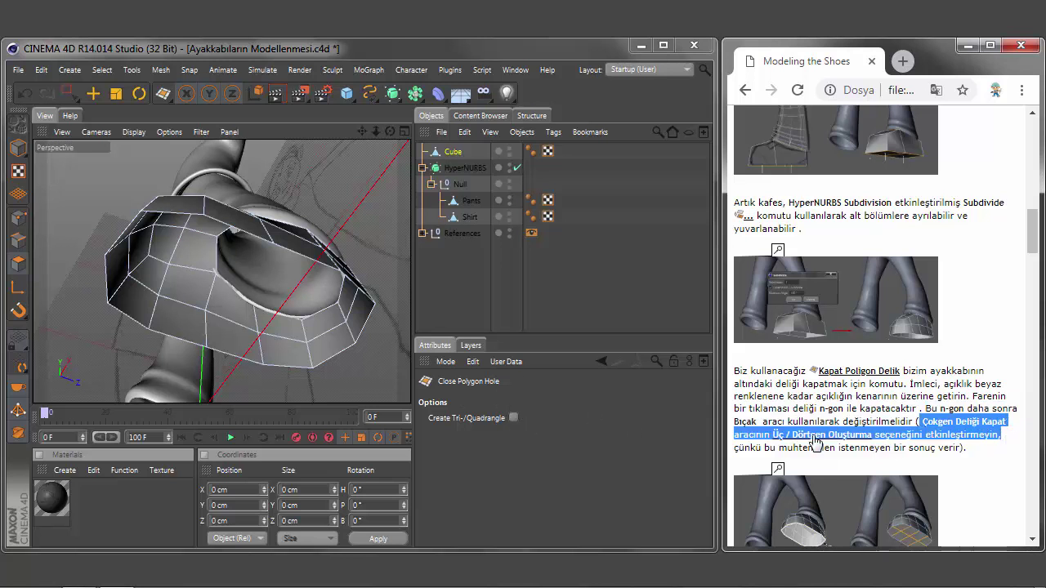
{"action": "left_click", "coordinate": [922, 435]}
{"action": "left_click_drag", "start_coordinate": [923, 434], "coordinate": [1001, 434]}
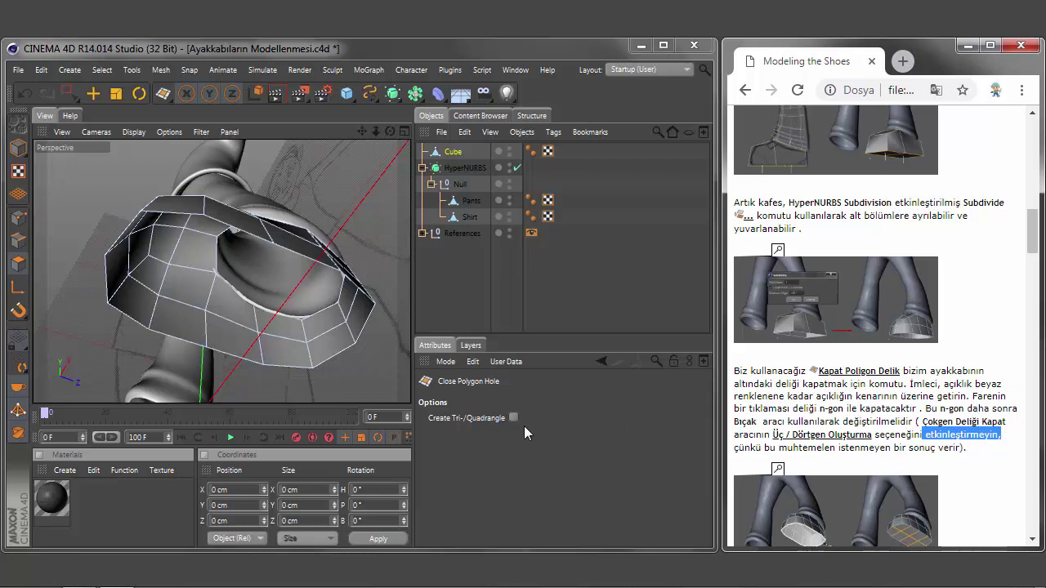
{"action": "left_click_drag", "start_coordinate": [735, 448], "coordinate": [965, 448]}
{"action": "left_click_drag", "start_coordinate": [1040, 239], "coordinate": [1039, 267]}
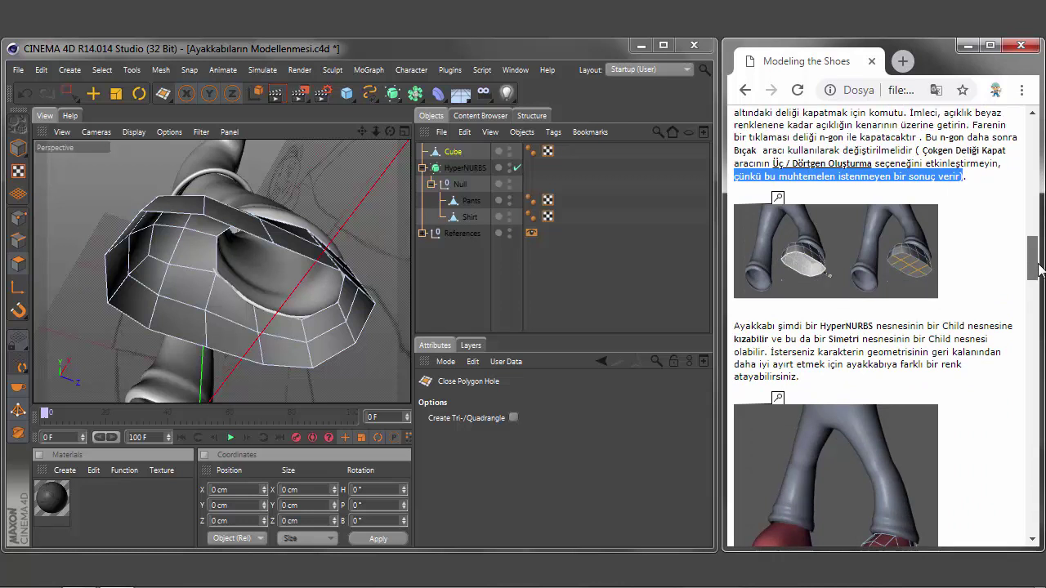
{"action": "left_click", "coordinate": [158, 218]}
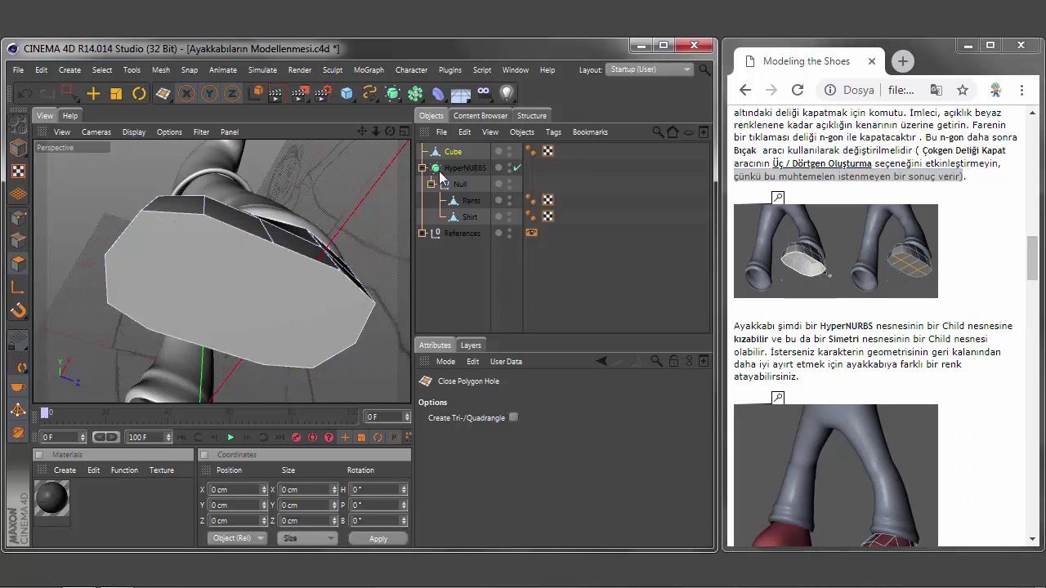
- Slice the new bottom n-gon with several Knife line cuts running across the sole
{"action": "mouse_move", "coordinate": [392, 135]}
{"action": "left_mouse_down"}
{"action": "mouse_move", "coordinate": [367, 155]}
{"action": "mouse_move", "coordinate": [351, 218]}
{"action": "left_mouse_up"}
{"action": "right_click", "coordinate": [351, 217]}
{"action": "left_click", "coordinate": [388, 176]}
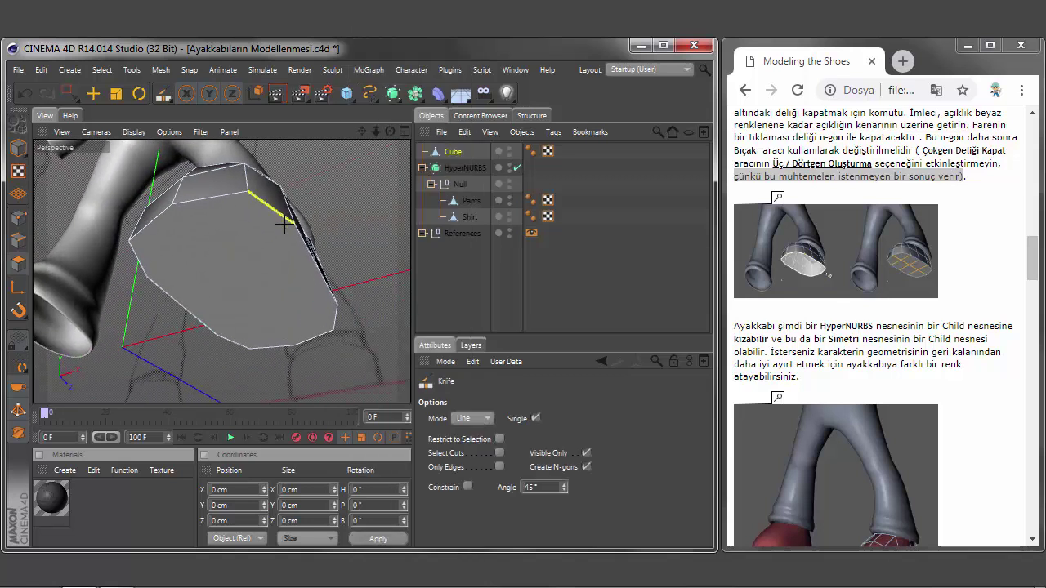
{"action": "left_click_drag", "start_coordinate": [147, 278], "coordinate": [292, 222]}
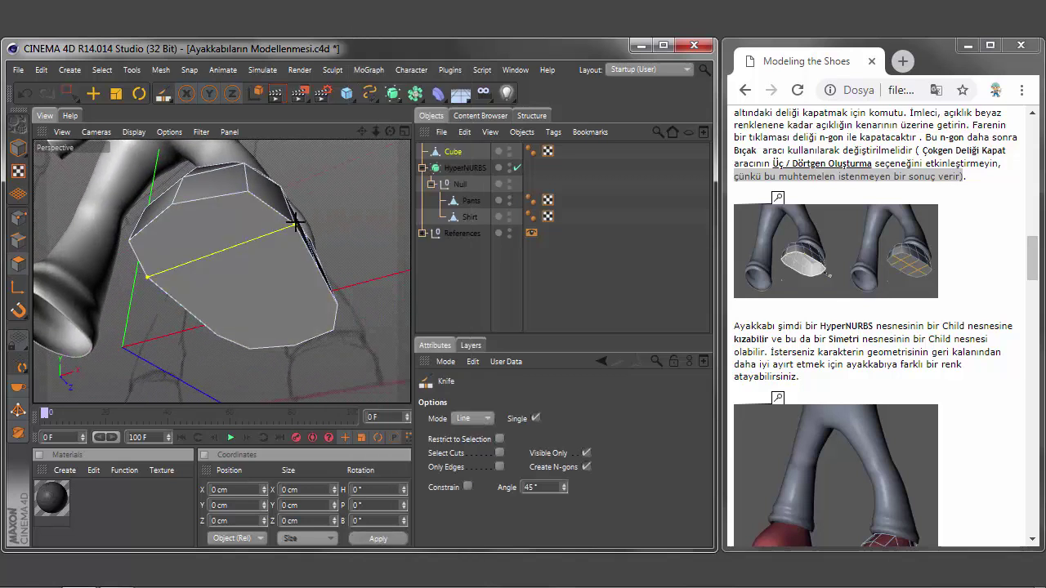
{"action": "left_click_drag", "start_coordinate": [187, 308], "coordinate": [308, 271]}
{"action": "mouse_move", "coordinate": [390, 132]}
{"action": "left_mouse_down"}
{"action": "mouse_move", "coordinate": [221, 270]}
{"action": "mouse_move", "coordinate": [237, 302]}
{"action": "mouse_move", "coordinate": [292, 234]}
{"action": "left_mouse_up"}
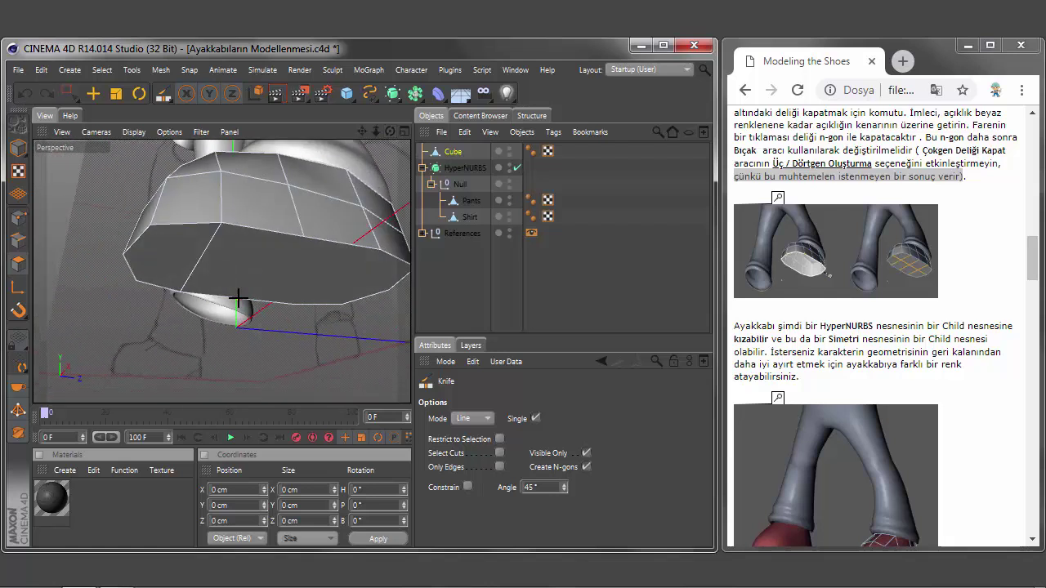
{"action": "left_click", "coordinate": [301, 235]}
{"action": "left_click_drag", "start_coordinate": [390, 131], "coordinate": [221, 270]}
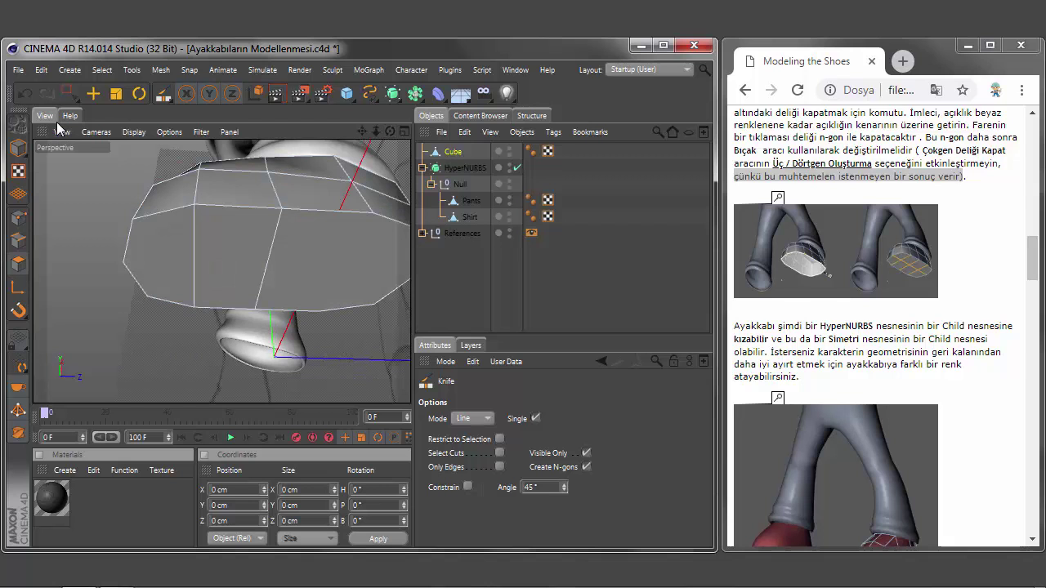
{"action": "left_click_drag", "start_coordinate": [256, 309], "coordinate": [266, 211]}
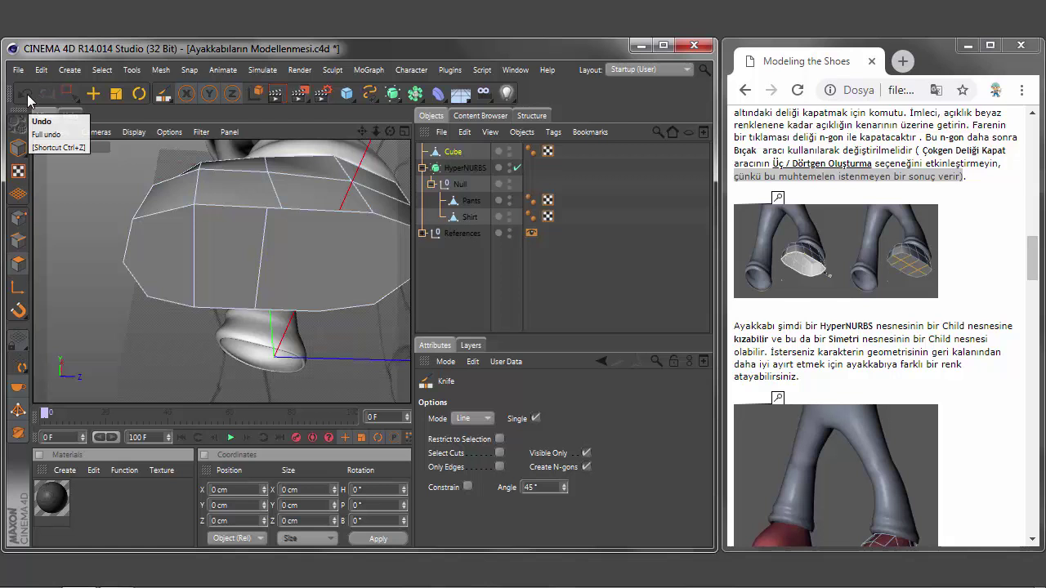
- Undo the misplaced knife cut and cut a new line down across the sole
{"action": "left_click", "coordinate": [26, 98]}
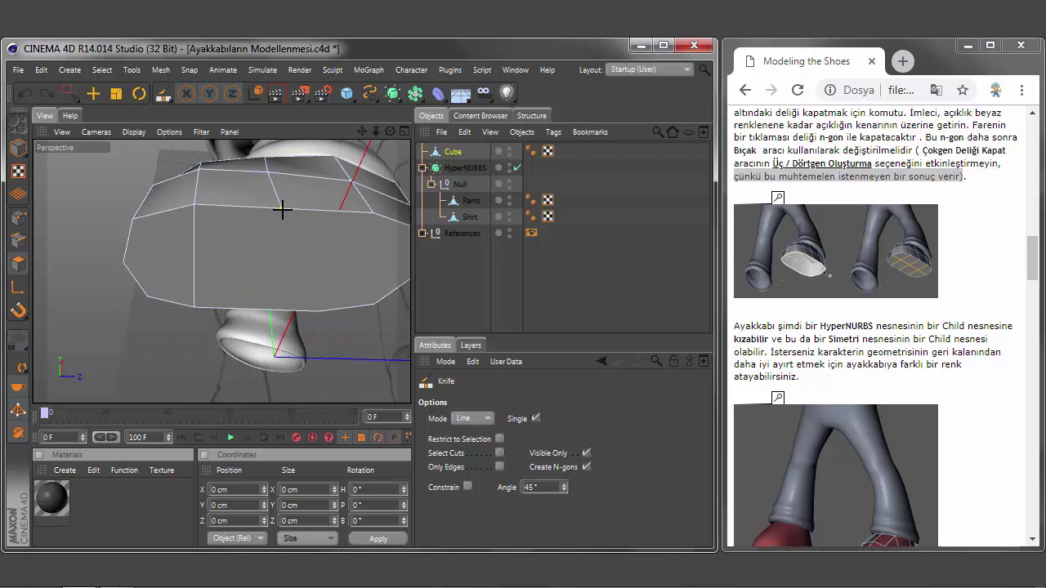
{"action": "left_click_drag", "start_coordinate": [283, 209], "coordinate": [278, 311]}
{"action": "left_click_drag", "start_coordinate": [389, 138], "coordinate": [221, 272]}
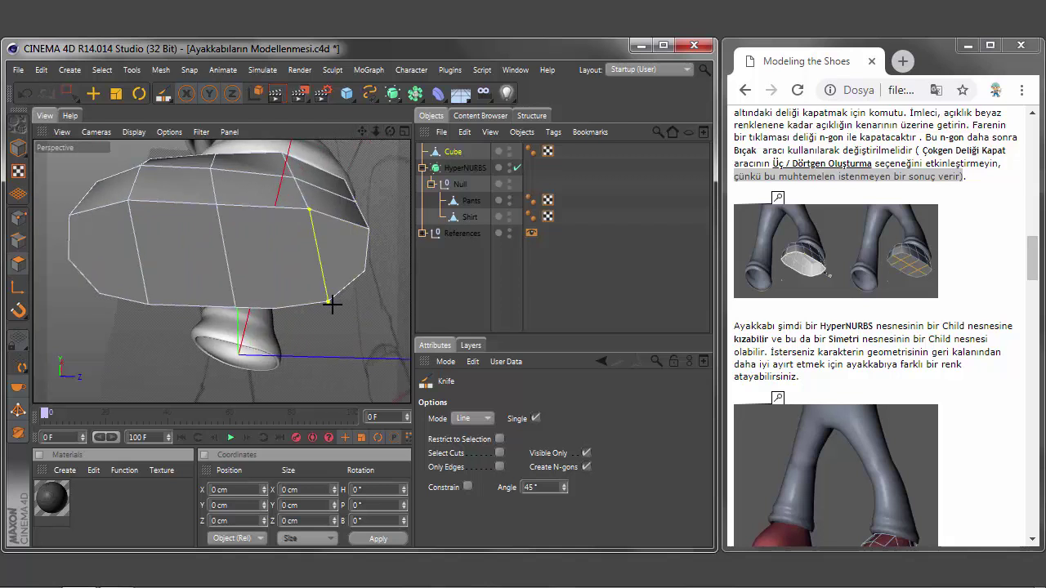
{"action": "left_click_drag", "start_coordinate": [389, 132], "coordinate": [221, 271]}
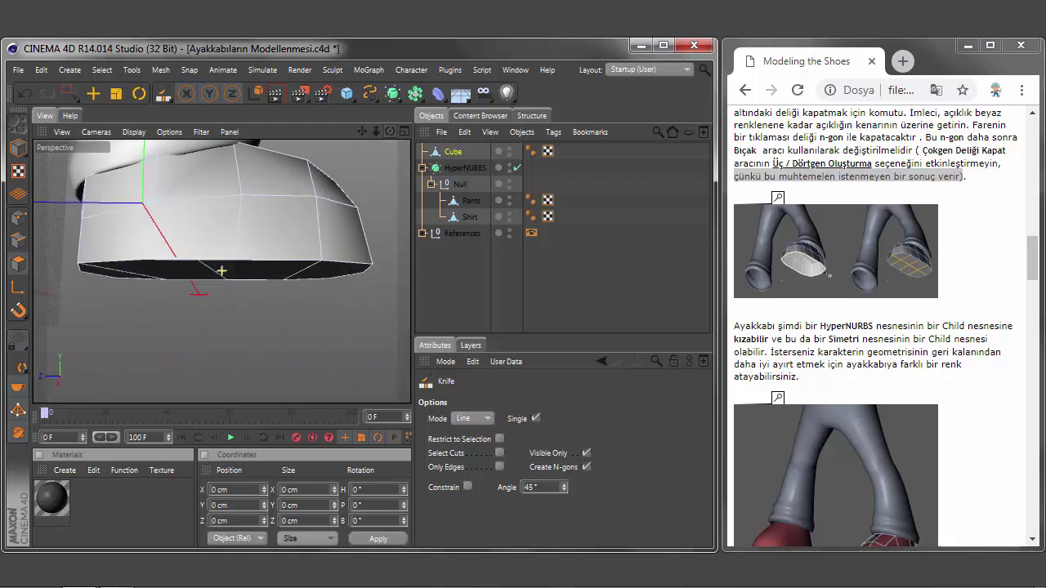
{"action": "left_click_drag", "start_coordinate": [390, 132], "coordinate": [221, 270]}
{"action": "left_click_drag", "start_coordinate": [389, 131], "coordinate": [388, 133]}
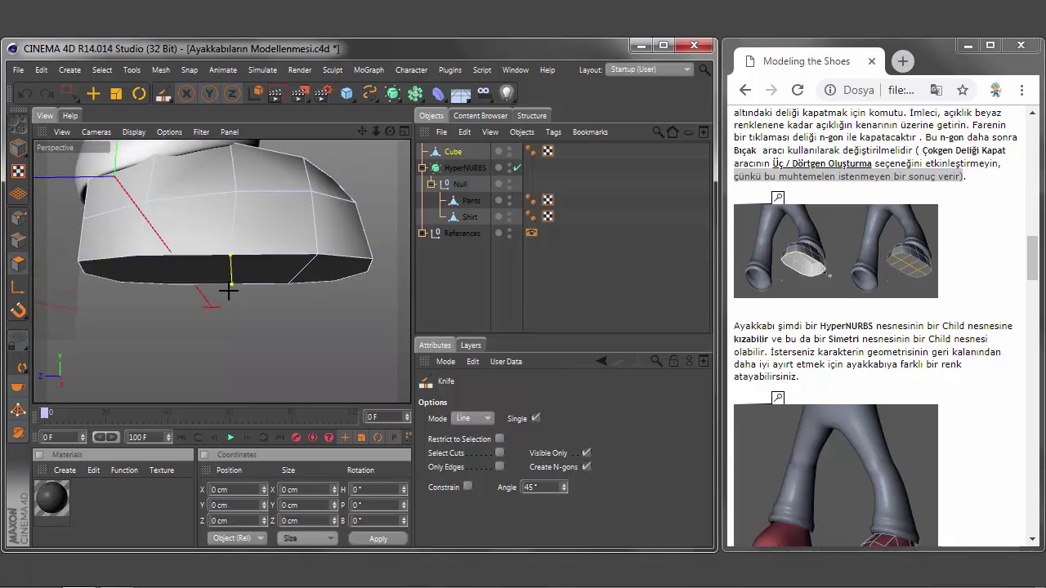
{"action": "left_click_drag", "start_coordinate": [390, 132], "coordinate": [388, 139]}
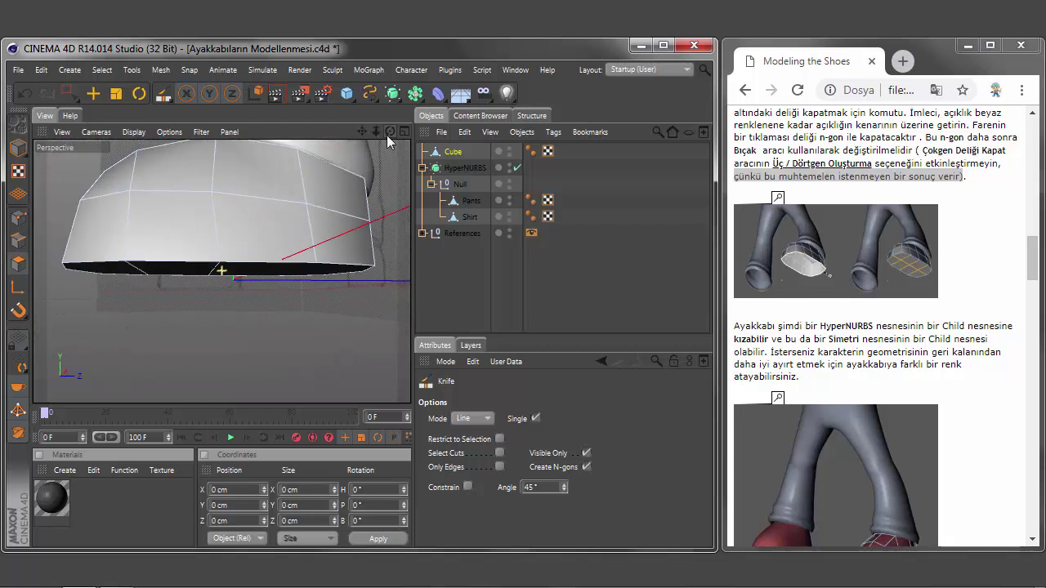
{"action": "left_click_drag", "start_coordinate": [390, 133], "coordinate": [159, 226]}
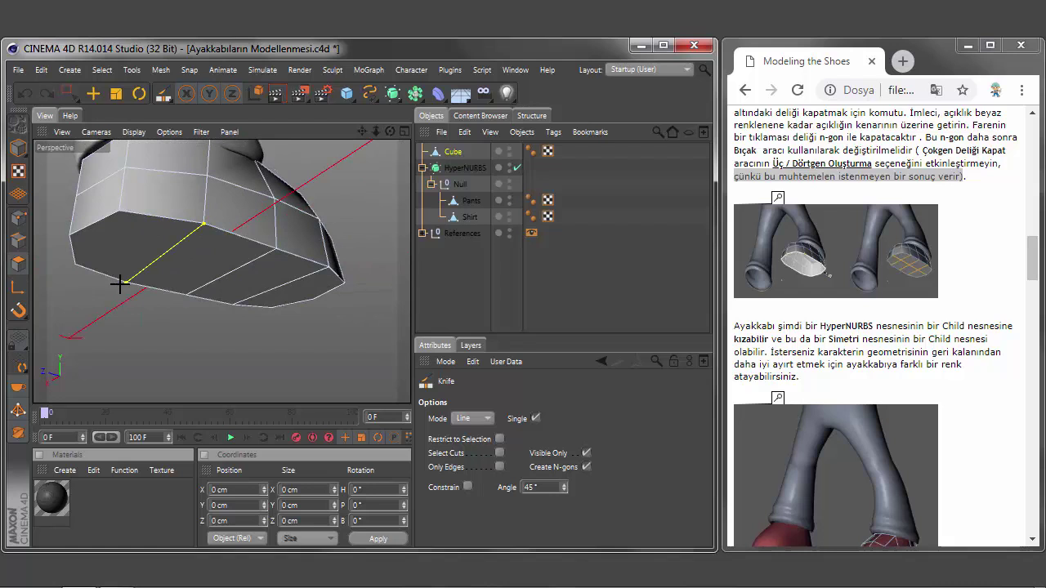
{"action": "left_click_drag", "start_coordinate": [390, 133], "coordinate": [222, 270]}
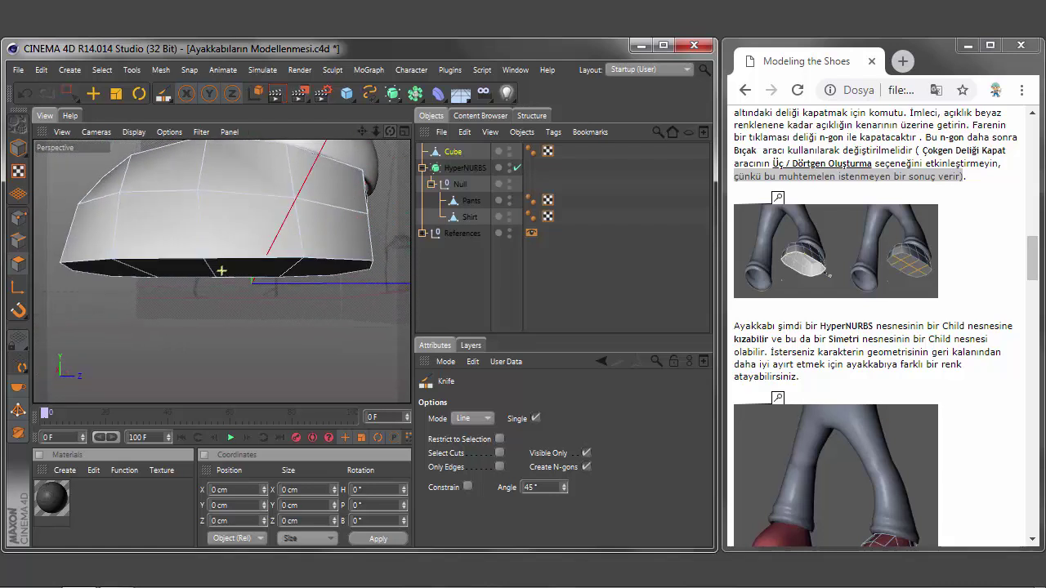
- Add a lengthwise knife cut across the sole from its left edge, forming a grid
{"action": "left_click_drag", "start_coordinate": [390, 132], "coordinate": [245, 213]}
{"action": "left_click_drag", "start_coordinate": [72, 248], "coordinate": [360, 281]}
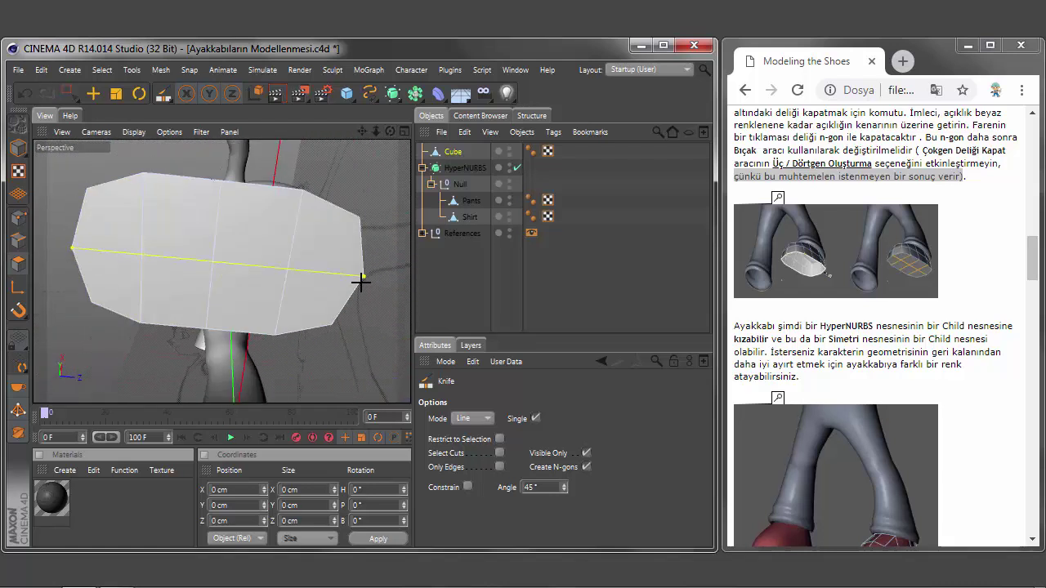
{"action": "left_click_drag", "start_coordinate": [390, 132], "coordinate": [245, 213]}
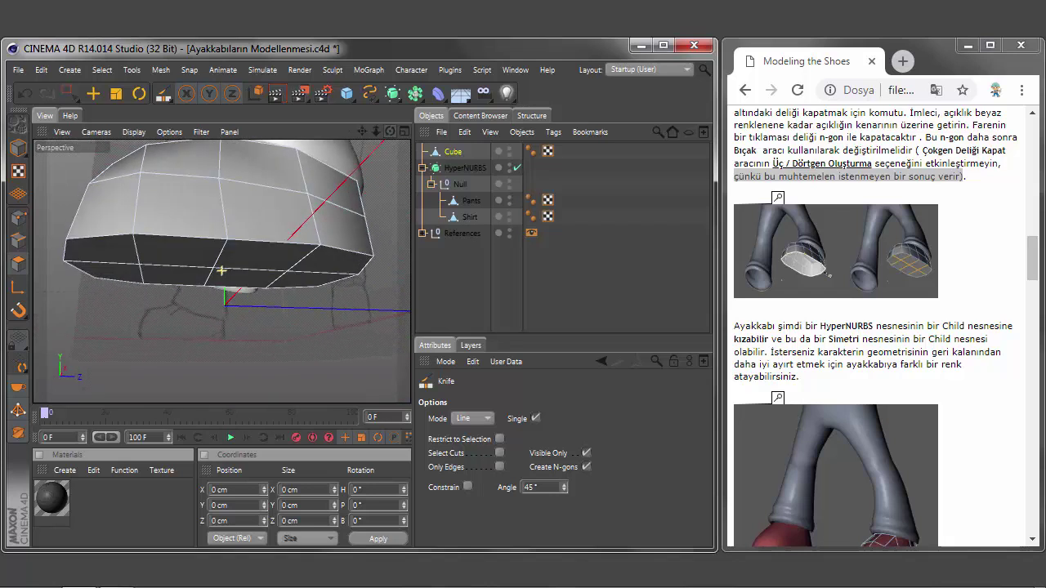
{"action": "left_click", "coordinate": [452, 151]}
{"action": "left_click", "coordinate": [160, 69]}
- Test Subdivide on the shoe mesh, then undo it to use a HyperNURBS instead
{"action": "left_click", "coordinate": [253, 372]}
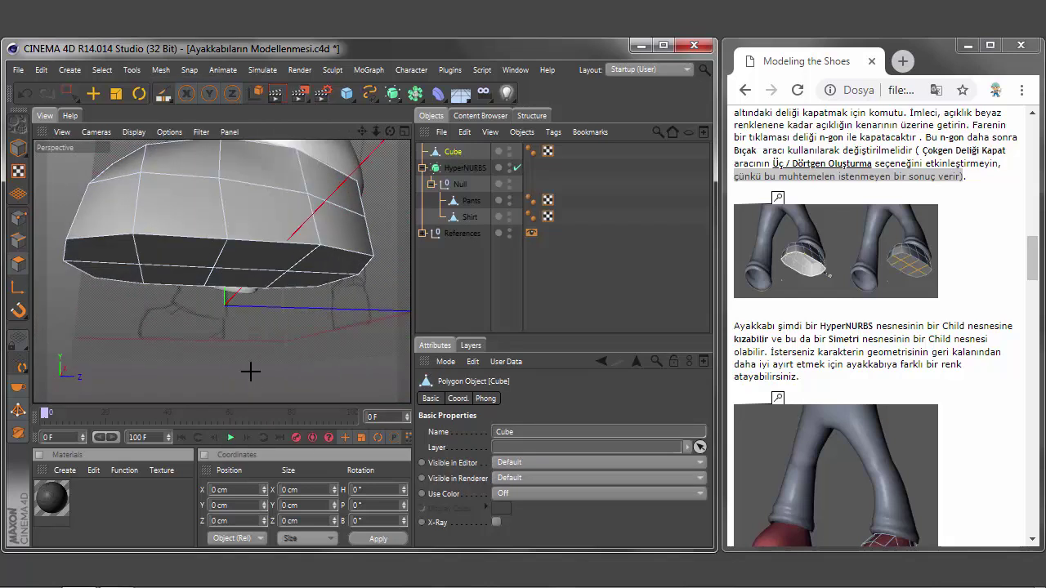
{"action": "left_click_drag", "start_coordinate": [389, 132], "coordinate": [221, 270]}
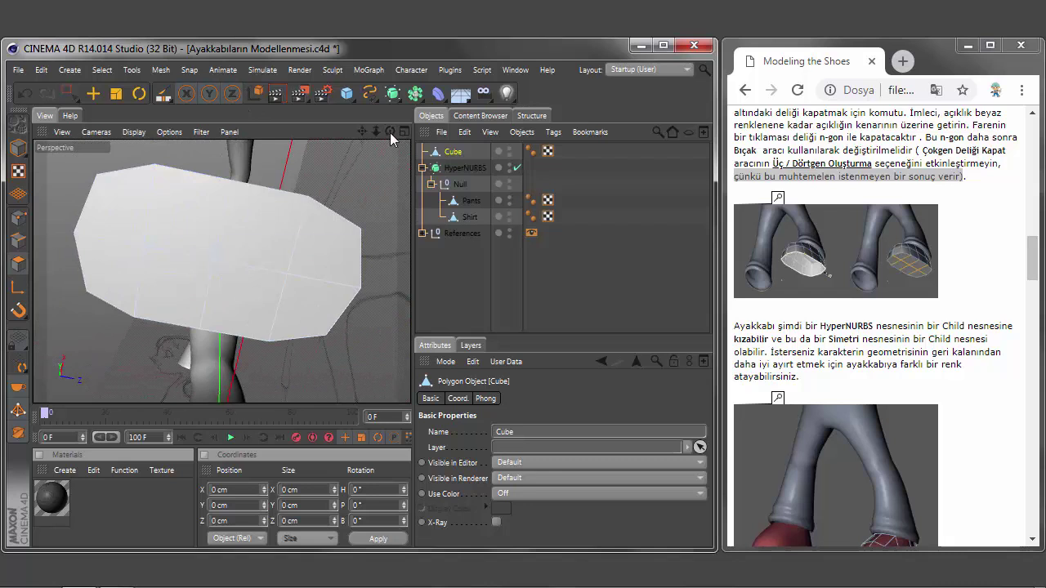
{"action": "mouse_move", "coordinate": [390, 132]}
{"action": "left_mouse_down"}
{"action": "mouse_move", "coordinate": [221, 271]}
{"action": "mouse_move", "coordinate": [388, 137]}
{"action": "left_mouse_up"}
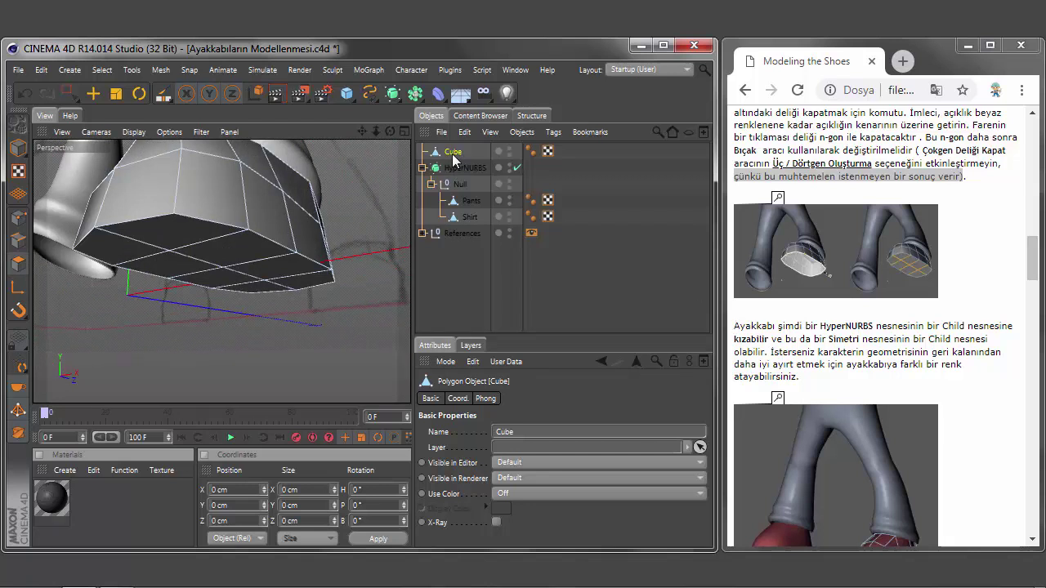
{"action": "left_click", "coordinate": [161, 70]}
{"action": "left_click", "coordinate": [313, 258]}
{"action": "left_click", "coordinate": [292, 282]}
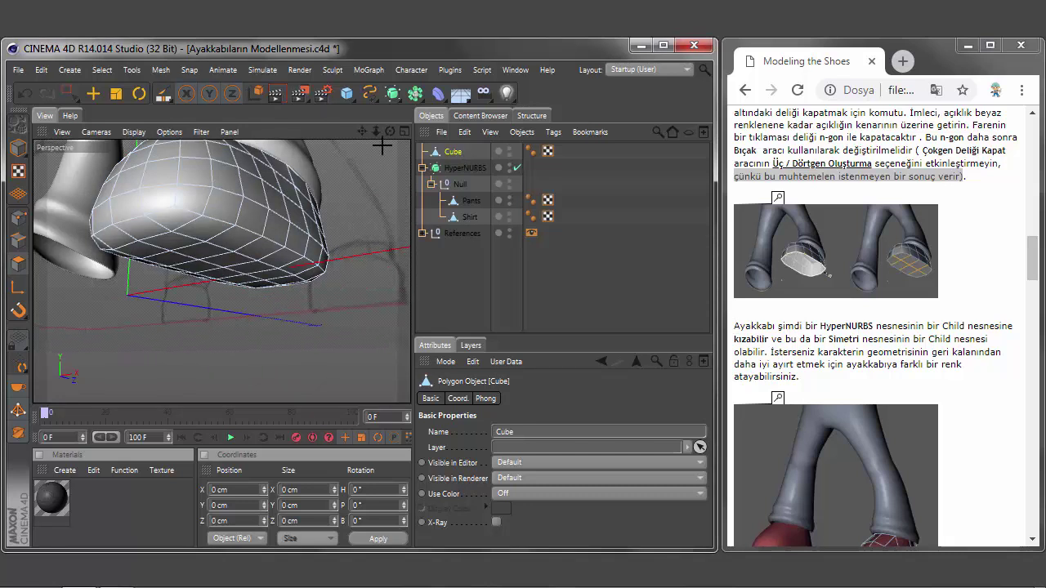
{"action": "left_click_drag", "start_coordinate": [390, 131], "coordinate": [222, 270]}
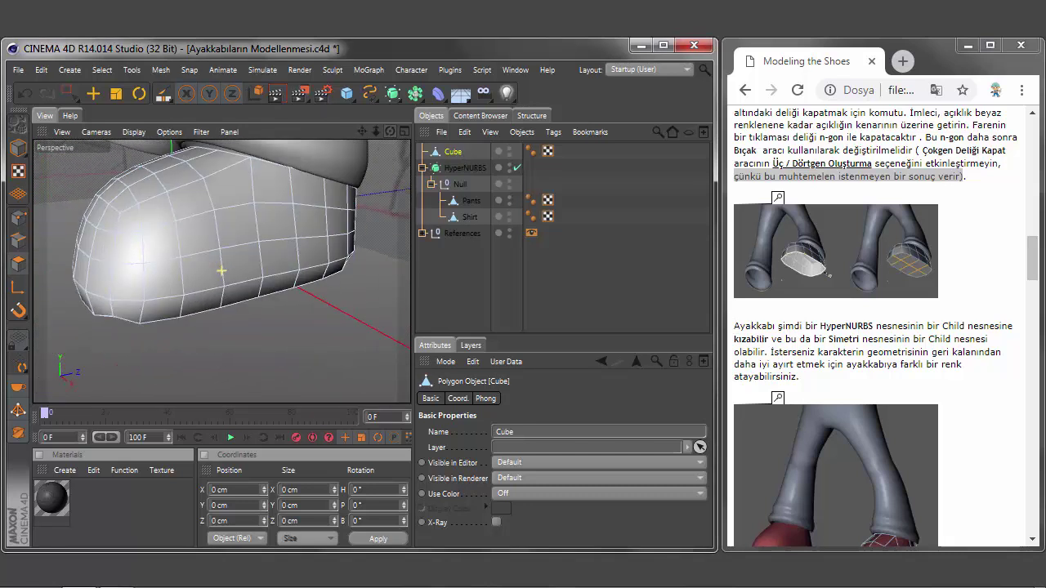
{"action": "left_click", "coordinate": [25, 94]}
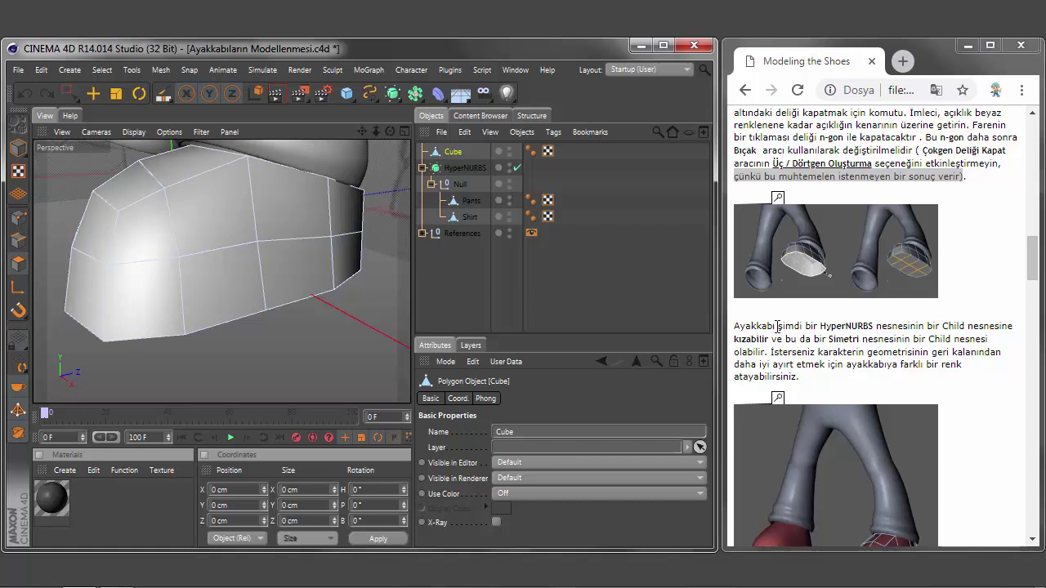
{"action": "left_click_drag", "start_coordinate": [778, 326], "coordinate": [1013, 325]}
{"action": "left_click", "coordinate": [392, 92]}
- Add a HyperNURBS object and make the shoe Cube its child
{"action": "left_click", "coordinate": [428, 114]}
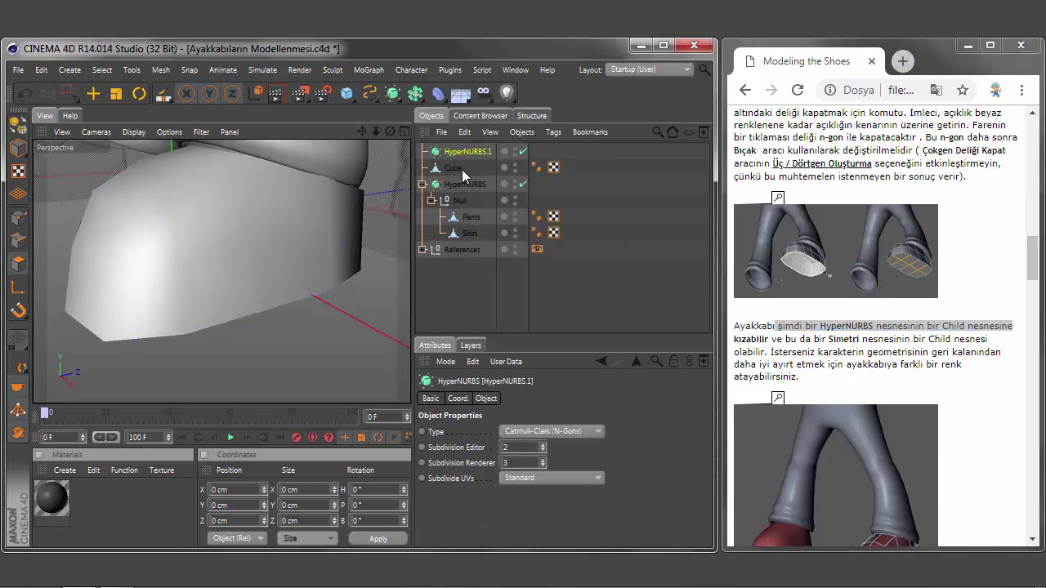
{"action": "left_click_drag", "start_coordinate": [454, 167], "coordinate": [467, 155]}
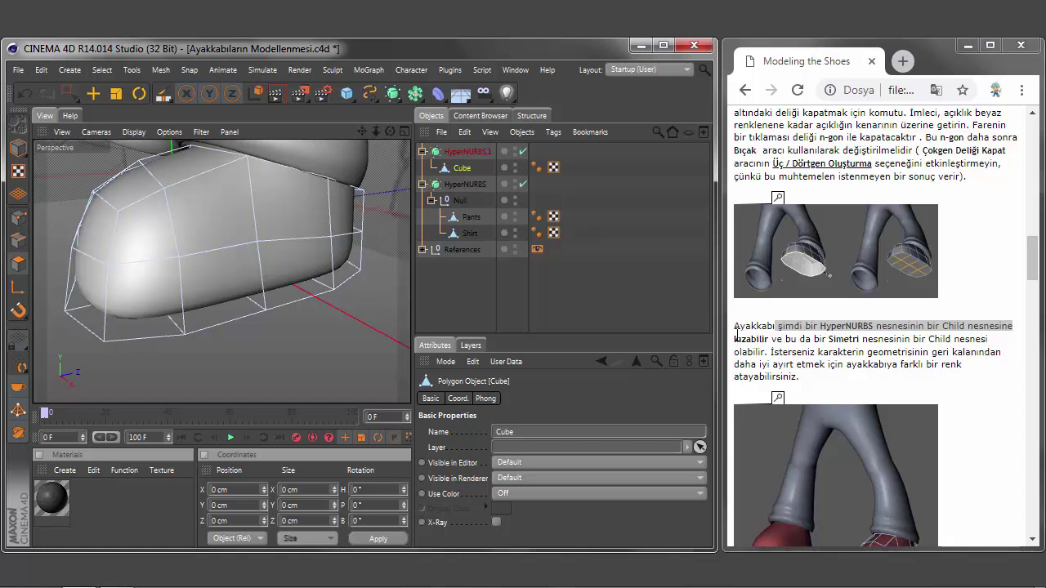
{"action": "mouse_move", "coordinate": [771, 340]}
{"action": "left_mouse_down"}
{"action": "mouse_move", "coordinate": [746, 343]}
{"action": "mouse_move", "coordinate": [766, 351]}
{"action": "left_mouse_up"}
{"action": "scroll", "coordinate": [1039, 285], "scroll_direction": "down", "scroll_amount": 2}
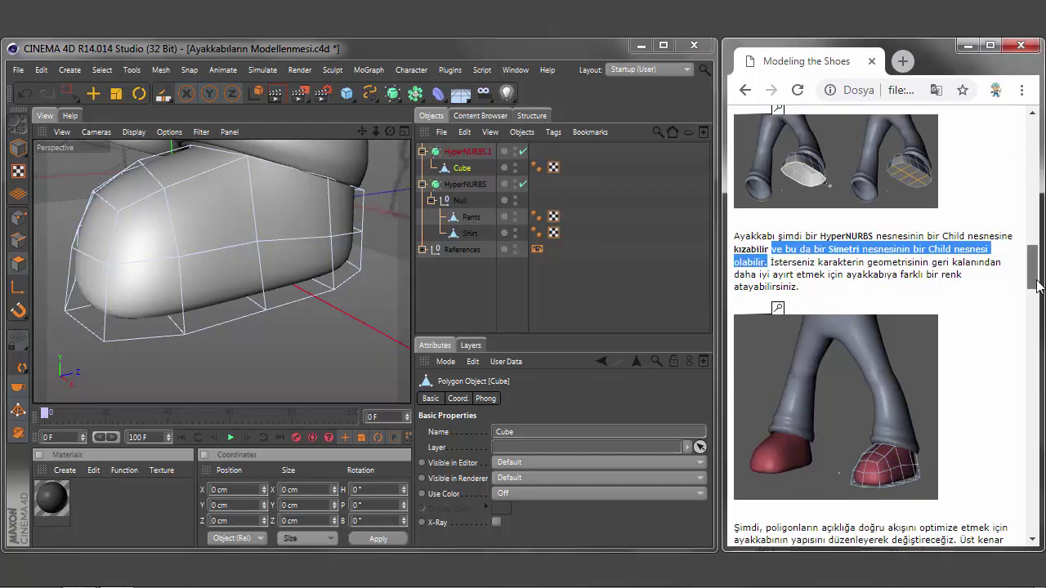
{"action": "scroll", "coordinate": [1039, 285], "scroll_direction": "down", "scroll_amount": 1}
{"action": "left_click_drag", "start_coordinate": [771, 238], "coordinate": [980, 266]}
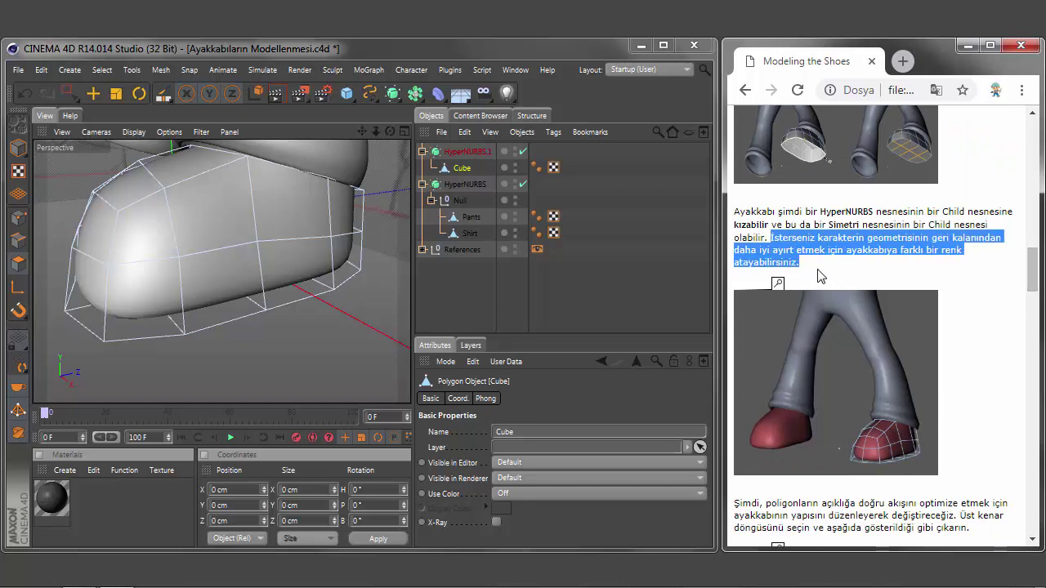
- Select HyperNURBS.1 and the Cube, then show the generator palette for a Symmetry
{"action": "left_click", "coordinate": [462, 152]}
{"action": "left_click", "coordinate": [460, 168]}
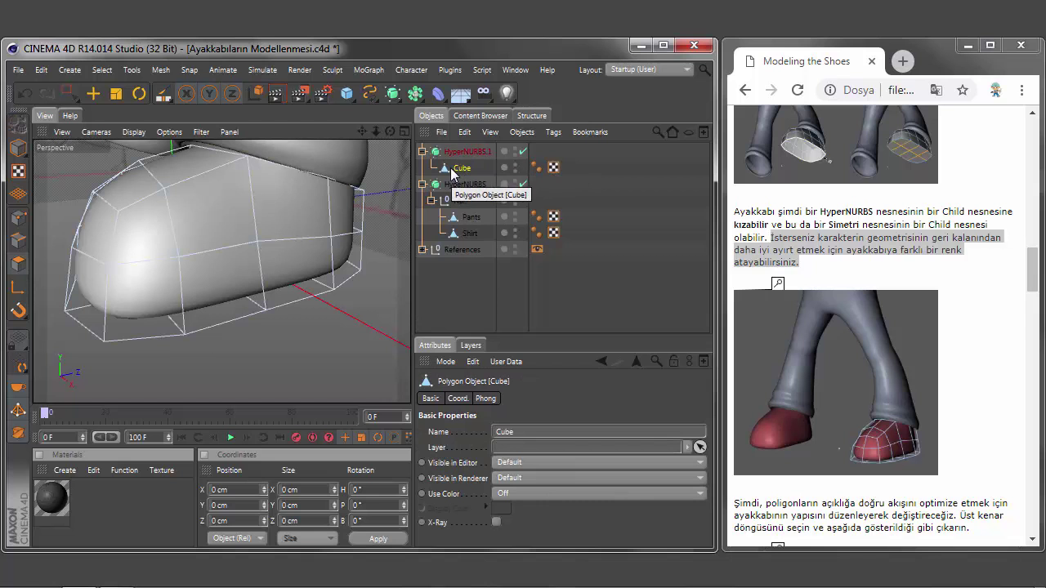
{"action": "left_click_drag", "start_coordinate": [418, 100], "coordinate": [675, 158]}
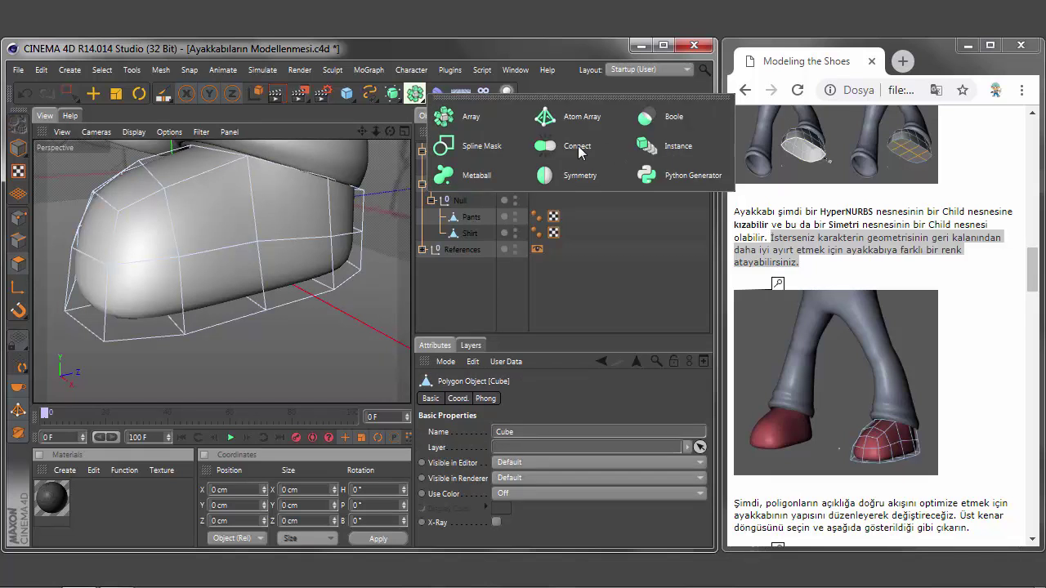
- Parent HyperNURBS.1 under a new Symmetry, with Use Color on and a red Display Color
{"action": "left_click", "coordinate": [578, 176]}
{"action": "left_click_drag", "start_coordinate": [470, 168], "coordinate": [462, 154]}
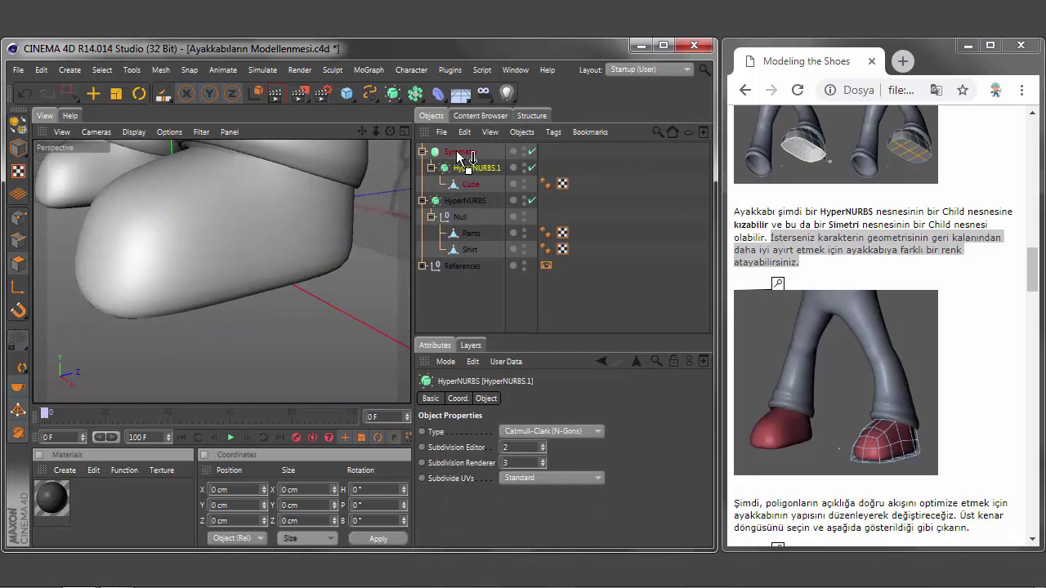
{"action": "left_click", "coordinate": [437, 400]}
{"action": "left_click", "coordinate": [501, 494]}
{"action": "left_click", "coordinate": [505, 518]}
{"action": "left_click", "coordinate": [499, 508]}
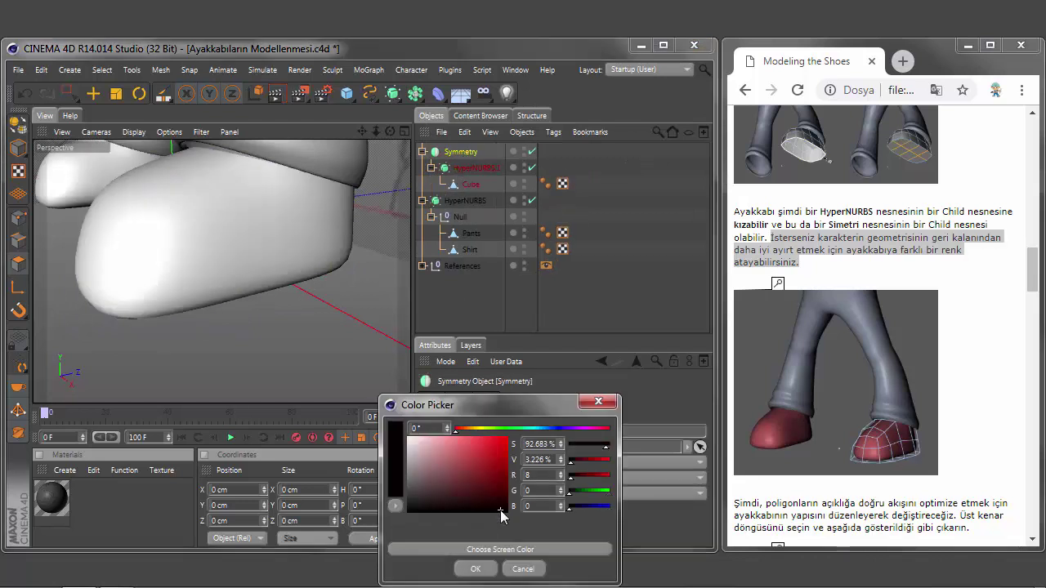
{"action": "left_click", "coordinate": [501, 550]}
{"action": "left_click", "coordinate": [475, 569]}
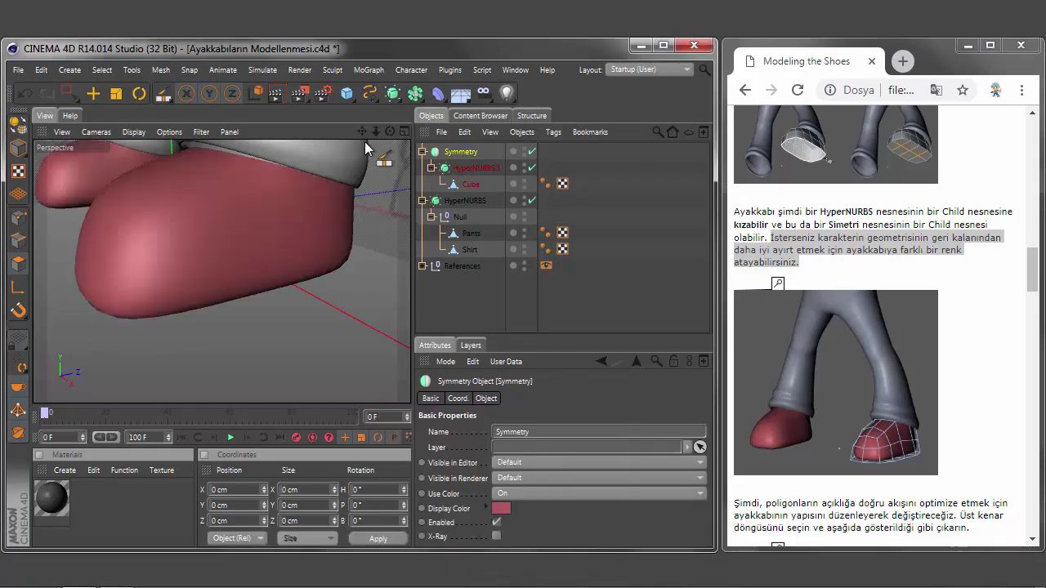
- Inspect both red shoes on the legs and switch the tutorial page to English
{"action": "left_click_drag", "start_coordinate": [375, 132], "coordinate": [374, 135]}
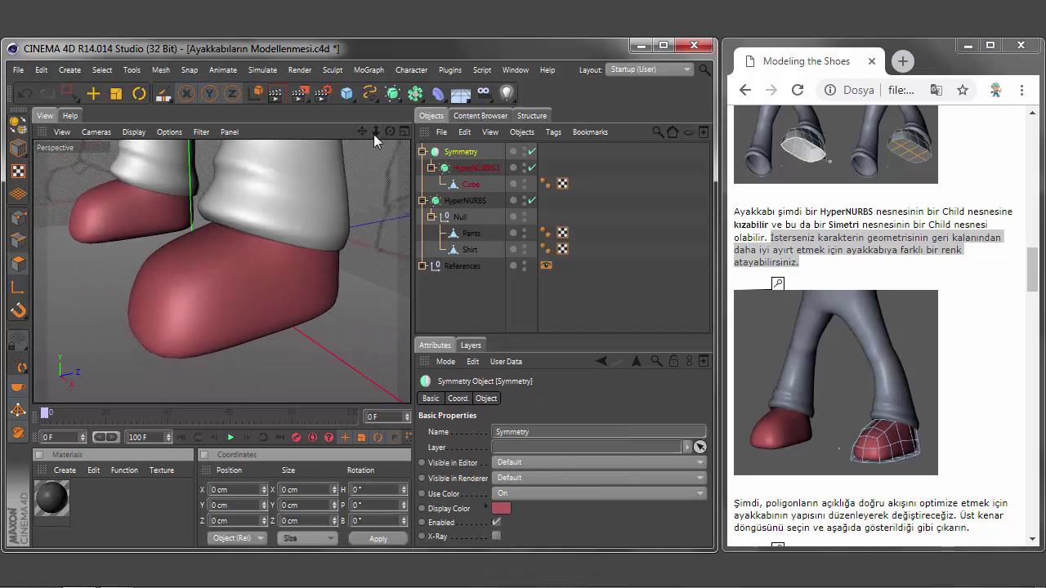
{"action": "left_click", "coordinate": [469, 184]}
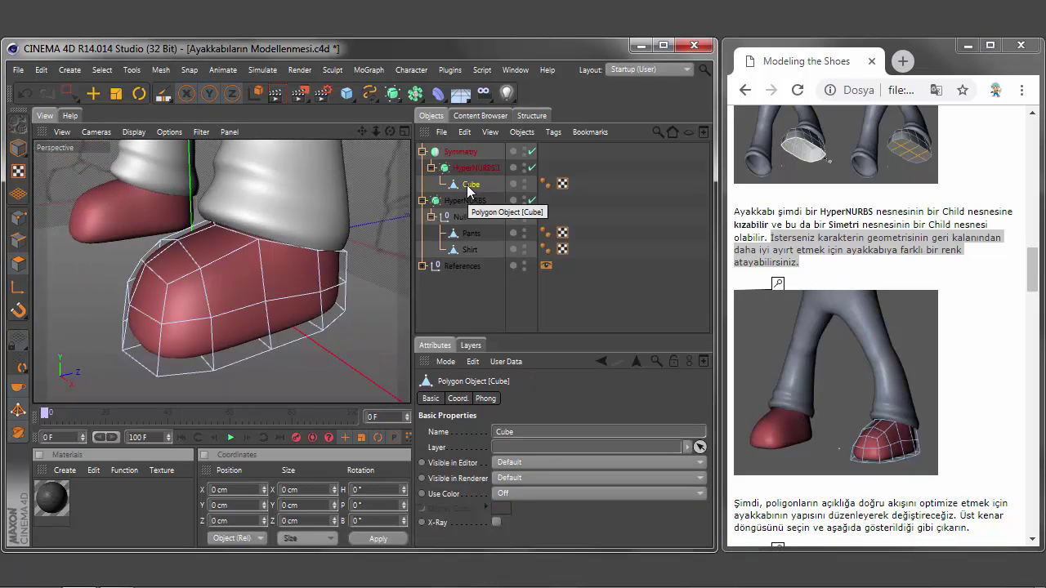
{"action": "mouse_move", "coordinate": [389, 132]}
{"action": "left_mouse_down"}
{"action": "mouse_move", "coordinate": [221, 271]}
{"action": "mouse_move", "coordinate": [246, 271]}
{"action": "left_mouse_up"}
{"action": "left_click", "coordinate": [1032, 276]}
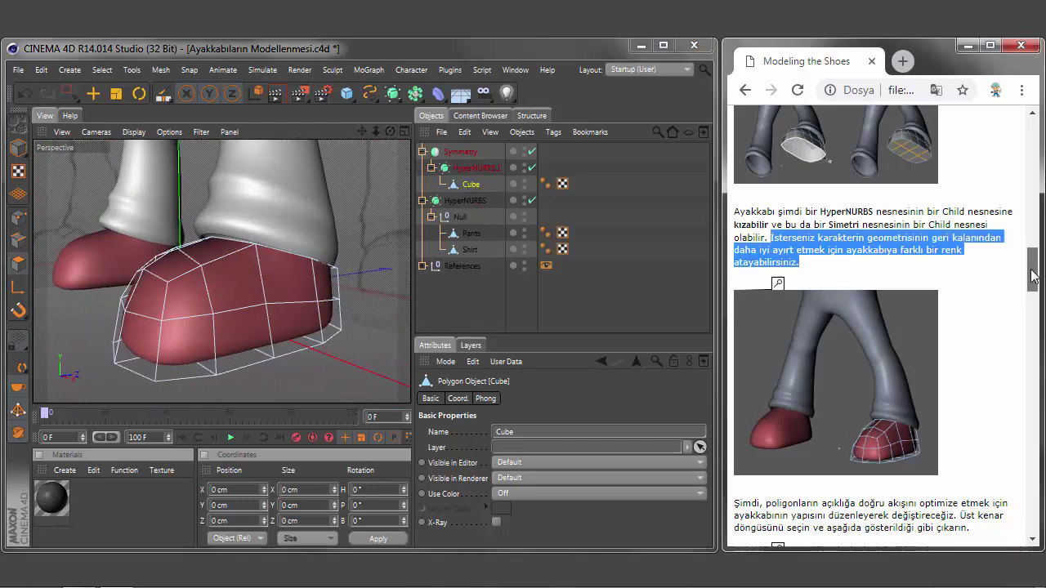
{"action": "left_click_drag", "start_coordinate": [1032, 276], "coordinate": [1031, 296]}
{"action": "left_click_drag", "start_coordinate": [761, 290], "coordinate": [737, 301]}
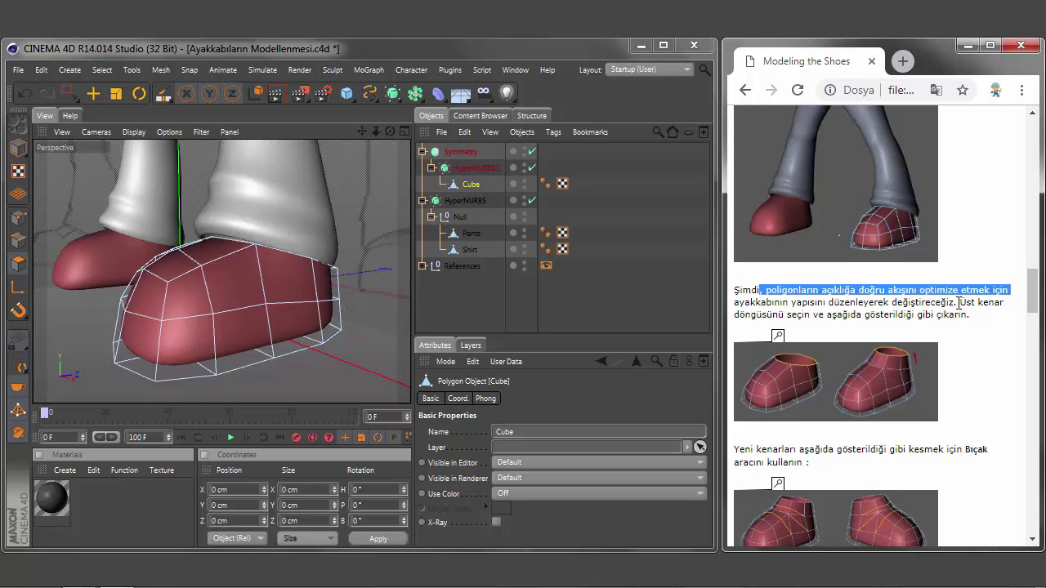
{"action": "left_click_drag", "start_coordinate": [762, 290], "coordinate": [971, 318]}
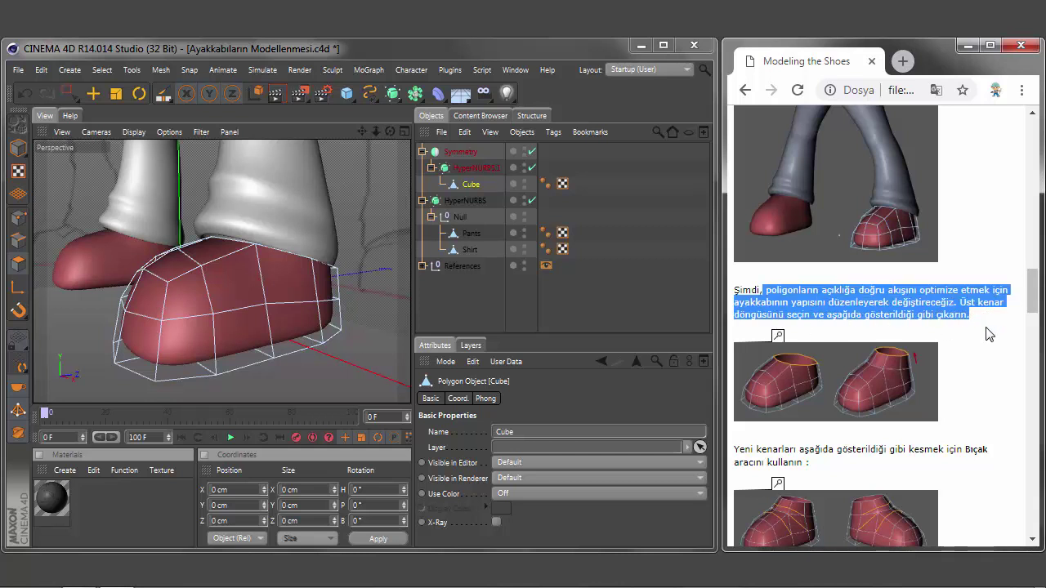
{"action": "left_click", "coordinate": [936, 90]}
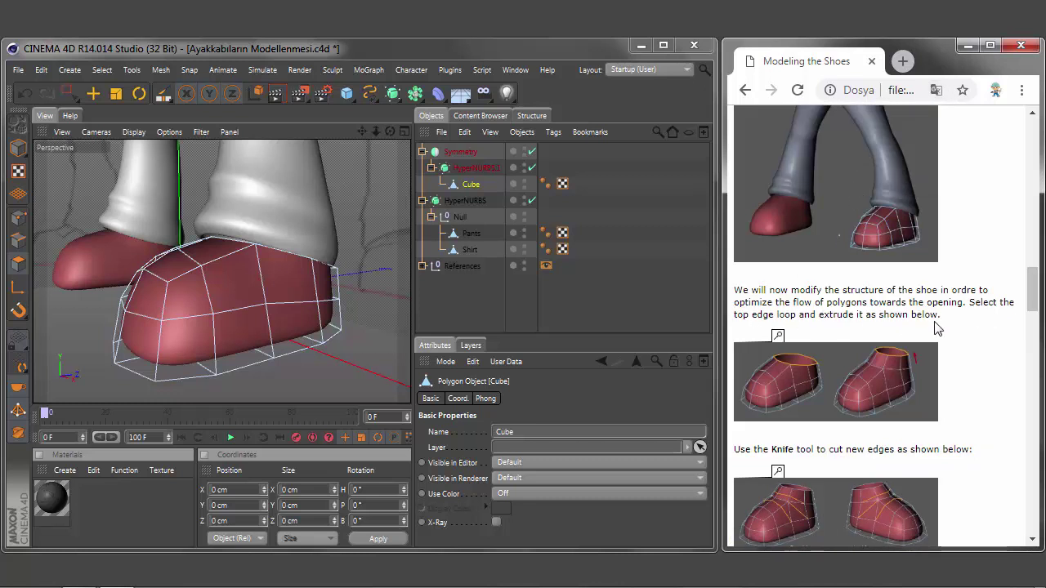
- Disable smoothing on the character's body and view the tutorial's rim step in Turkish
{"action": "left_click", "coordinate": [531, 200]}
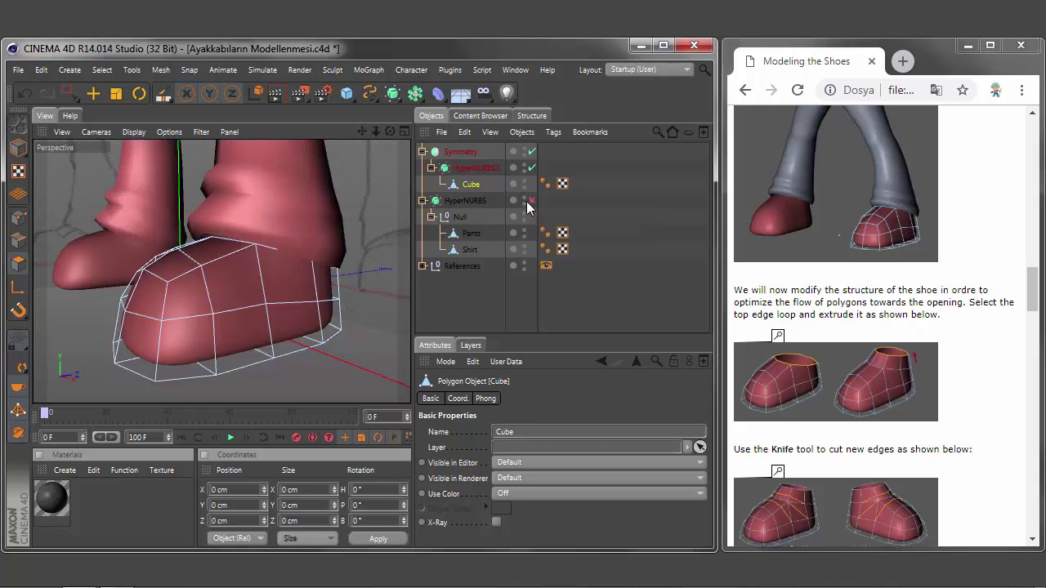
{"action": "left_click_drag", "start_coordinate": [390, 131], "coordinate": [221, 270]}
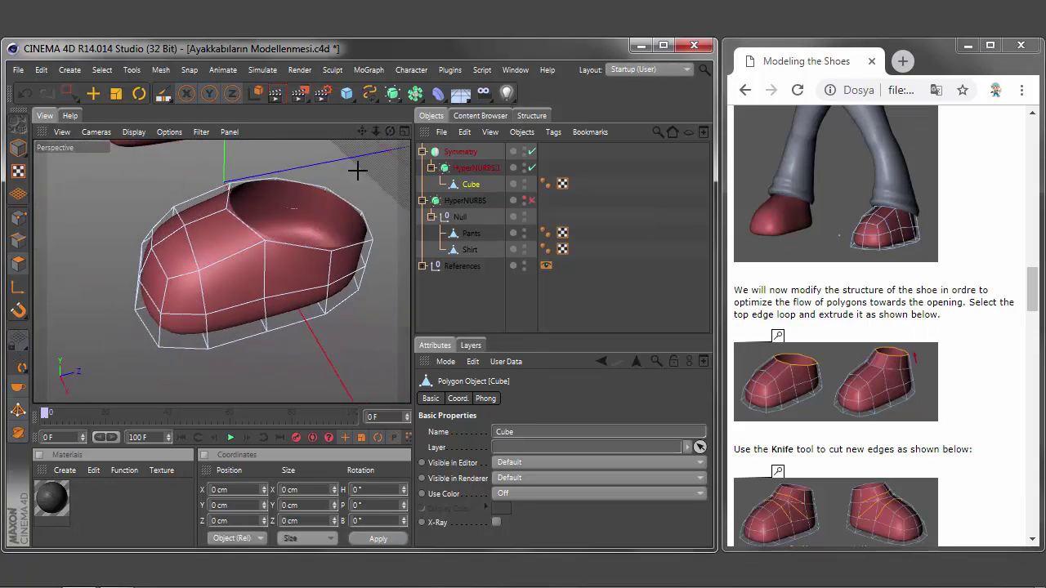
{"action": "left_click", "coordinate": [936, 90]}
{"action": "left_click", "coordinate": [856, 186]}
{"action": "scroll", "coordinate": [860, 316], "scroll_direction": "down", "scroll_amount": 2}
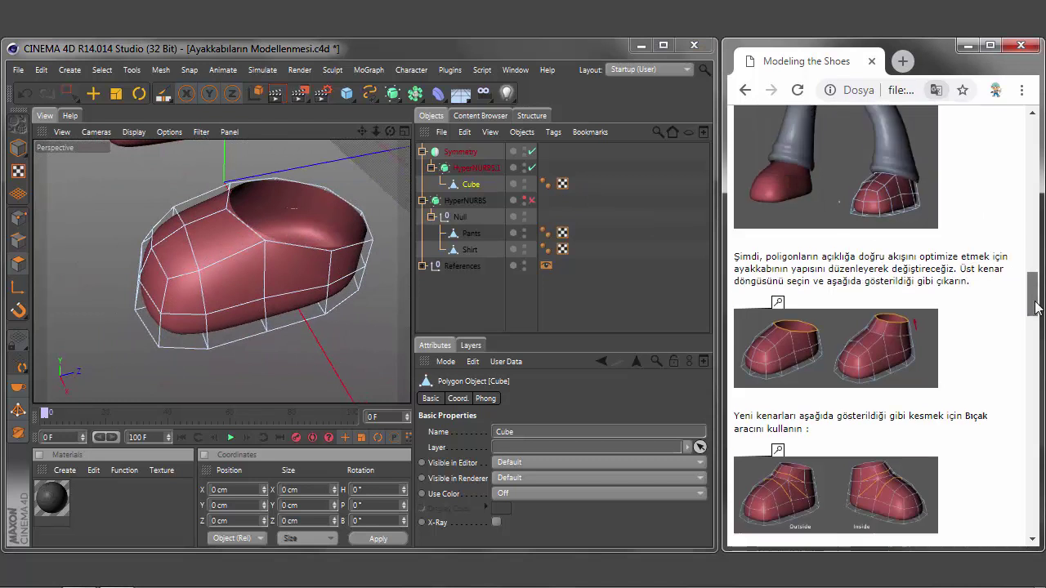
{"action": "left_click", "coordinate": [778, 245]}
{"action": "left_click_drag", "start_coordinate": [737, 199], "coordinate": [991, 232]}
{"action": "scroll", "coordinate": [948, 392], "scroll_direction": "right", "scroll_amount": 1}
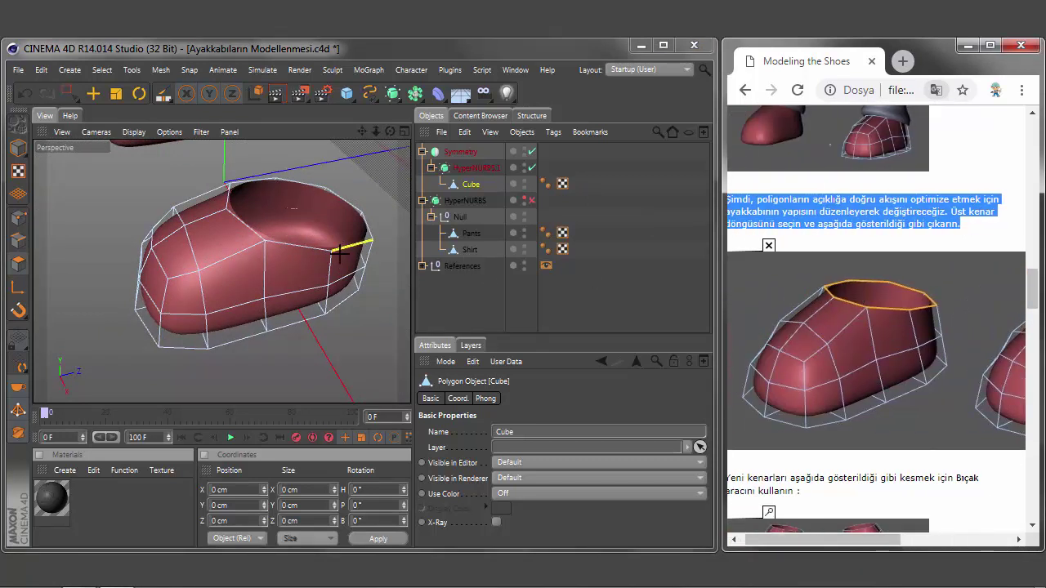
- Activate Loop Selection (U~L) and disable the shoe's HyperNURBS to show its low-poly cage
{"action": "left_click", "coordinate": [354, 325]}
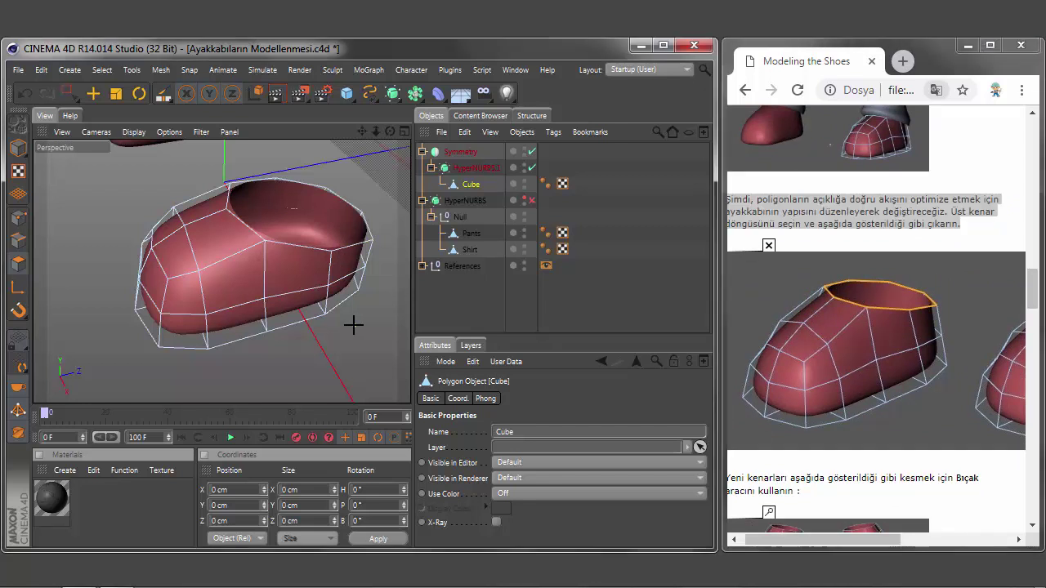
{"action": "key", "text": "u"}
{"action": "key", "text": "l"}
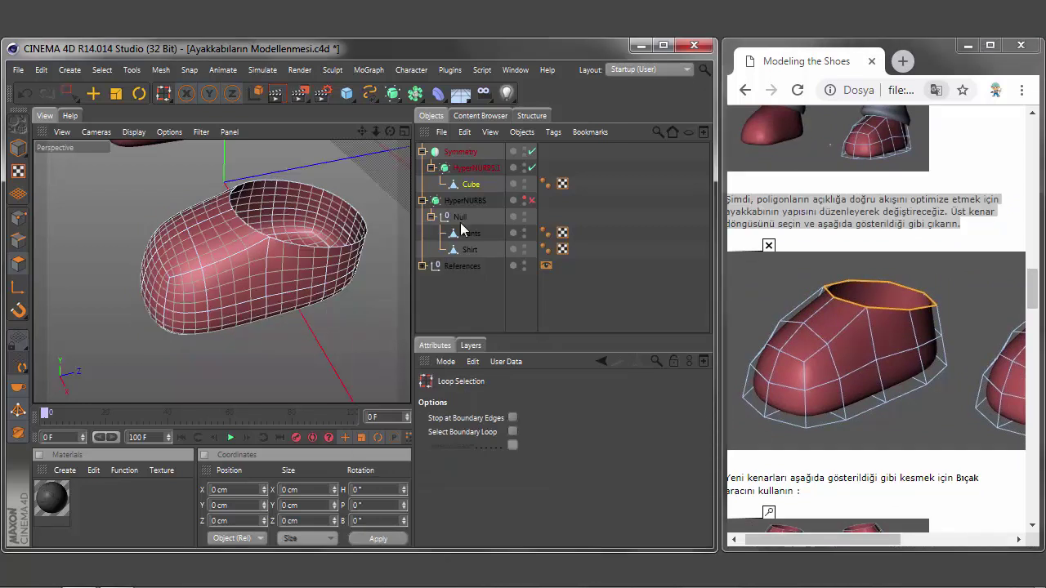
{"action": "left_click", "coordinate": [532, 167]}
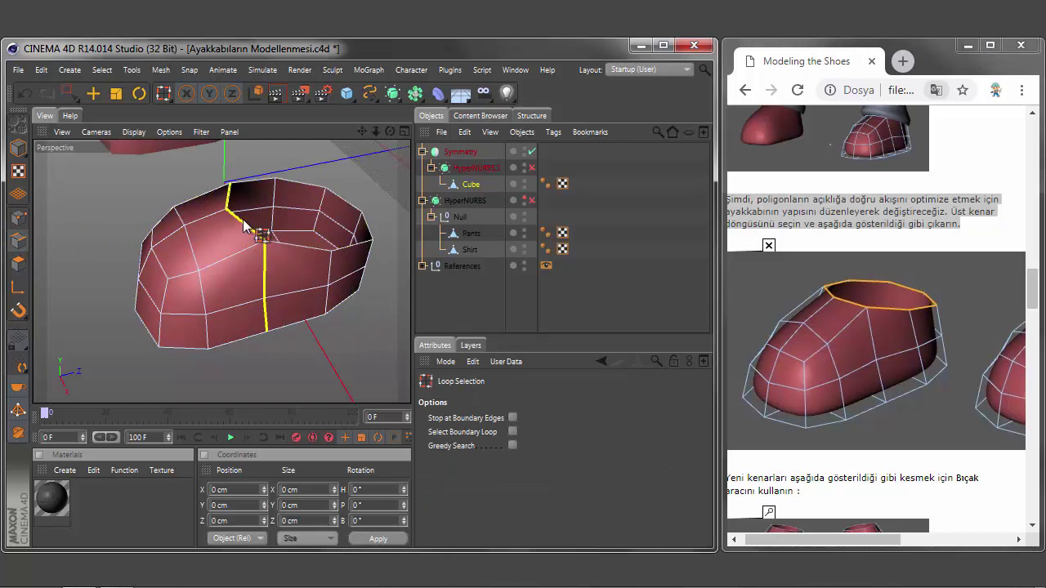
{"action": "left_click", "coordinate": [512, 418]}
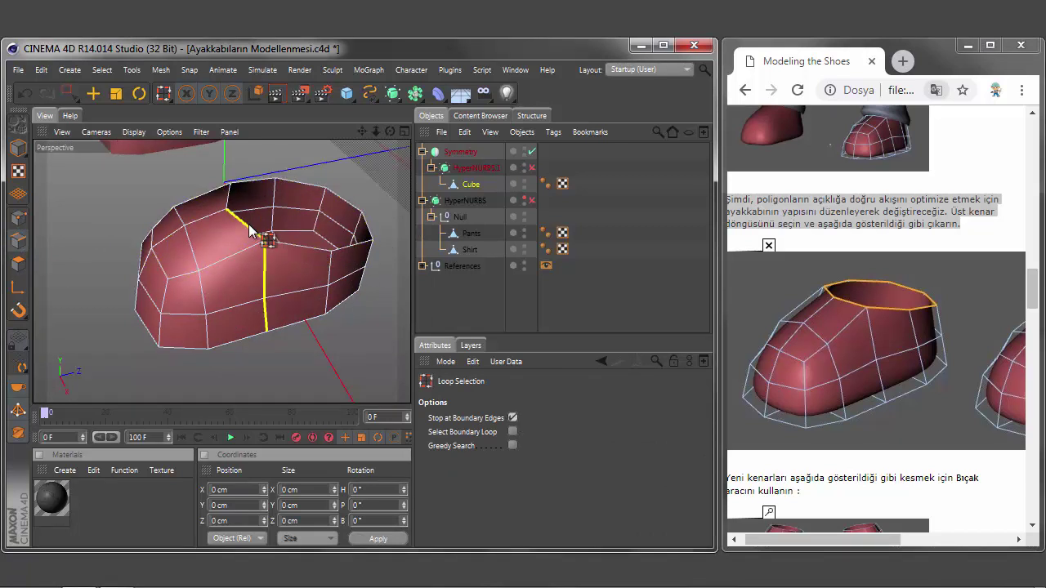
{"action": "left_click", "coordinate": [512, 418]}
{"action": "left_click", "coordinate": [512, 445]}
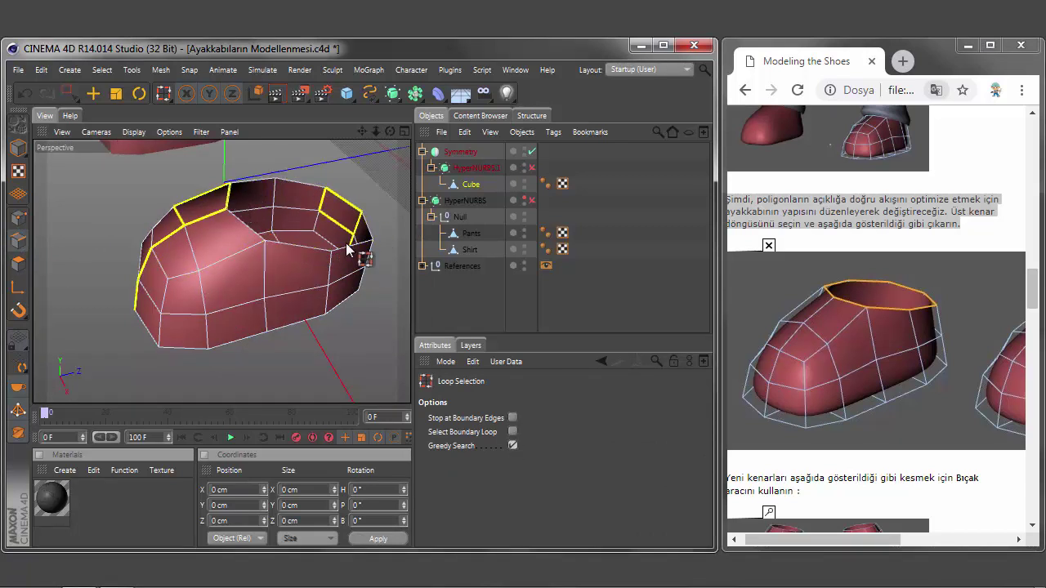
{"action": "left_click", "coordinate": [512, 446]}
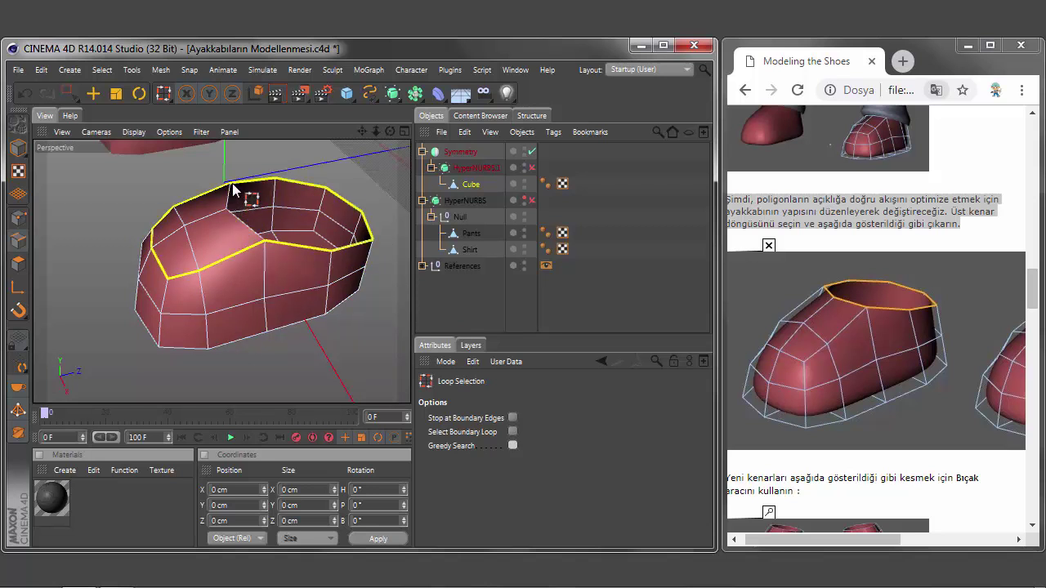
- Select the edge loop around the shoe's top rim and switch to the Move tool
{"action": "left_click", "coordinate": [350, 209]}
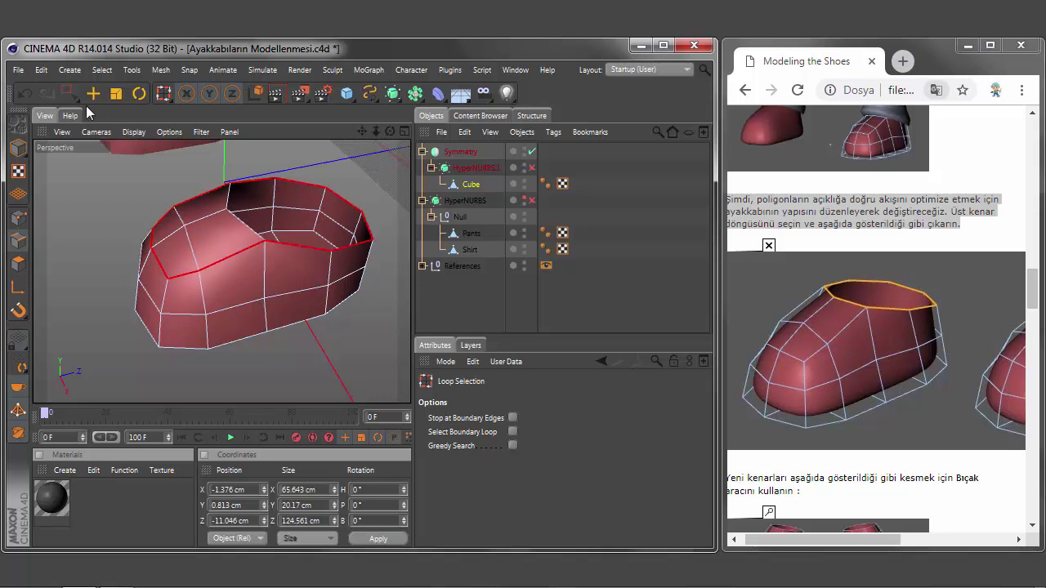
{"action": "key", "text": "e"}
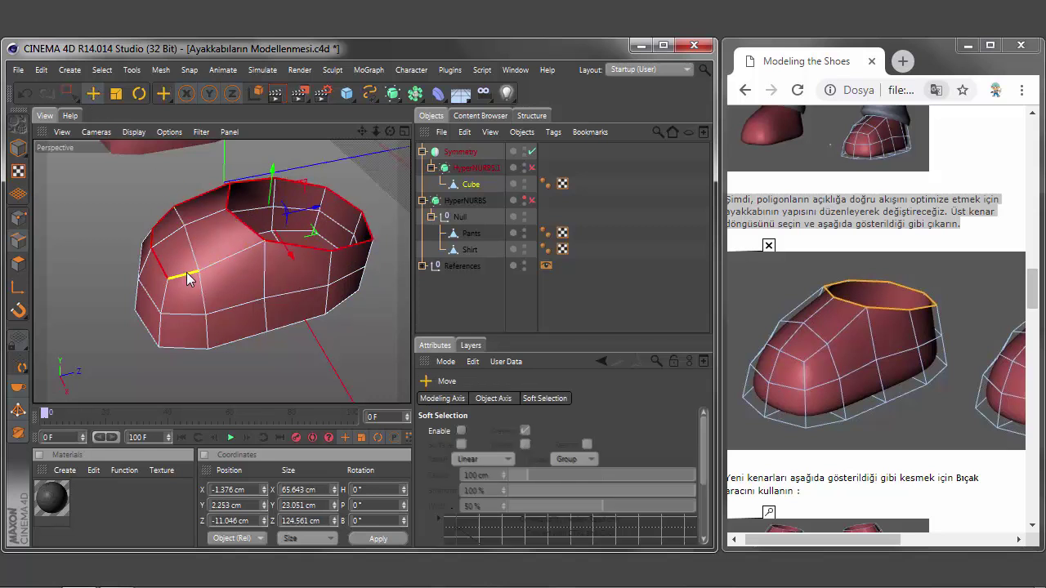
{"action": "left_click_drag", "start_coordinate": [389, 131], "coordinate": [222, 270]}
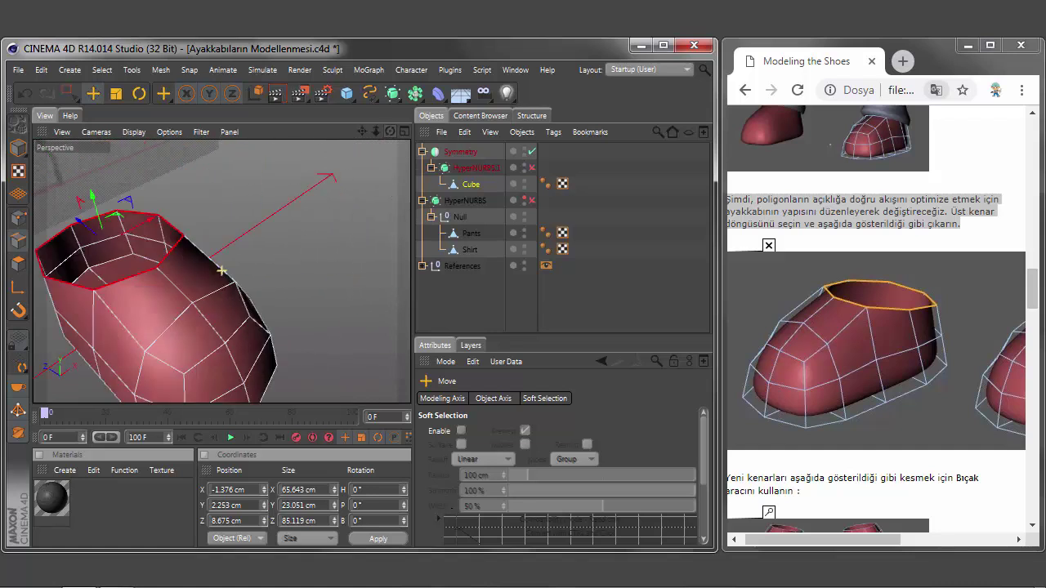
{"action": "mouse_move", "coordinate": [390, 132]}
{"action": "left_mouse_down"}
{"action": "mouse_move", "coordinate": [376, 163]}
{"action": "mouse_move", "coordinate": [384, 156]}
{"action": "mouse_move", "coordinate": [372, 139]}
{"action": "left_mouse_up"}
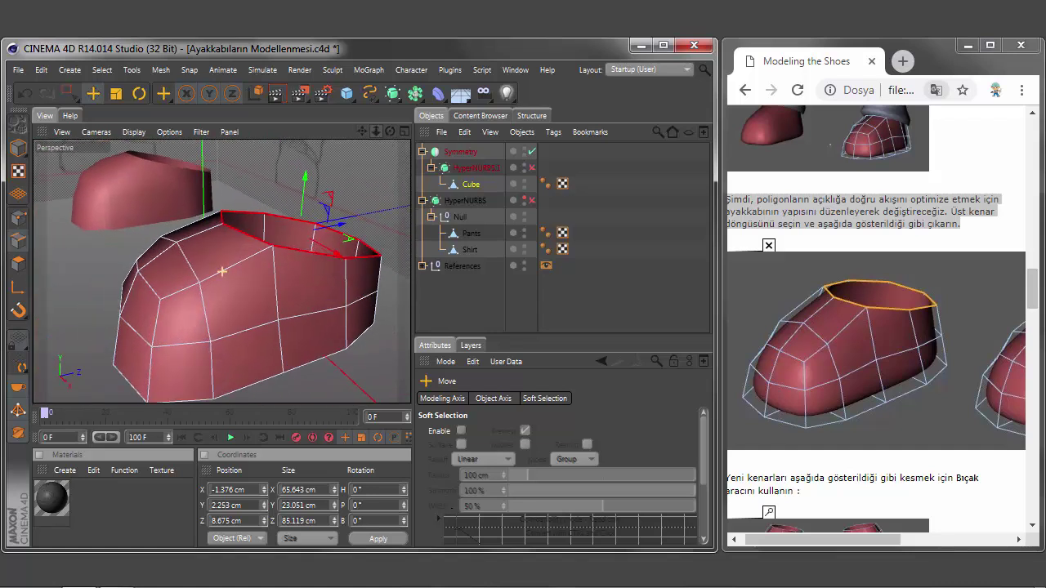
{"action": "mouse_move", "coordinate": [845, 540]}
{"action": "left_mouse_down"}
{"action": "mouse_move", "coordinate": [955, 540]}
{"action": "mouse_move", "coordinate": [939, 548]}
{"action": "left_mouse_up"}
- Extrude the top rim straight upward with Edge Angle 0° and a 25.1 cm offset
{"action": "right_click", "coordinate": [357, 196]}
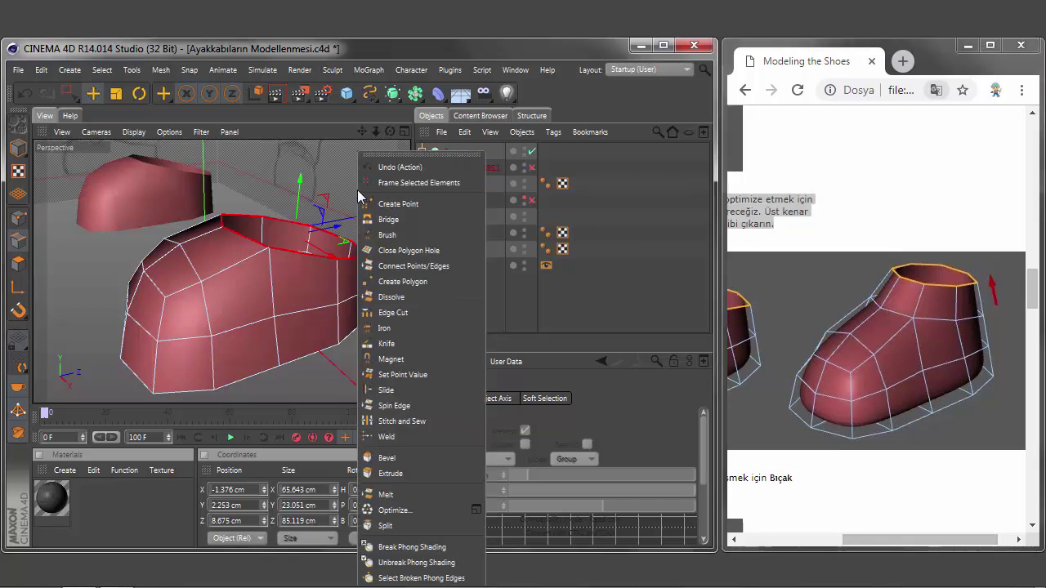
{"action": "left_click", "coordinate": [391, 474]}
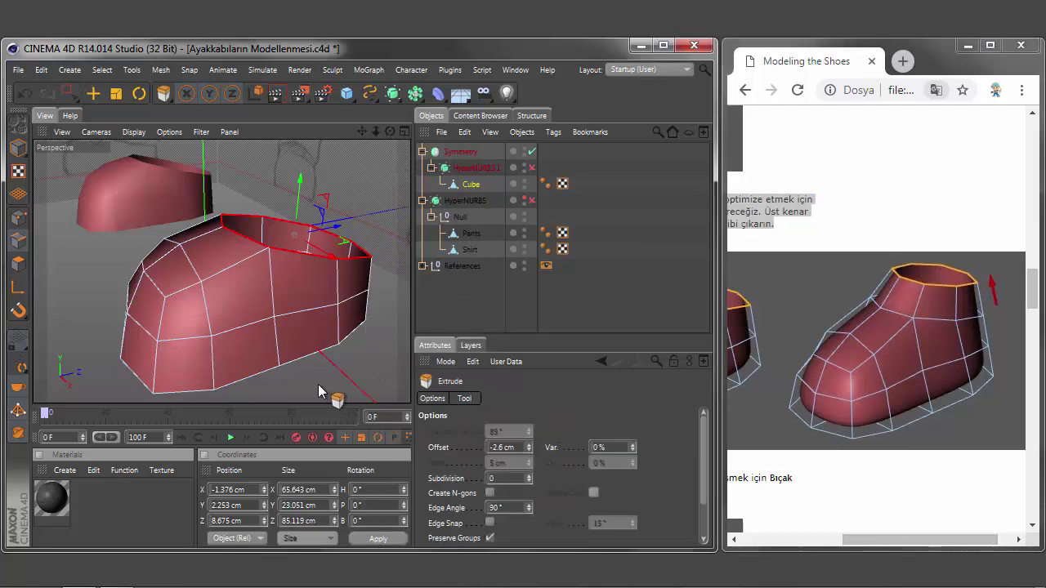
{"action": "left_click_drag", "start_coordinate": [317, 384], "coordinate": [368, 384]}
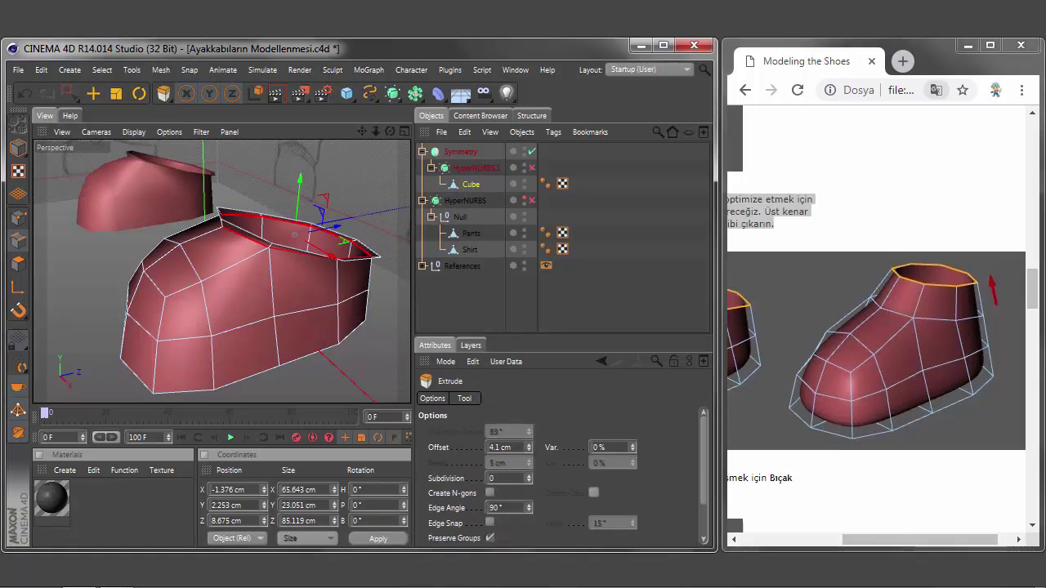
{"action": "left_click_drag", "start_coordinate": [294, 235], "coordinate": [297, 232]}
{"action": "key", "text": "ctrl+z"}
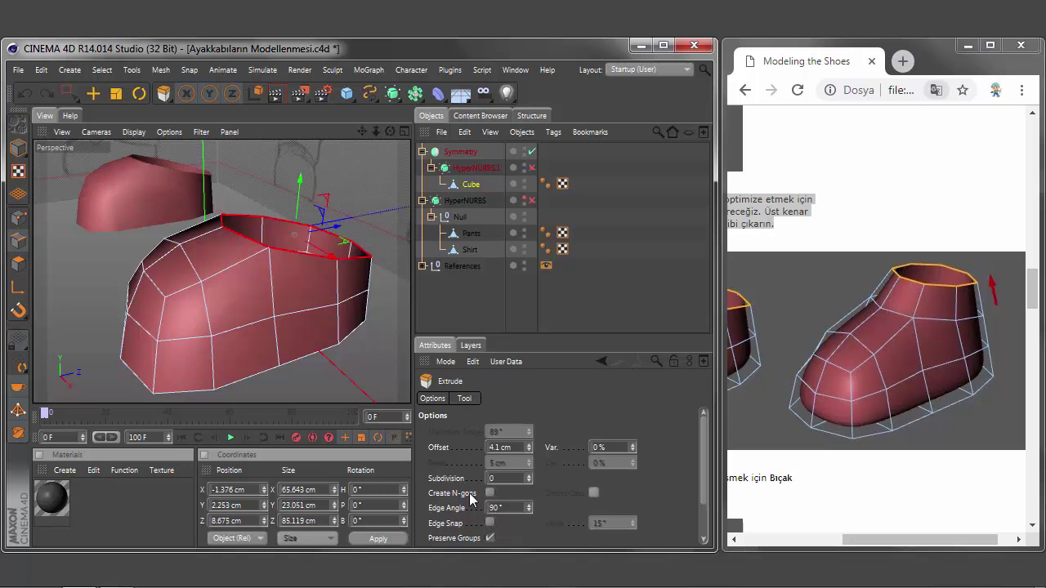
{"action": "left_click_drag", "start_coordinate": [351, 384], "coordinate": [441, 384]}
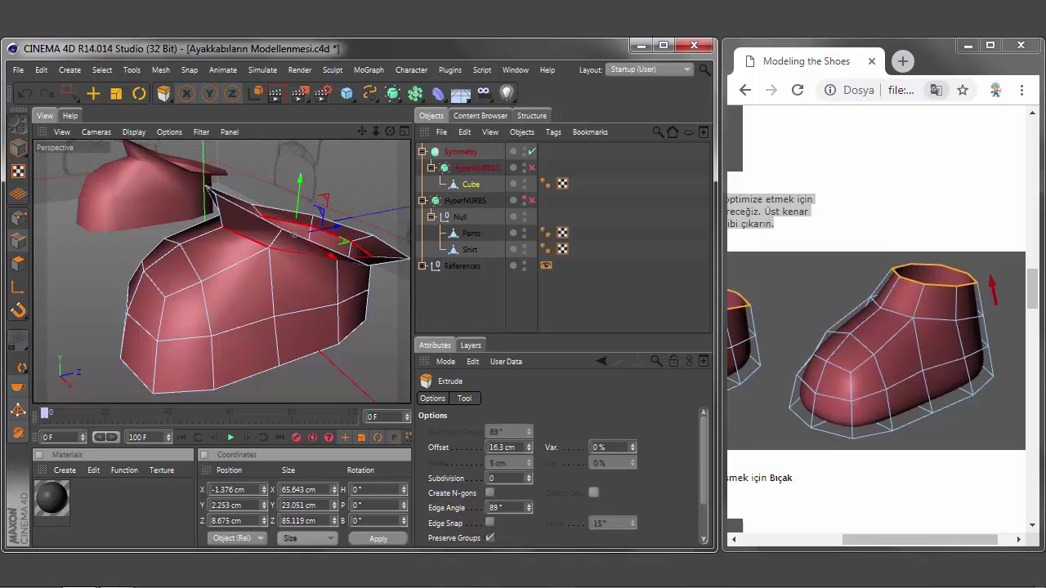
{"action": "key", "text": "ctrl+z"}
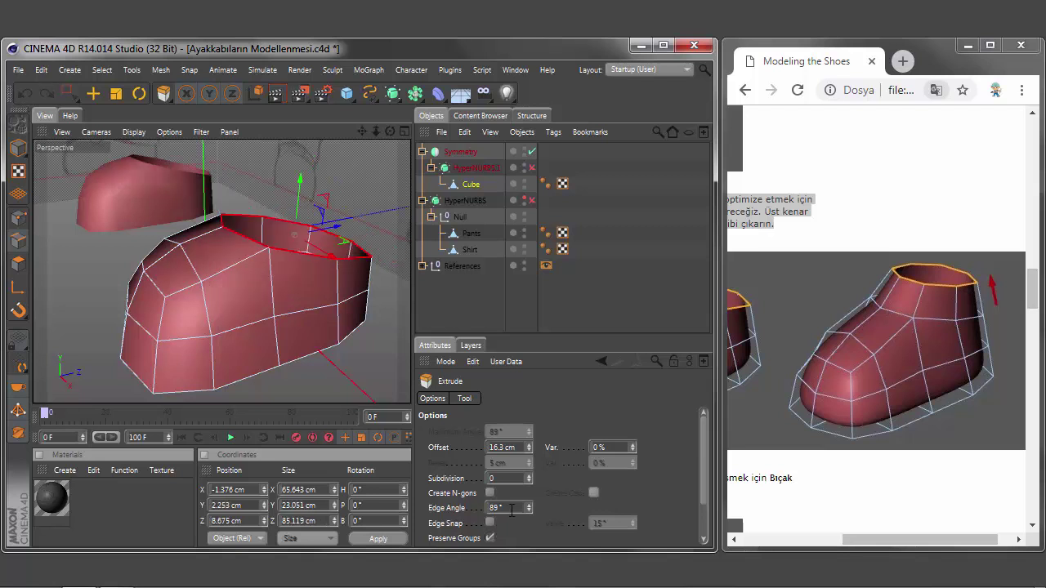
{"action": "type", "text": "0"}
{"action": "key", "text": "Return"}
{"action": "mouse_move", "coordinate": [352, 384]}
{"action": "left_mouse_down"}
{"action": "mouse_move", "coordinate": [425, 384]}
{"action": "mouse_move", "coordinate": [246, 384]}
{"action": "mouse_move", "coordinate": [393, 384]}
{"action": "left_mouse_up"}
{"action": "left_click_drag", "start_coordinate": [327, 327], "coordinate": [147, 245], "text": "alt"}
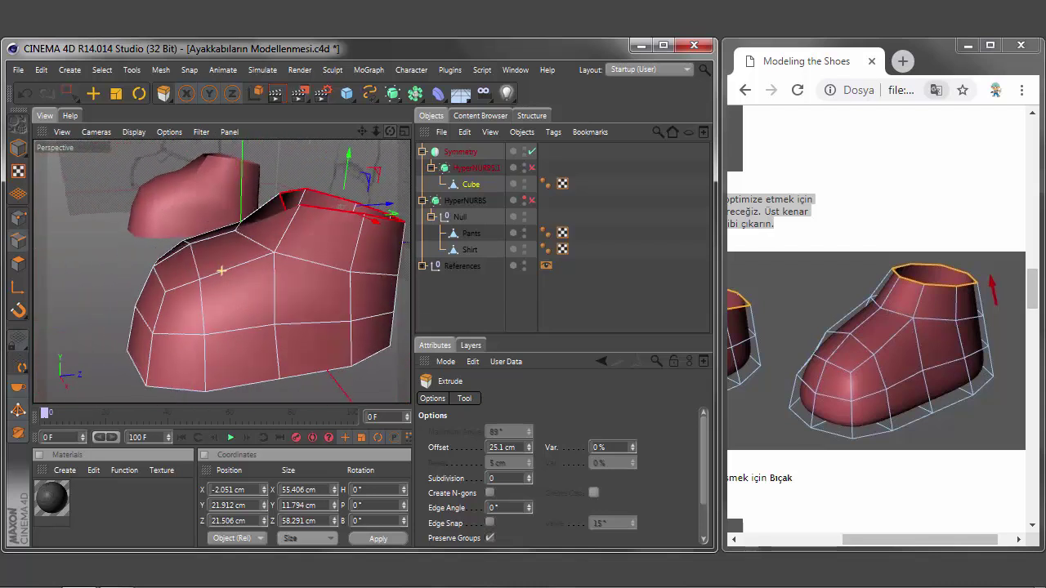
- In Points mode, raise one collar point about 8 cm, then lower it slightly
{"action": "left_click", "coordinate": [18, 217]}
{"action": "mouse_move", "coordinate": [243, 158]}
{"action": "left_mouse_down"}
{"action": "mouse_move", "coordinate": [243, 206]}
{"action": "mouse_move", "coordinate": [221, 271]}
{"action": "left_mouse_up"}
{"action": "scroll", "coordinate": [243, 196], "scroll_direction": "up", "scroll_amount": 3}
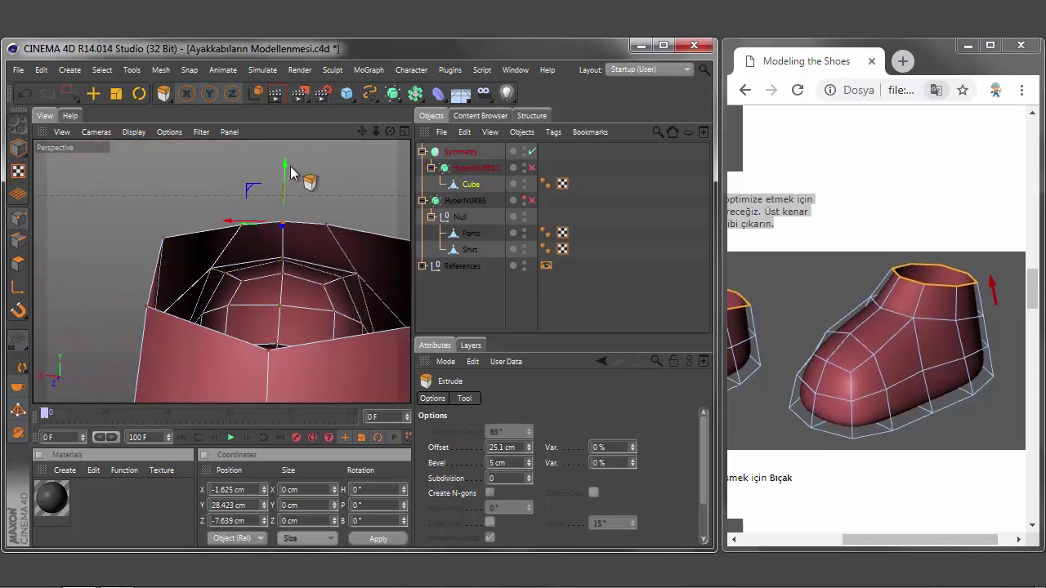
{"action": "left_click_drag", "start_coordinate": [285, 164], "coordinate": [269, 212]}
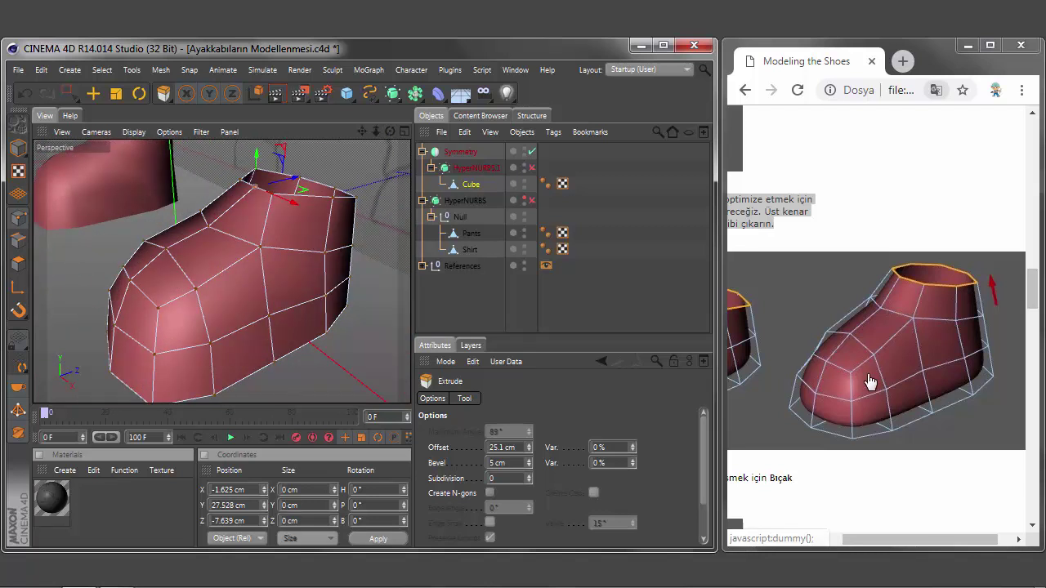
- Following the Outside example image, cut a first Knife edge across the shoe's top
{"action": "left_click", "coordinate": [838, 331]}
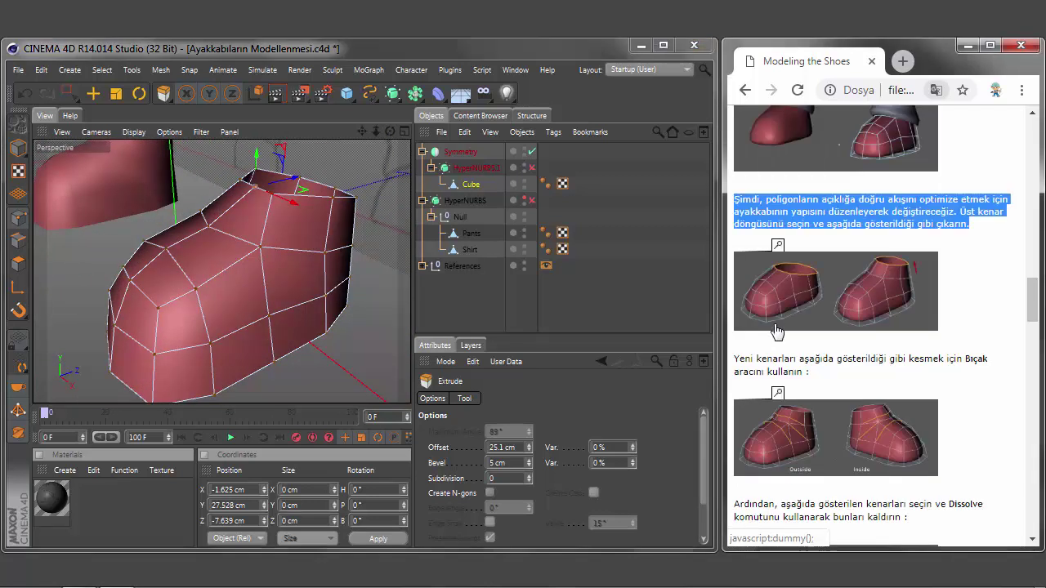
{"action": "scroll", "coordinate": [899, 327], "scroll_direction": "down", "scroll_amount": 3}
{"action": "left_click", "coordinate": [836, 285]}
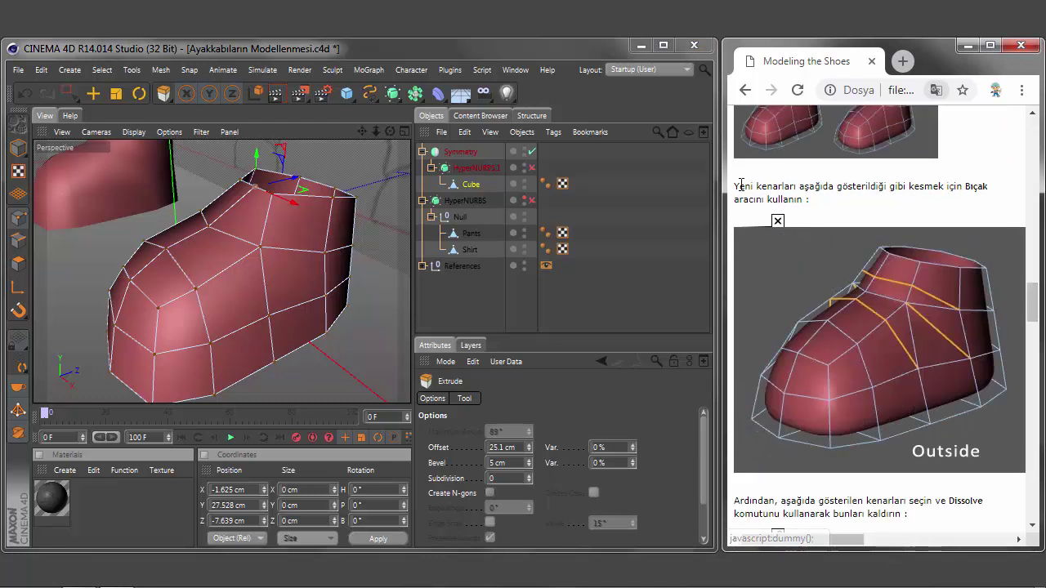
{"action": "left_click_drag", "start_coordinate": [741, 185], "coordinate": [987, 200]}
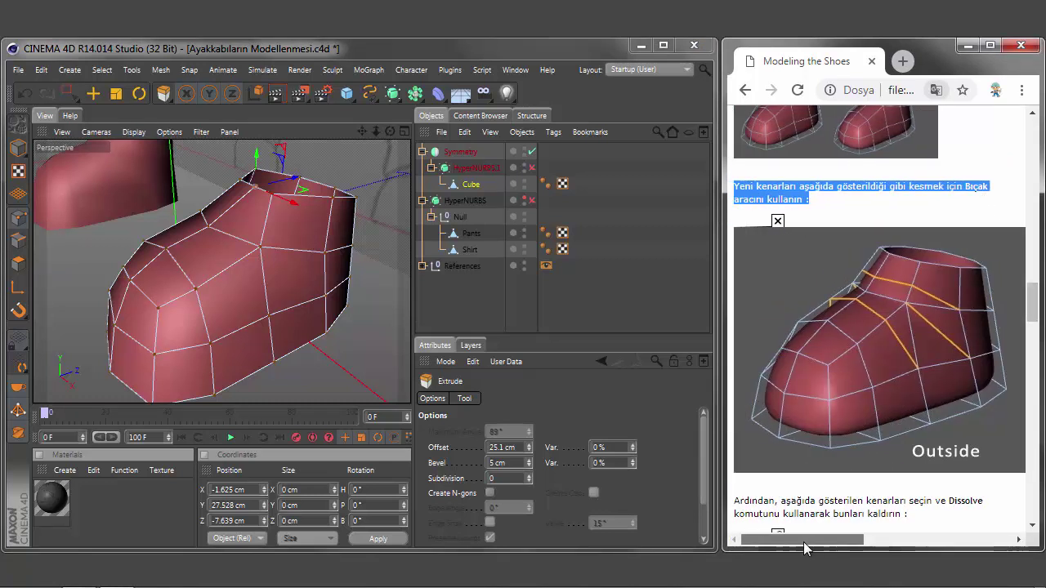
{"action": "left_click", "coordinate": [473, 186]}
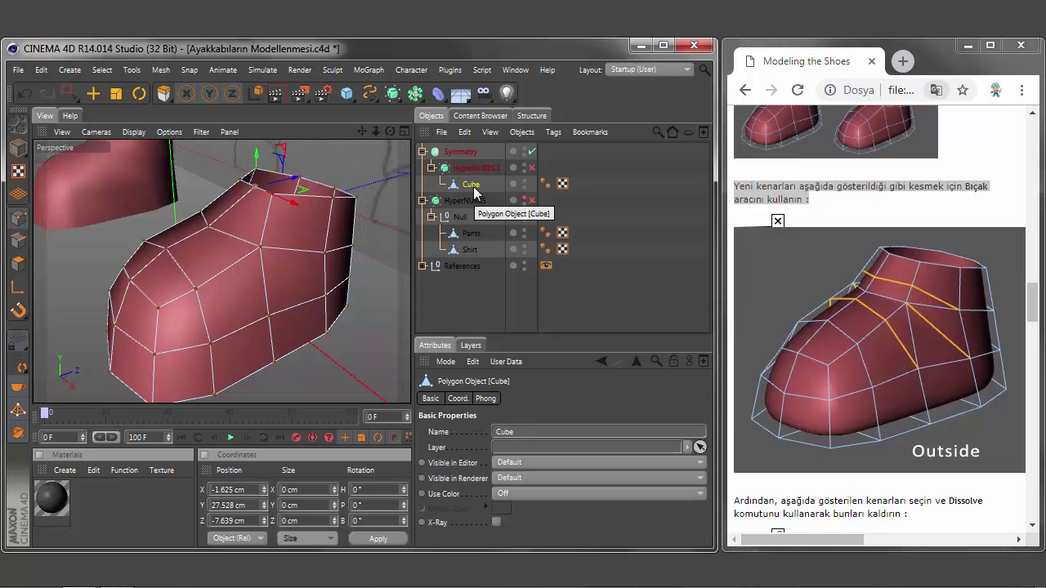
{"action": "right_click", "coordinate": [374, 269]}
{"action": "left_click", "coordinate": [409, 345]}
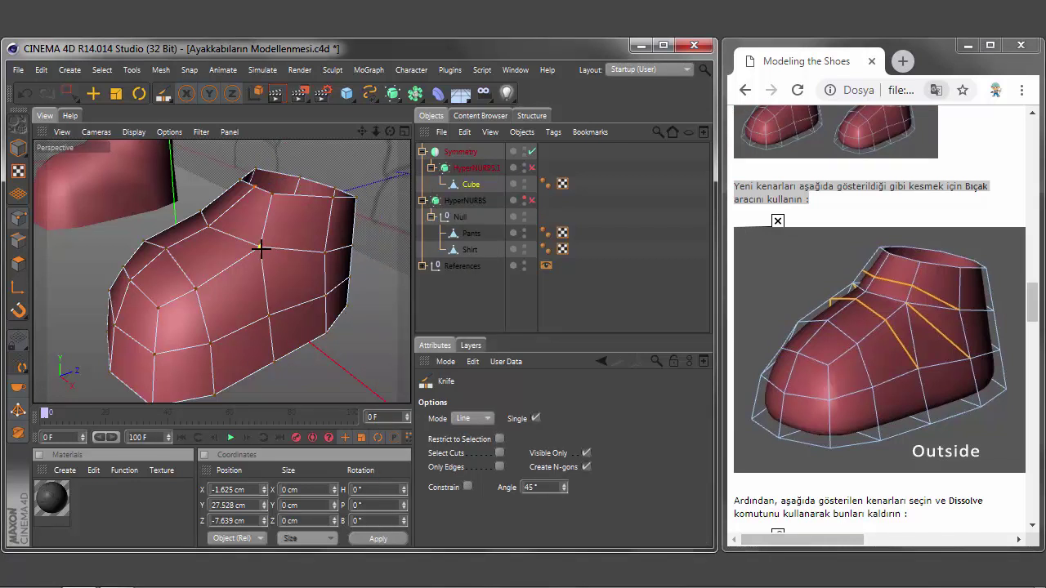
{"action": "left_click_drag", "start_coordinate": [260, 247], "coordinate": [325, 291]}
{"action": "mouse_move", "coordinate": [324, 253]}
{"action": "left_mouse_down"}
{"action": "mouse_move", "coordinate": [220, 220]}
{"action": "mouse_move", "coordinate": [221, 270]}
{"action": "left_mouse_up"}
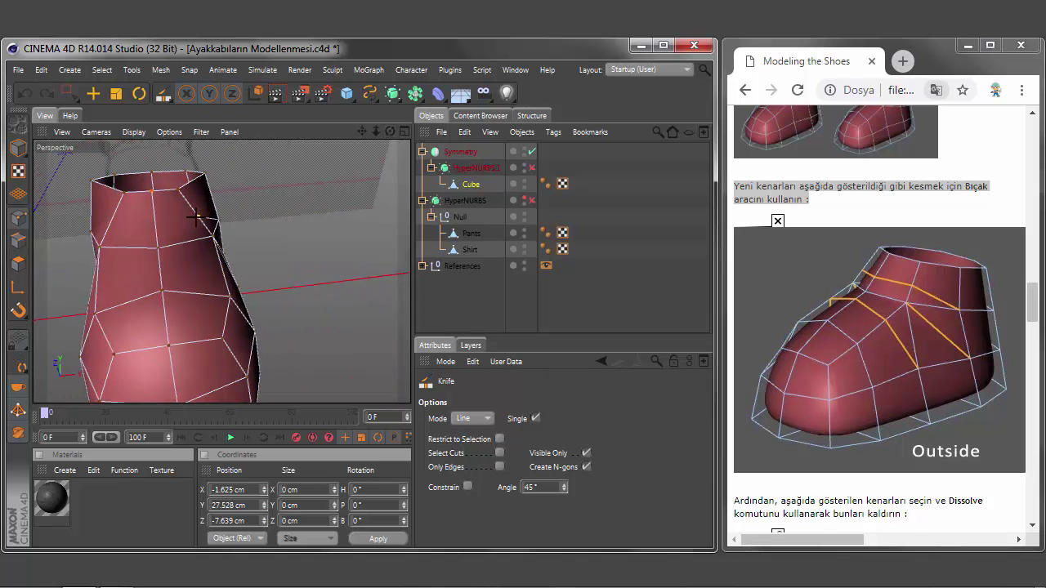
- Cut more knife edges near the opening and across the shoe's sides
{"action": "left_click_drag", "start_coordinate": [156, 230], "coordinate": [111, 222]}
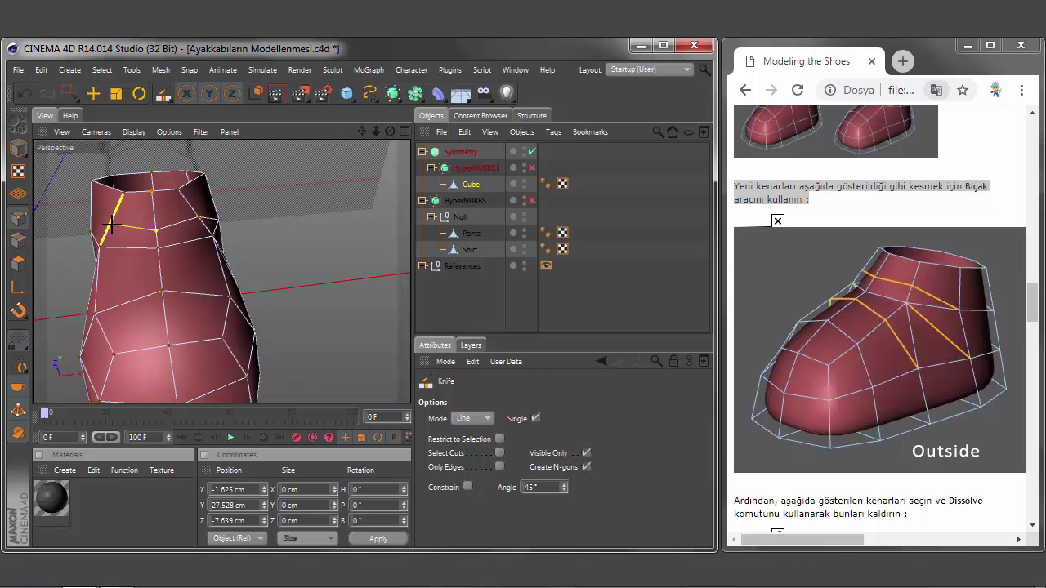
{"action": "scroll", "coordinate": [887, 466], "scroll_direction": "right", "scroll_amount": 3}
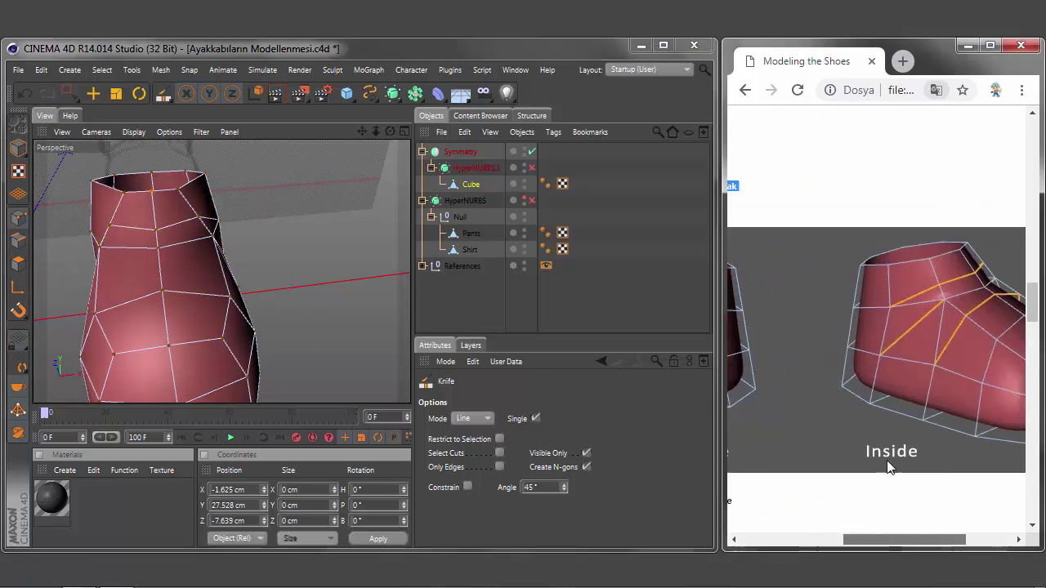
{"action": "left_click_drag", "start_coordinate": [269, 245], "coordinate": [118, 305], "text": "alt"}
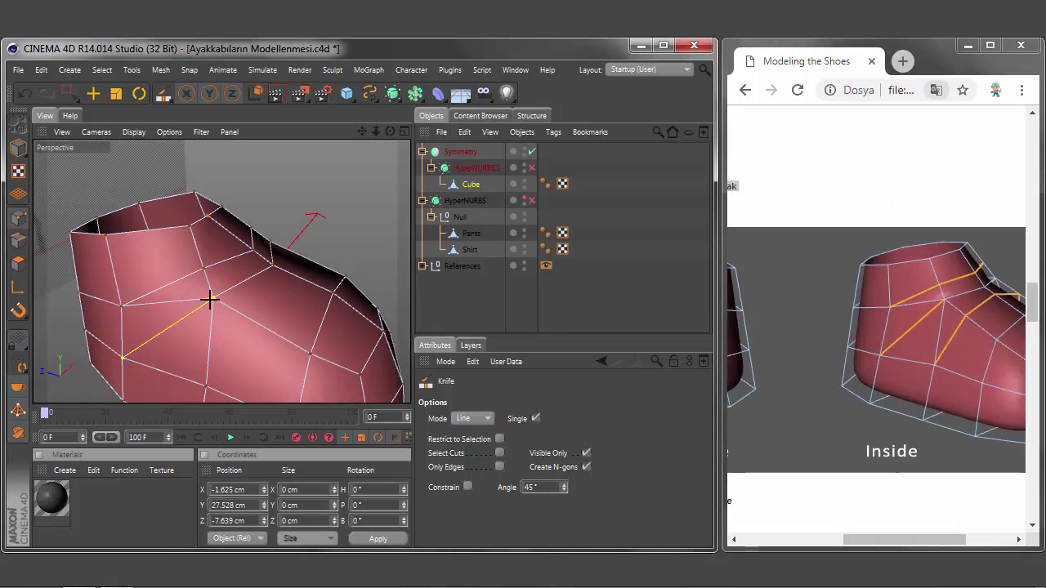
{"action": "left_click_drag", "start_coordinate": [210, 300], "coordinate": [212, 298]}
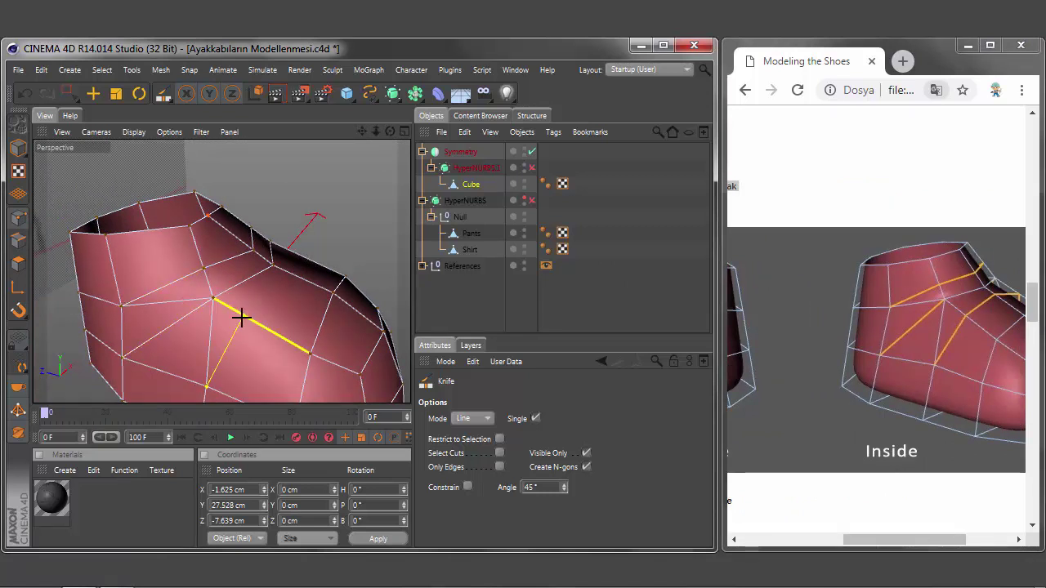
{"action": "left_click_drag", "start_coordinate": [241, 318], "coordinate": [284, 274]}
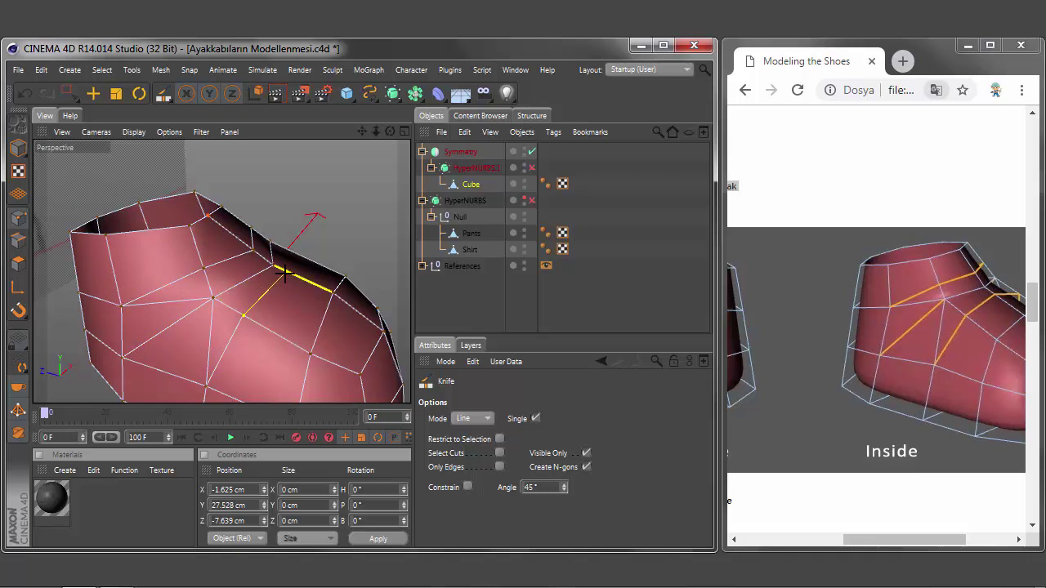
{"action": "mouse_move", "coordinate": [362, 163]}
{"action": "left_mouse_down", "text": "alt"}
{"action": "mouse_move", "coordinate": [245, 327]}
{"action": "mouse_move", "coordinate": [331, 352]}
{"action": "left_mouse_up", "text": "alt"}
- Review the cuts, make one more on the lower shoe, and scroll the tutorial further
{"action": "left_click_drag", "start_coordinate": [389, 130], "coordinate": [381, 134]}
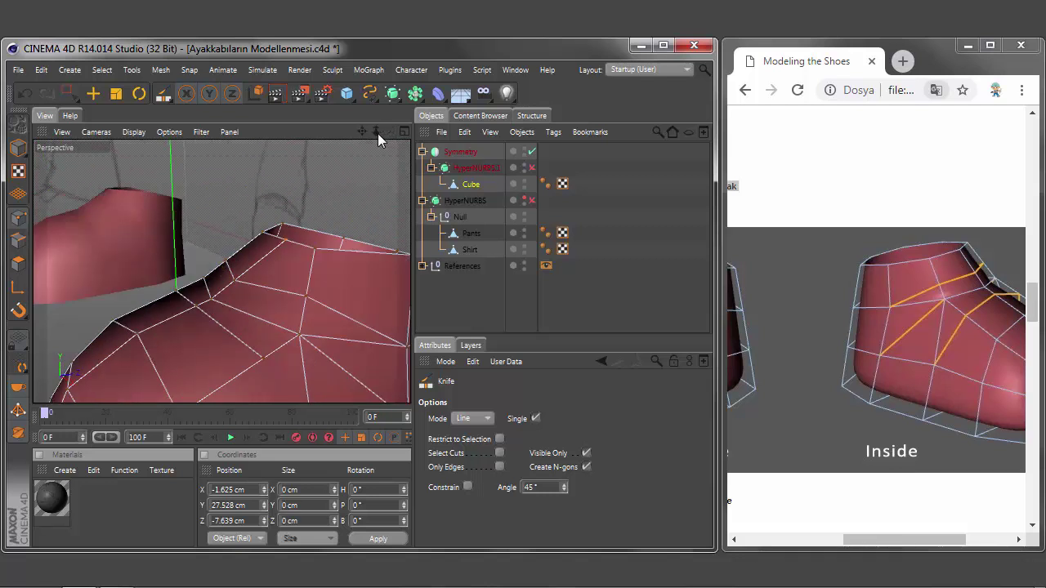
{"action": "left_click", "coordinate": [787, 539]}
{"action": "left_click_drag", "start_coordinate": [788, 545], "coordinate": [782, 545]}
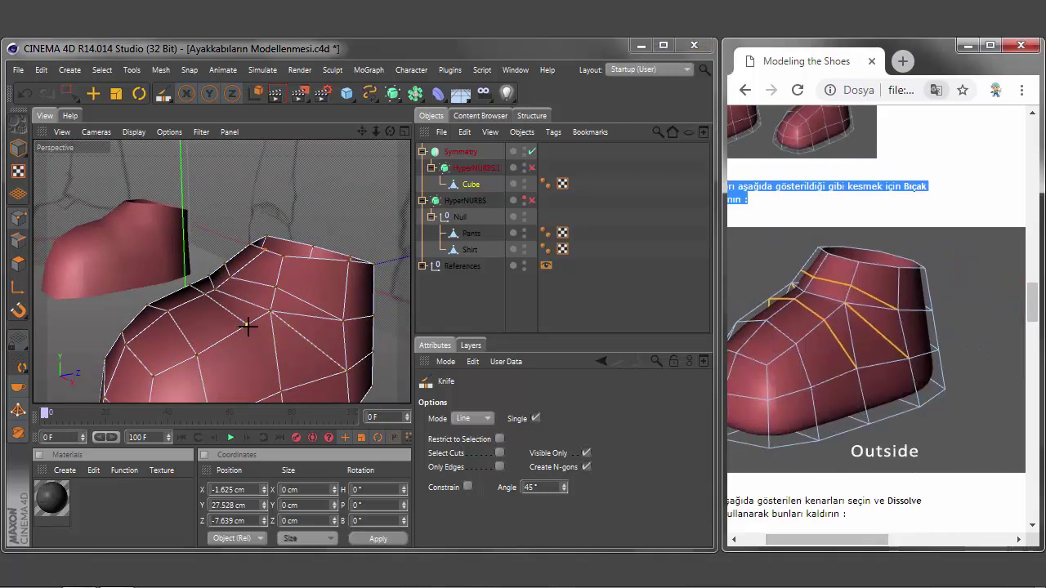
{"action": "left_click_drag", "start_coordinate": [248, 325], "coordinate": [281, 389]}
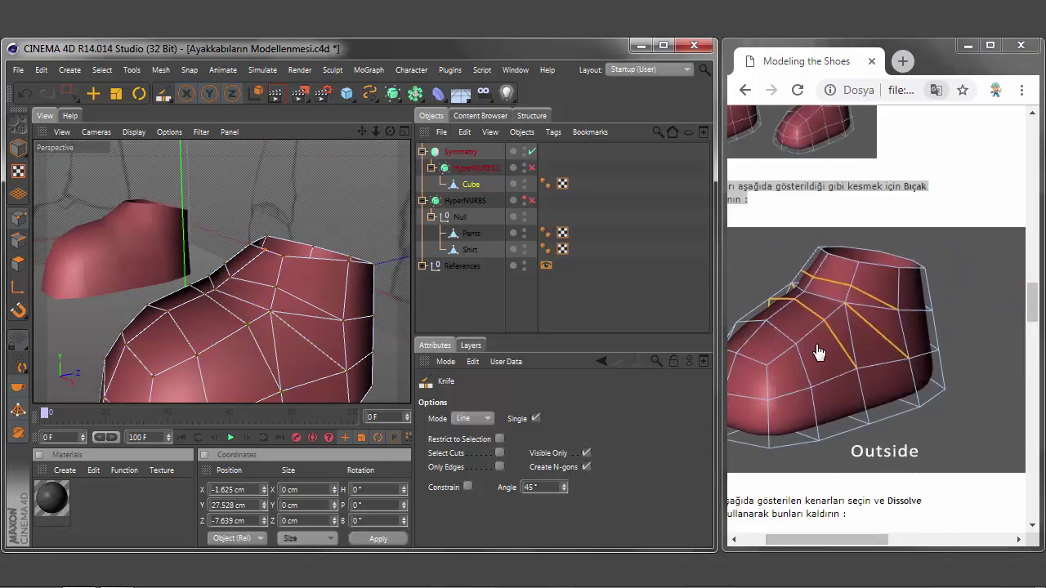
{"action": "scroll", "coordinate": [835, 343], "scroll_direction": "down", "scroll_amount": 3, "text": "ctrl"}
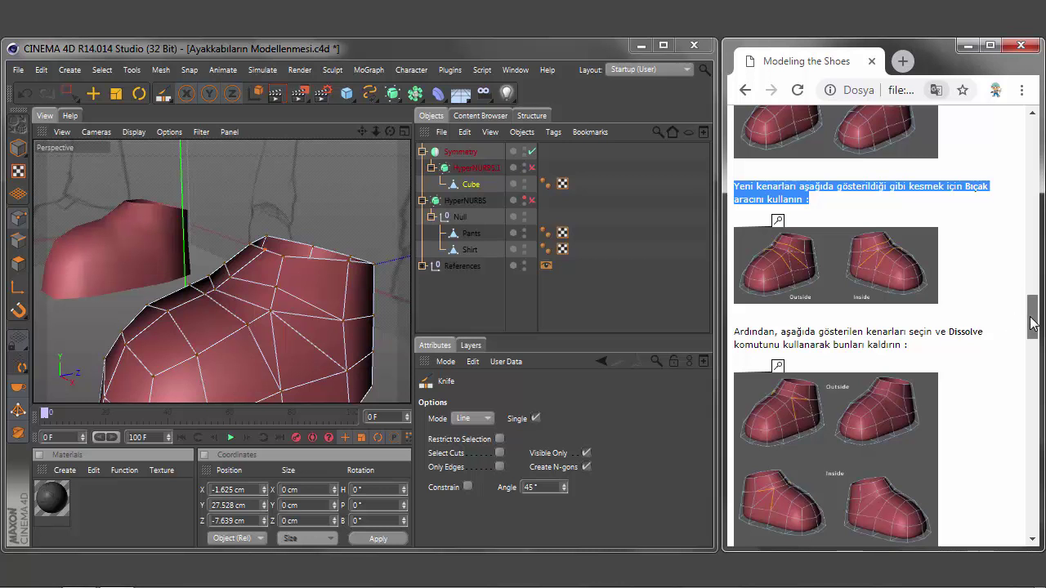
{"action": "scroll", "coordinate": [858, 327], "scroll_direction": "down", "scroll_amount": 2}
{"action": "mouse_move", "coordinate": [733, 224]}
{"action": "left_mouse_down"}
{"action": "mouse_move", "coordinate": [899, 254]}
{"action": "mouse_move", "coordinate": [902, 237]}
{"action": "left_mouse_up"}
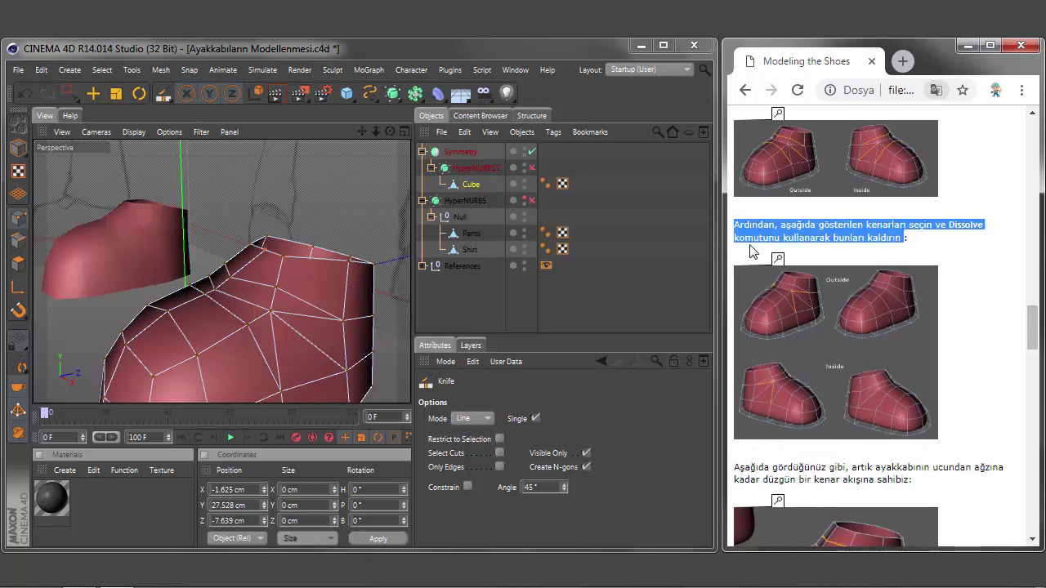
- In Edge mode, select an unwanted edge on the shoe's side to dissolve it
{"action": "left_click", "coordinate": [784, 327]}
{"action": "left_click", "coordinate": [335, 327]}
{"action": "key", "text": "e"}
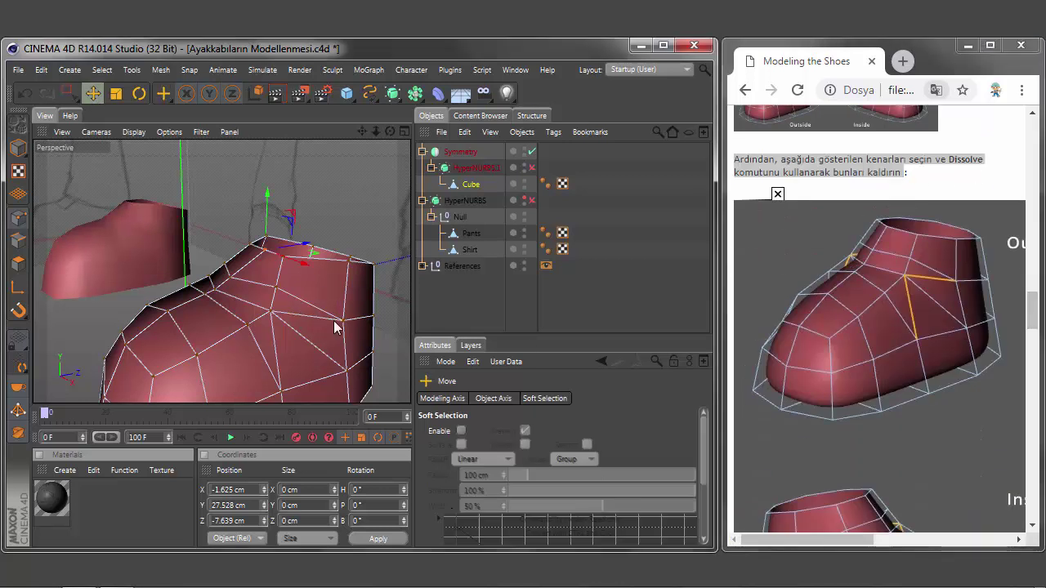
{"action": "left_click", "coordinate": [18, 240]}
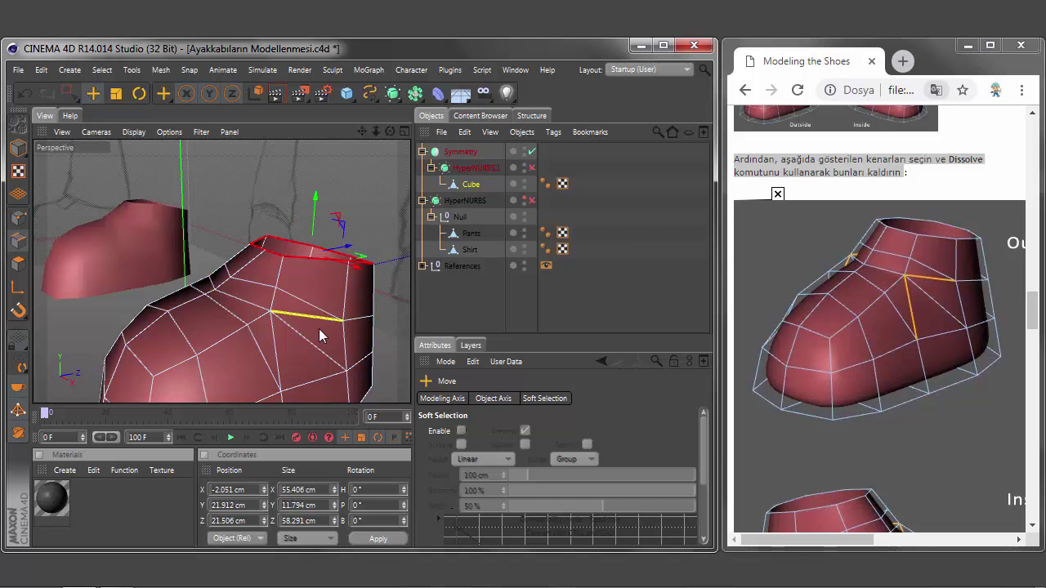
{"action": "left_click", "coordinate": [282, 344]}
{"action": "right_click", "coordinate": [282, 344]}
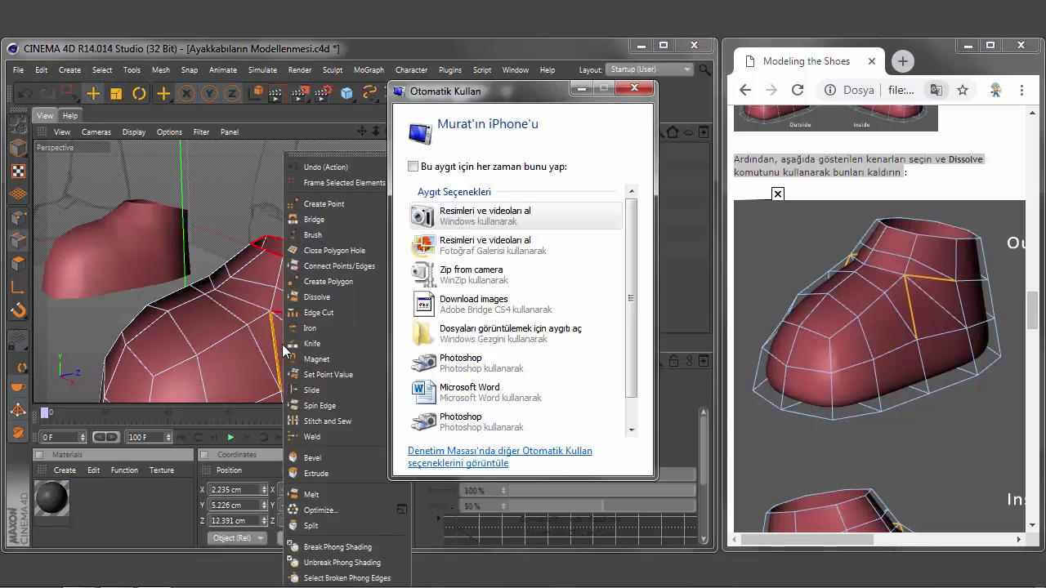
{"action": "left_click", "coordinate": [282, 344]}
{"action": "right_click", "coordinate": [282, 344]}
{"action": "key", "text": "Escape"}
{"action": "key", "text": "ctrl+z"}
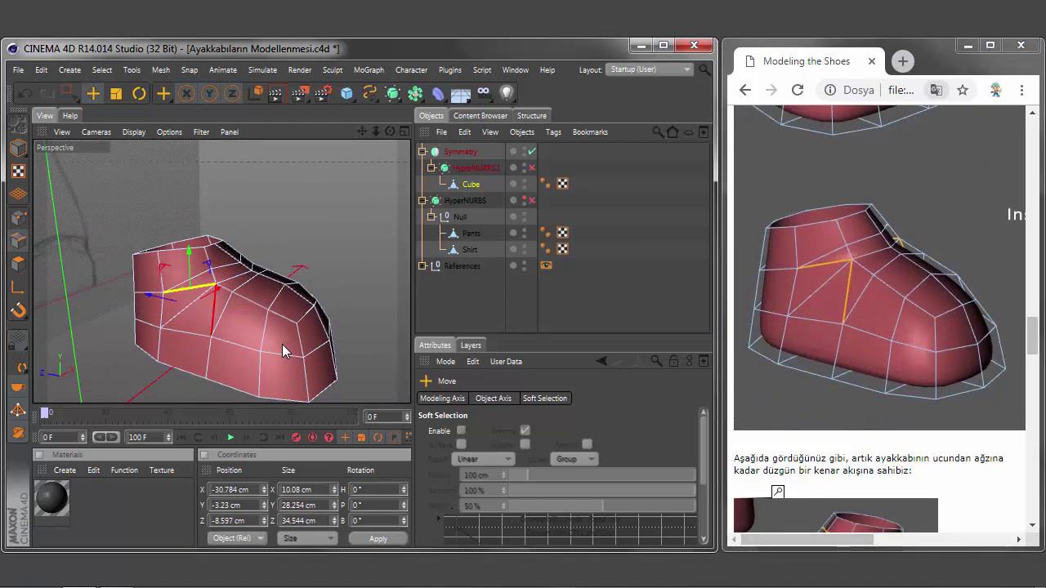
{"action": "right_click", "coordinate": [282, 344]}
{"action": "key", "text": "Escape"}
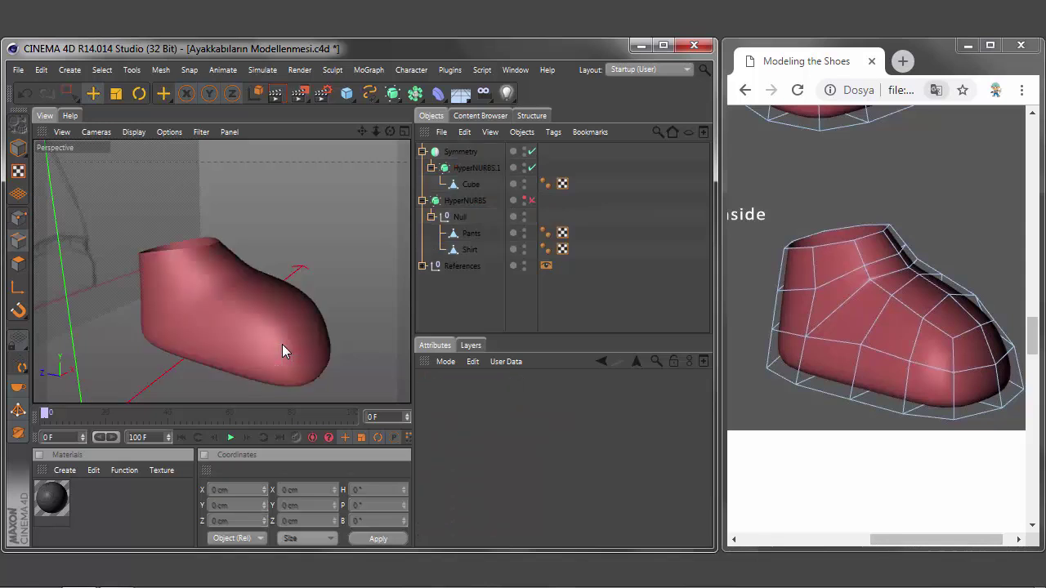
{"action": "left_click_drag", "start_coordinate": [282, 344], "coordinate": [282, 344], "text": "alt"}
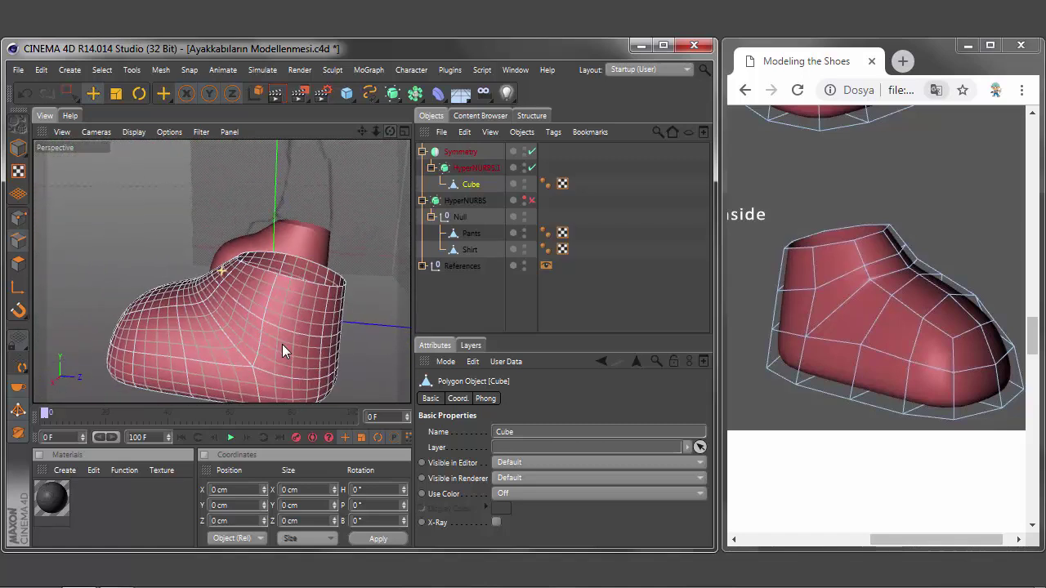
{"action": "left_click", "coordinate": [532, 168]}
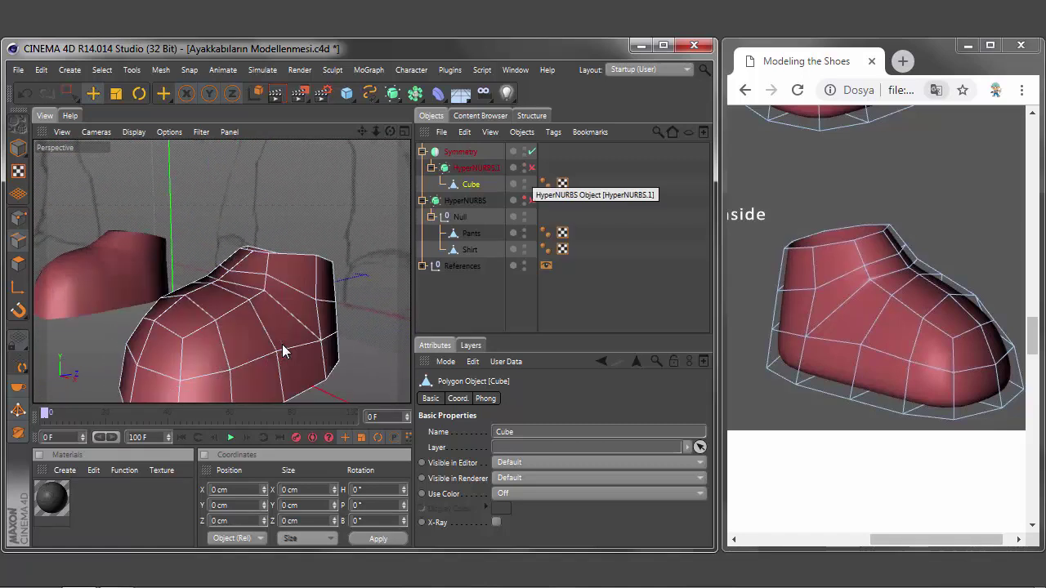
{"action": "left_click_drag", "start_coordinate": [281, 344], "coordinate": [282, 344], "text": "alt"}
{"action": "scroll", "coordinate": [882, 327], "scroll_direction": "down", "scroll_amount": 10}
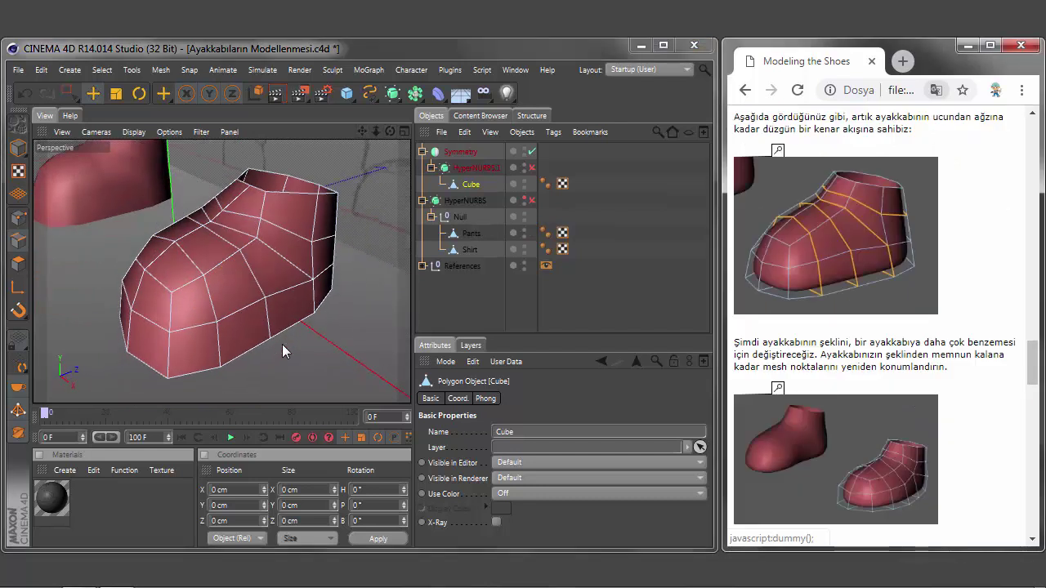
{"action": "scroll", "coordinate": [883, 327], "scroll_direction": "down", "scroll_amount": 1}
{"action": "scroll", "coordinate": [886, 327], "scroll_direction": "down", "scroll_amount": 1}
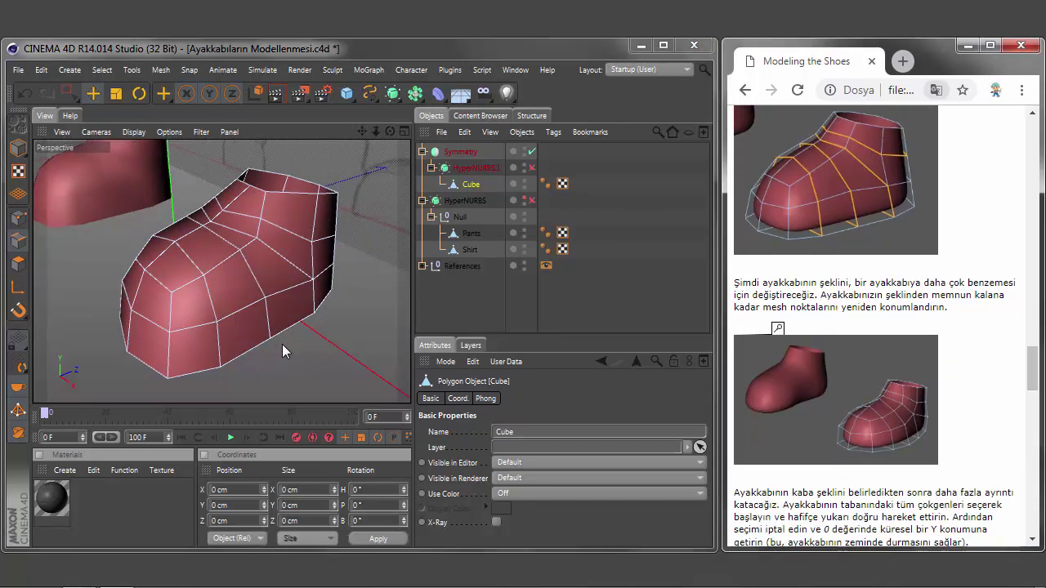
{"action": "mouse_move", "coordinate": [733, 281]}
{"action": "left_mouse_down"}
{"action": "mouse_move", "coordinate": [850, 282]}
{"action": "mouse_move", "coordinate": [817, 294]}
{"action": "left_mouse_up"}
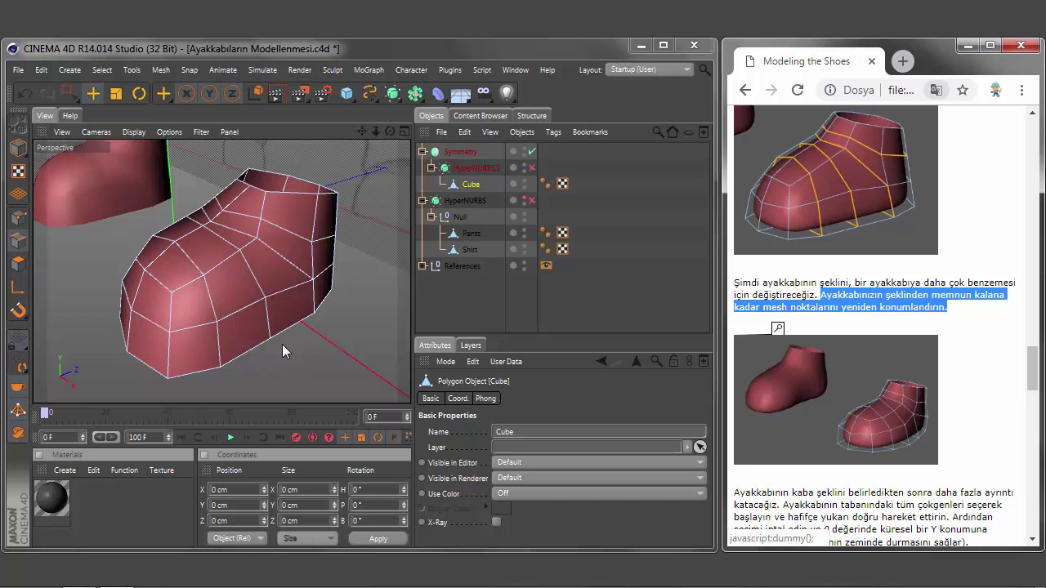
{"action": "scroll", "coordinate": [874, 327], "scroll_direction": "up", "scroll_amount": 2}
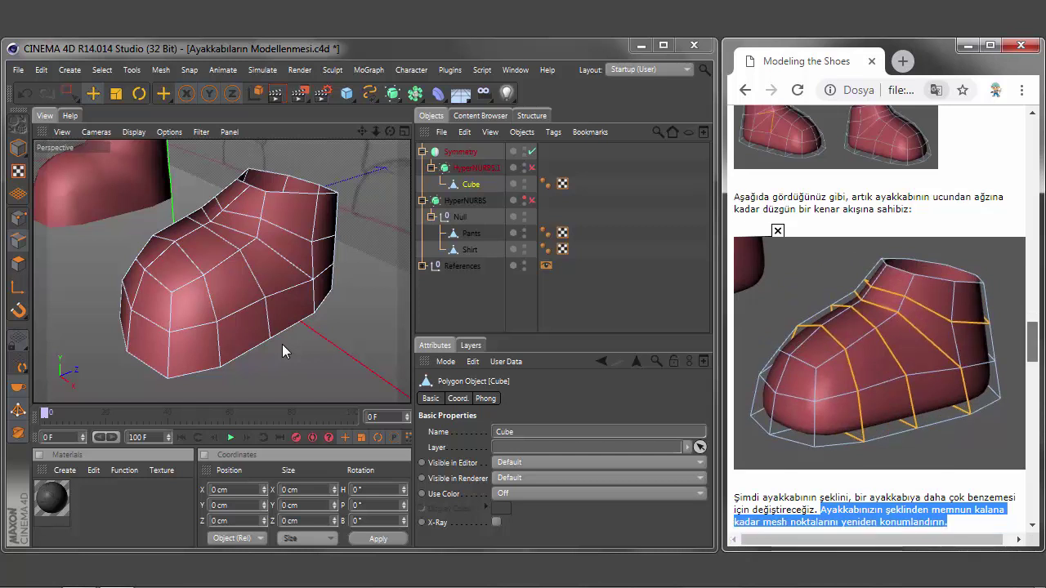
{"action": "scroll", "coordinate": [878, 326], "scroll_direction": "down", "scroll_amount": 2}
{"action": "scroll", "coordinate": [879, 326], "scroll_direction": "down", "scroll_amount": 3}
{"action": "scroll", "coordinate": [878, 326], "scroll_direction": "right", "scroll_amount": 2}
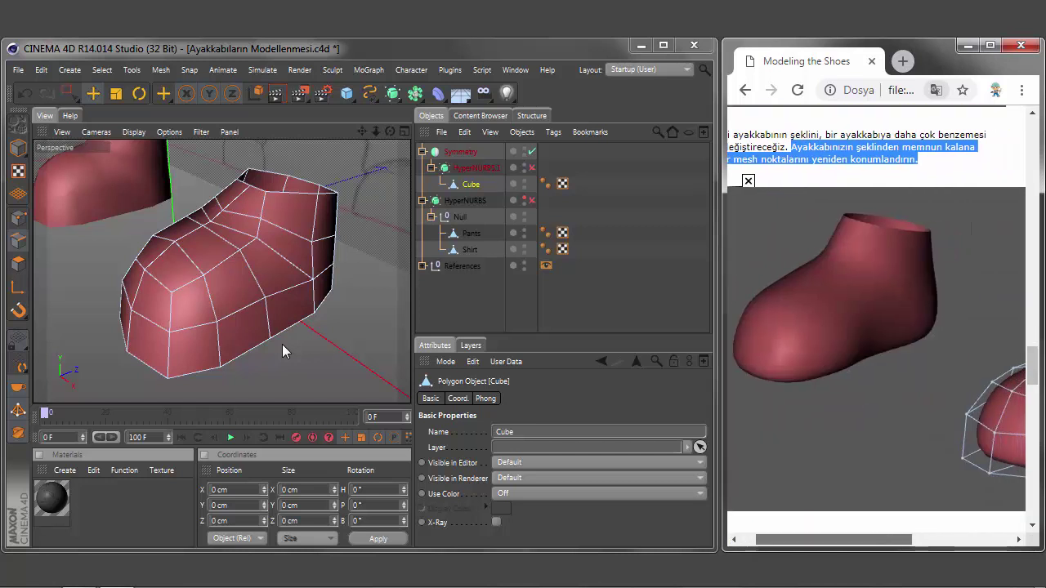
{"action": "scroll", "coordinate": [878, 327], "scroll_direction": "right", "scroll_amount": 2}
{"action": "scroll", "coordinate": [878, 327], "scroll_direction": "right", "scroll_amount": 2}
{"action": "scroll", "coordinate": [878, 327], "scroll_direction": "right", "scroll_amount": 2}
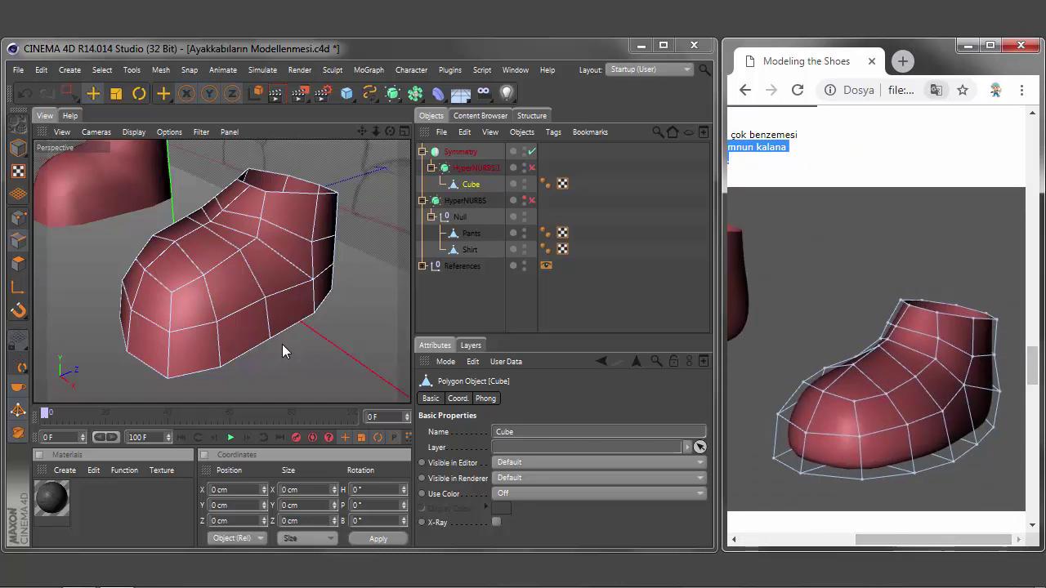
{"action": "left_click", "coordinate": [532, 168]}
{"action": "left_click_drag", "start_coordinate": [362, 132], "coordinate": [283, 351]}
- Disable HyperNURBS.1 in the Object Manager to reveal the shoe's low-poly cage
{"action": "scroll", "coordinate": [283, 351], "scroll_direction": "down", "scroll_amount": 3}
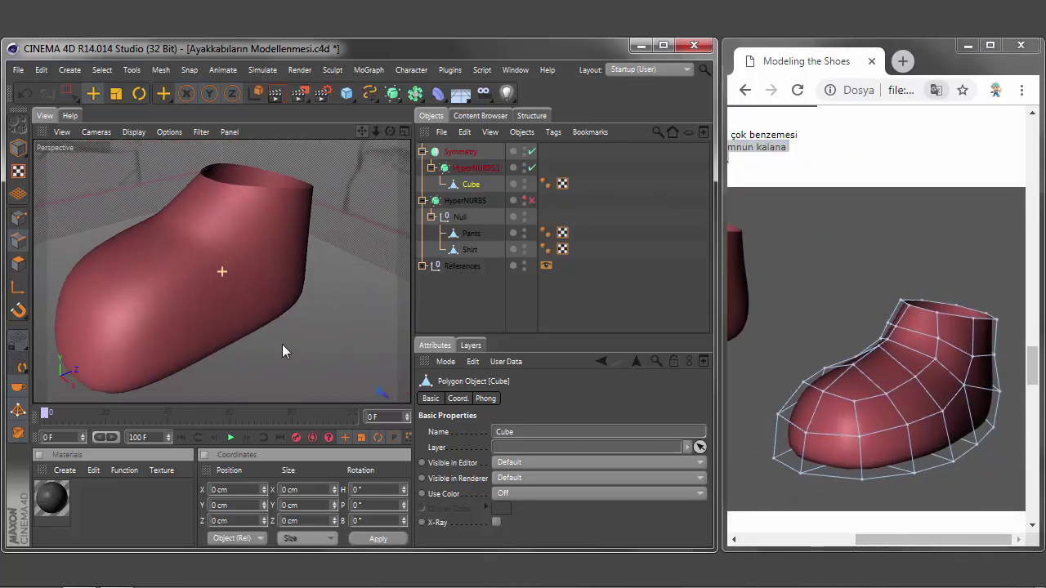
{"action": "scroll", "coordinate": [877, 326], "scroll_direction": "left", "scroll_amount": 2}
{"action": "scroll", "coordinate": [877, 327], "scroll_direction": "left", "scroll_amount": 1}
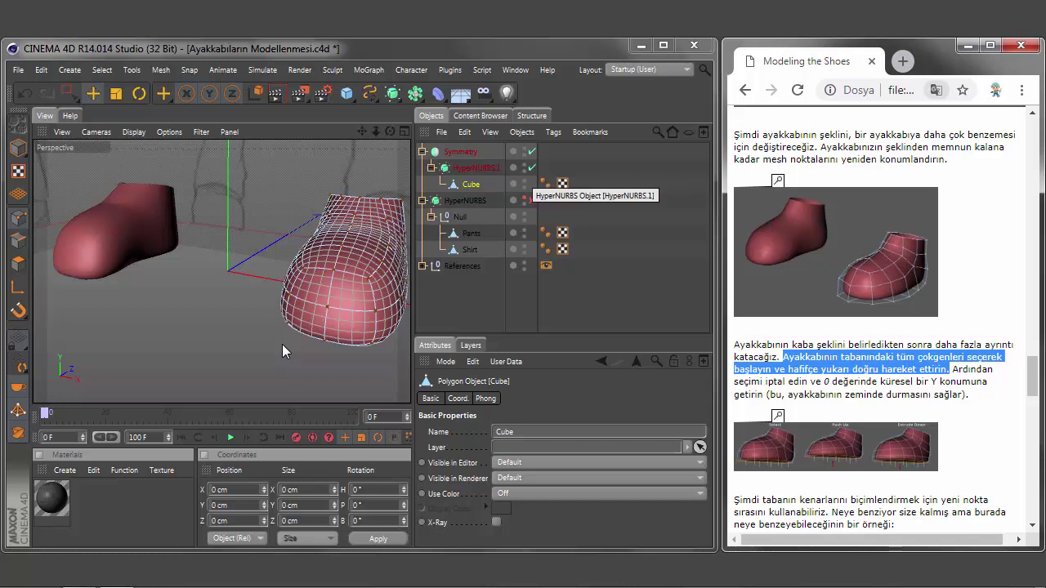
{"action": "left_click", "coordinate": [531, 168]}
- Orbit under the shoe and switch to Polygon mode to work on the sole
{"action": "scroll", "coordinate": [281, 351], "scroll_direction": "up", "scroll_amount": 5}
{"action": "scroll", "coordinate": [282, 351], "scroll_direction": "up", "scroll_amount": 3}
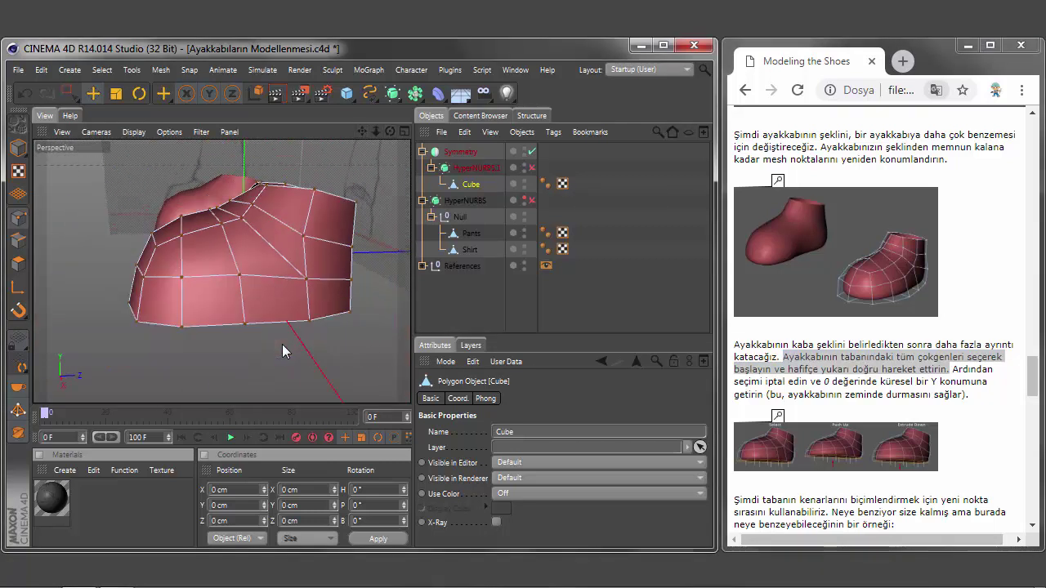
{"action": "left_click_drag", "start_coordinate": [282, 351], "coordinate": [282, 351], "text": "alt"}
{"action": "key", "text": "Return"}
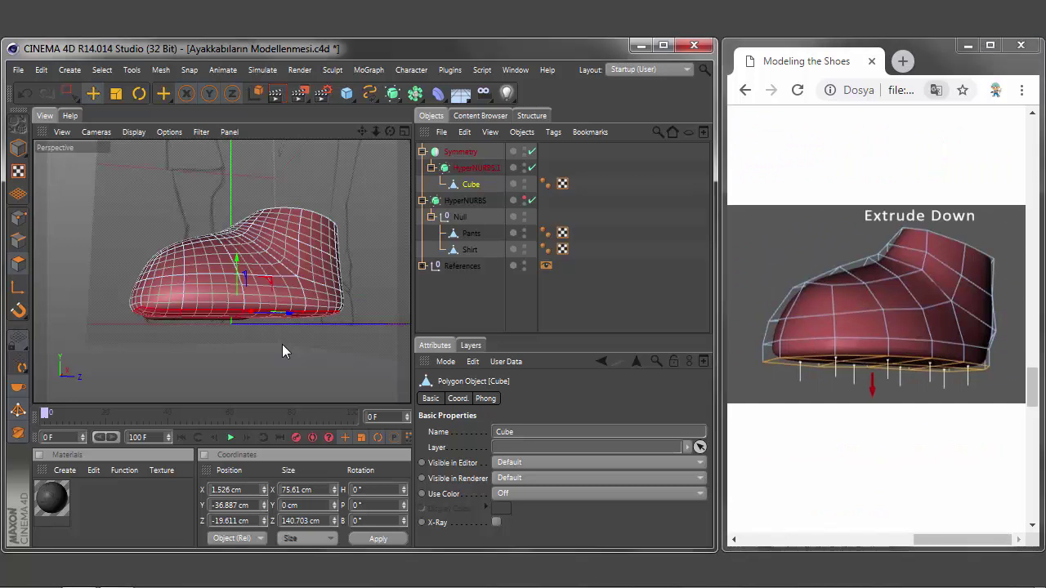
- With smoothing off, extrude the shoe's bottom face 7.5 cm downward
{"action": "left_click", "coordinate": [532, 167]}
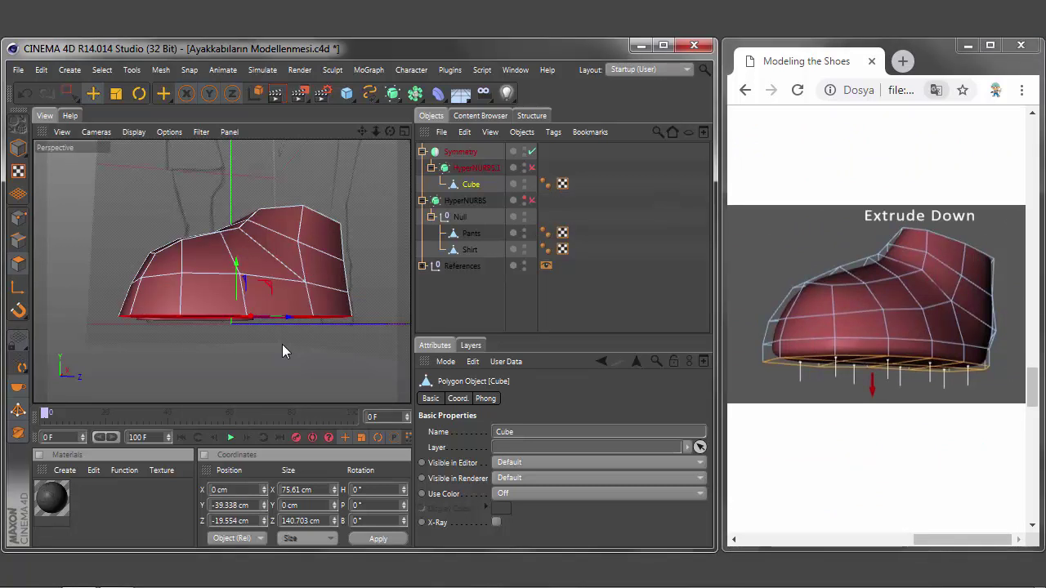
{"action": "key", "text": "m"}
{"action": "key", "text": "t"}
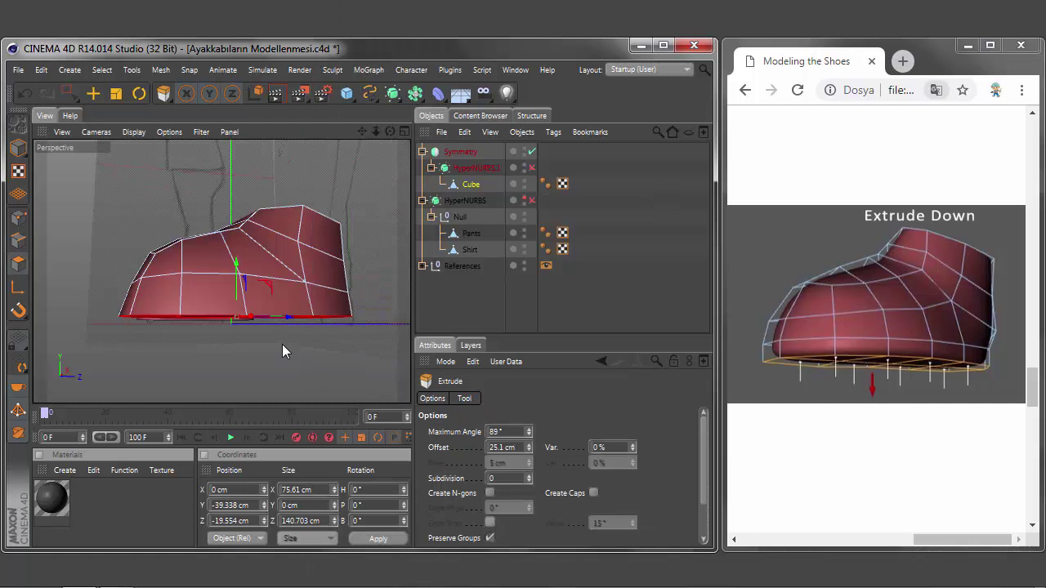
{"action": "left_click_drag", "start_coordinate": [282, 351], "coordinate": [283, 351]}
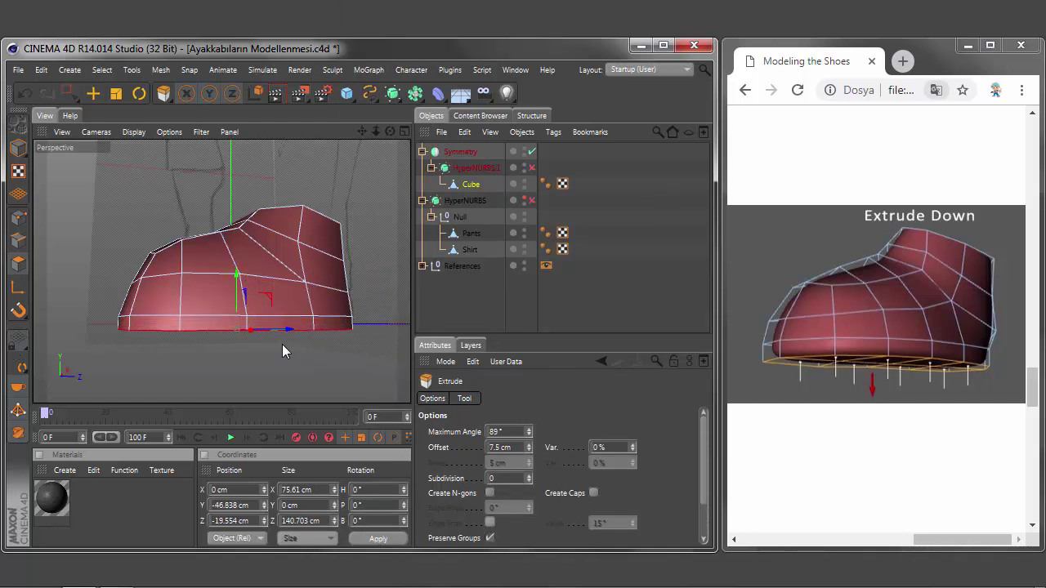
- Set the sole polygons' world Position Y to 0 cm so the shoe sits flat
{"action": "type", "text": "0"}
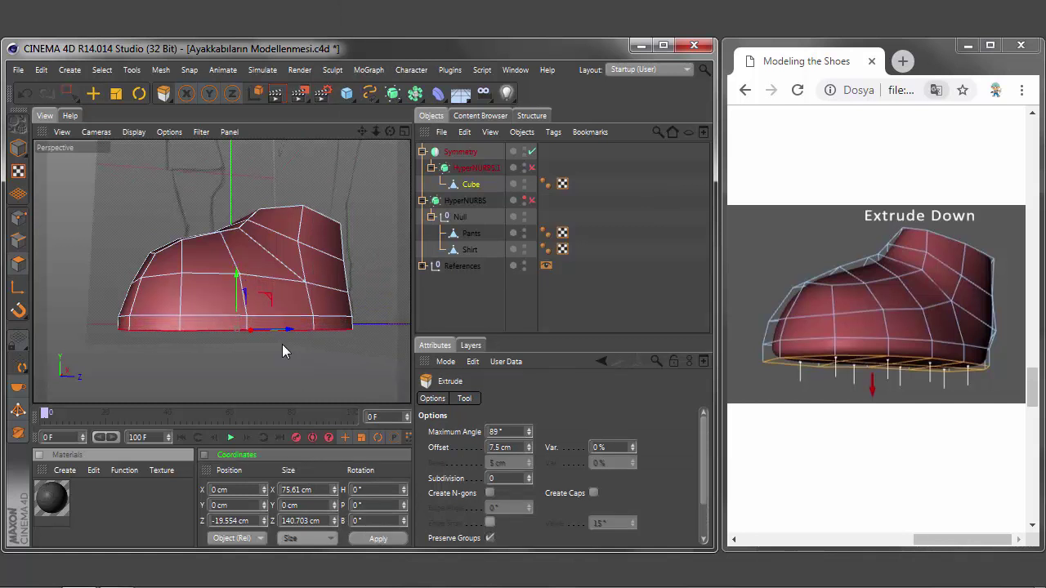
{"action": "key", "text": "ctrl+z"}
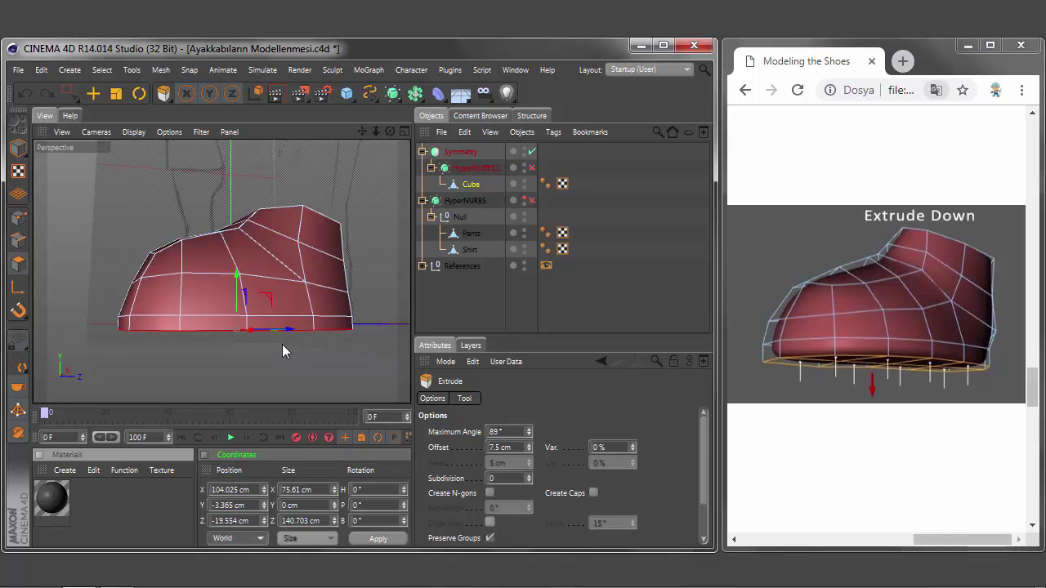
{"action": "type", "text": "0"}
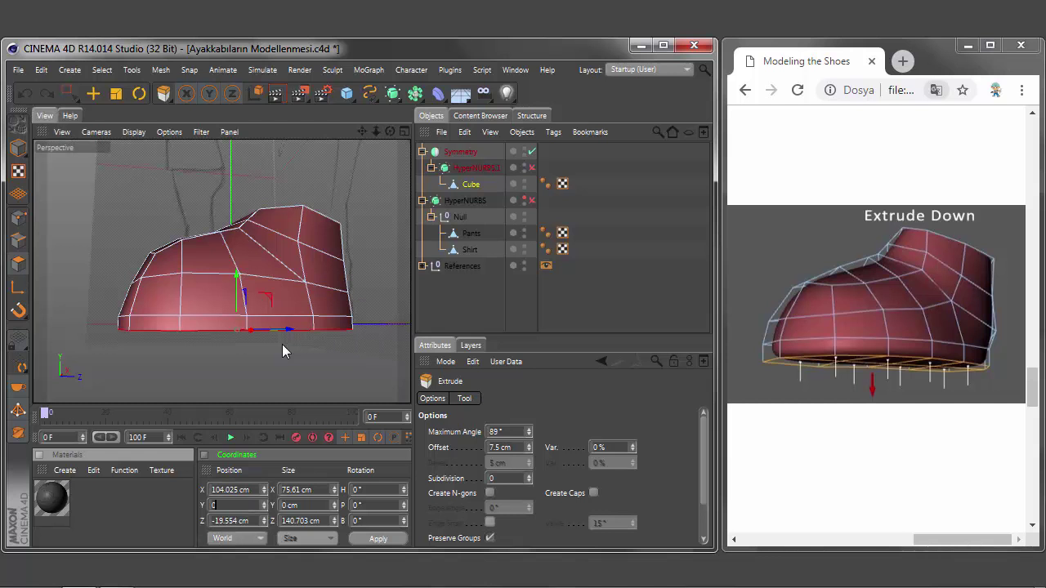
{"action": "key", "text": "Return"}
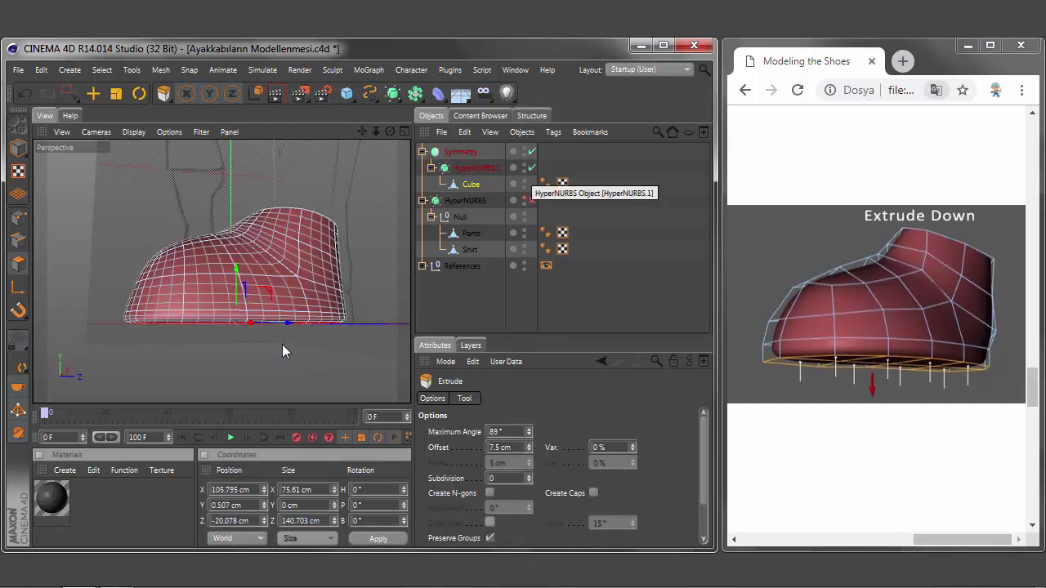
{"action": "key", "text": "q"}
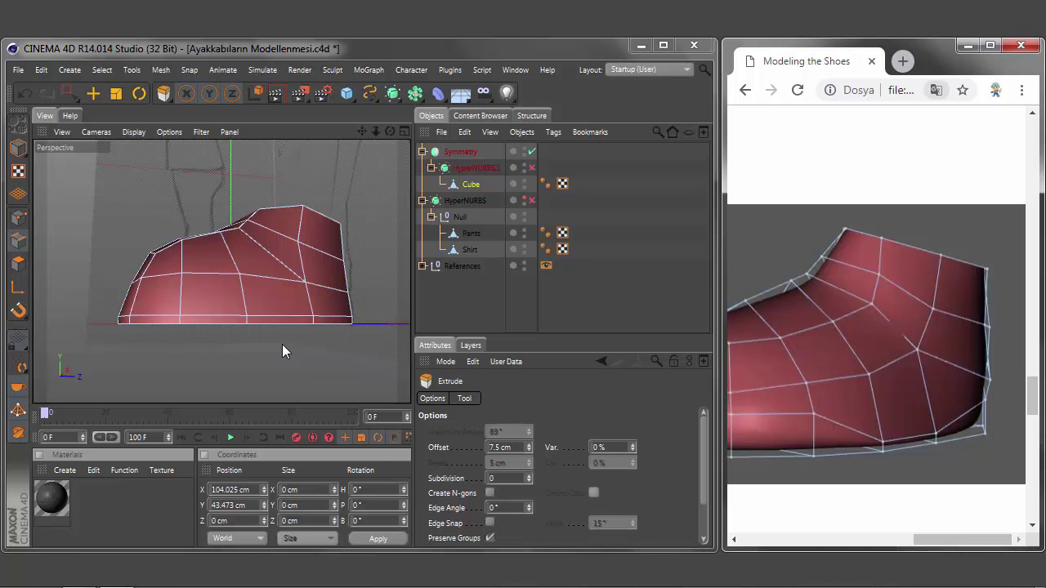
- Box-select the heel's back corner point, raise it about 6 cm and push it out about 1.6 cm
{"action": "key", "text": "0"}
{"action": "key", "text": "s"}
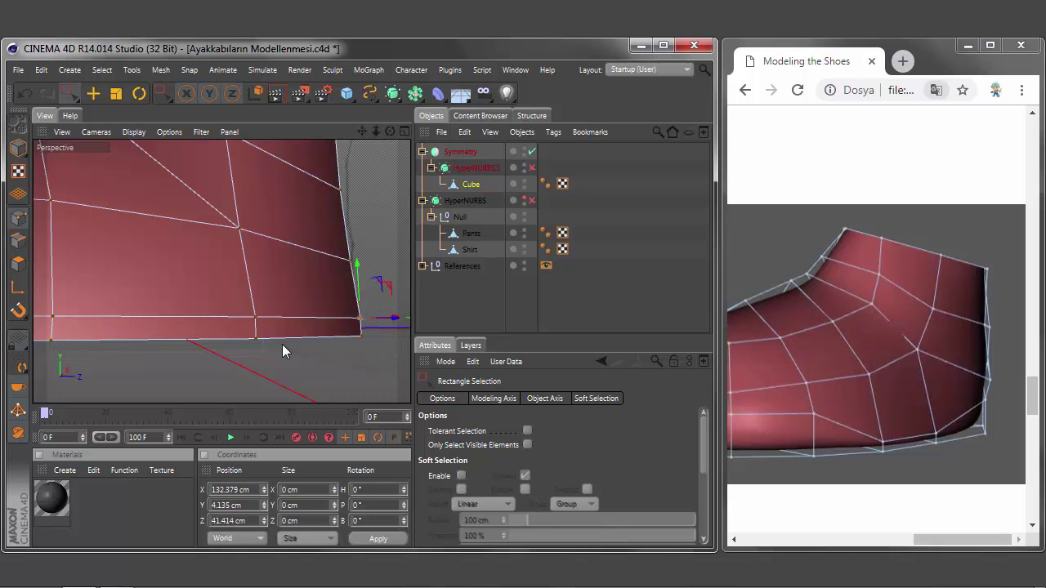
{"action": "left_click_drag", "start_coordinate": [357, 270], "coordinate": [356, 242]}
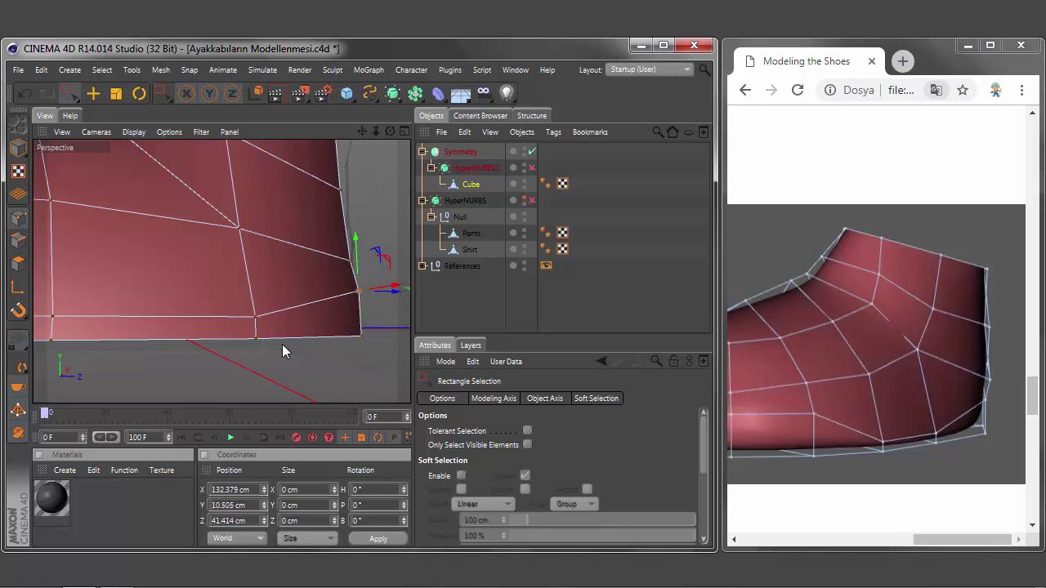
{"action": "left_click_drag", "start_coordinate": [358, 291], "coordinate": [351, 260]}
{"action": "left_click_drag", "start_coordinate": [283, 352], "coordinate": [283, 351], "text": "alt"}
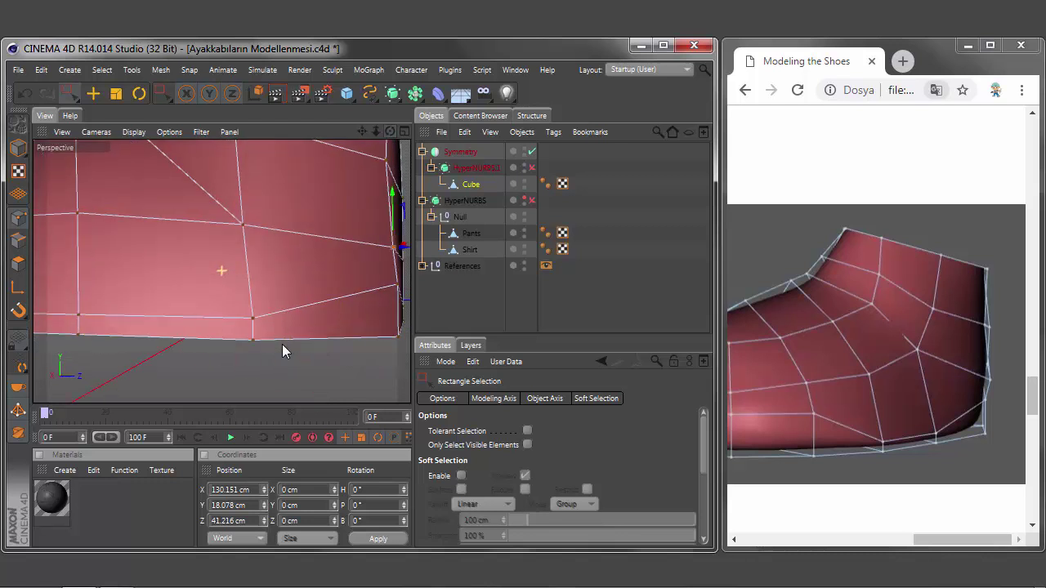
{"action": "left_click_drag", "start_coordinate": [347, 248], "coordinate": [357, 247]}
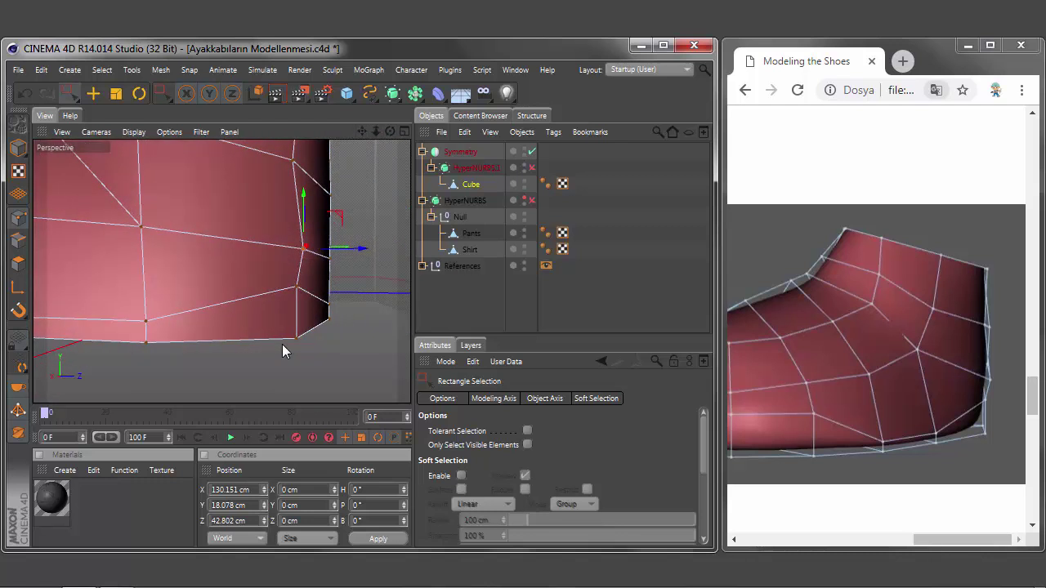
{"action": "left_click_drag", "start_coordinate": [283, 352], "coordinate": [283, 351], "text": "alt"}
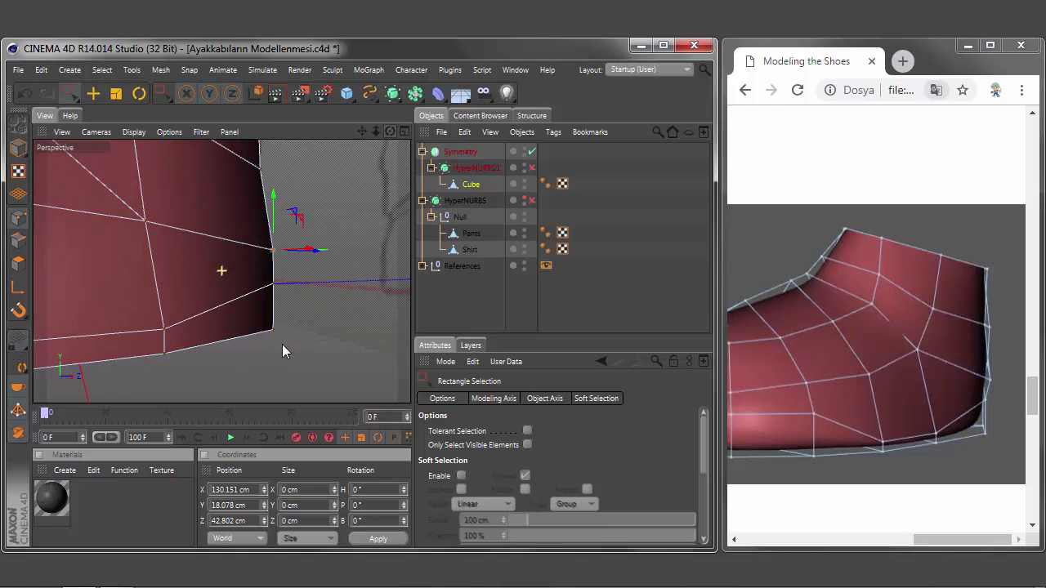
- Undo the last point moves and slide a lower heel point up along its edge
{"action": "key", "text": "ctrl+z"}
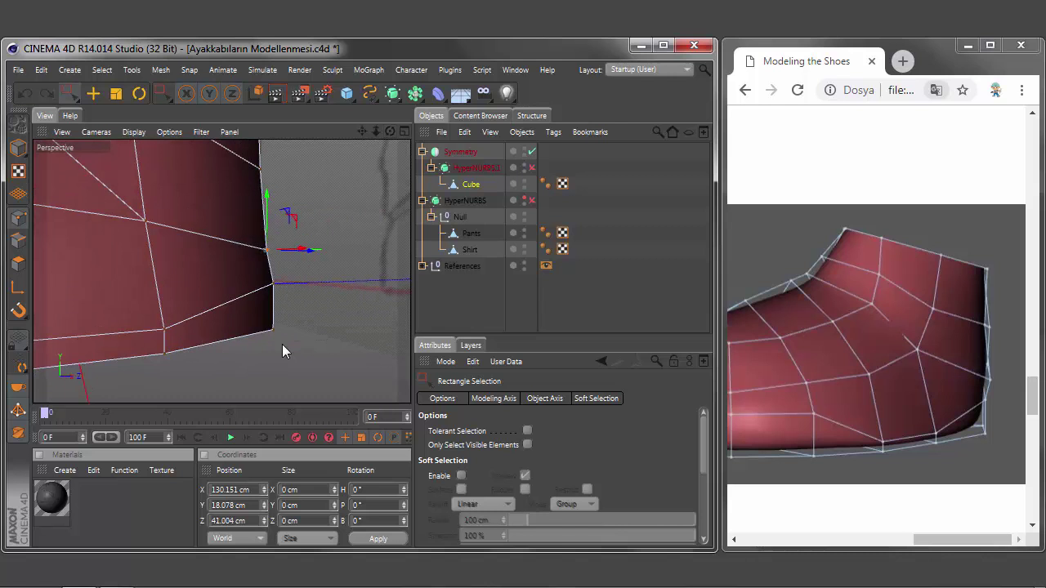
{"action": "key", "text": "ctrl+z"}
{"action": "right_click", "coordinate": [283, 351]}
{"action": "key", "text": "m"}
{"action": "key", "text": "o"}
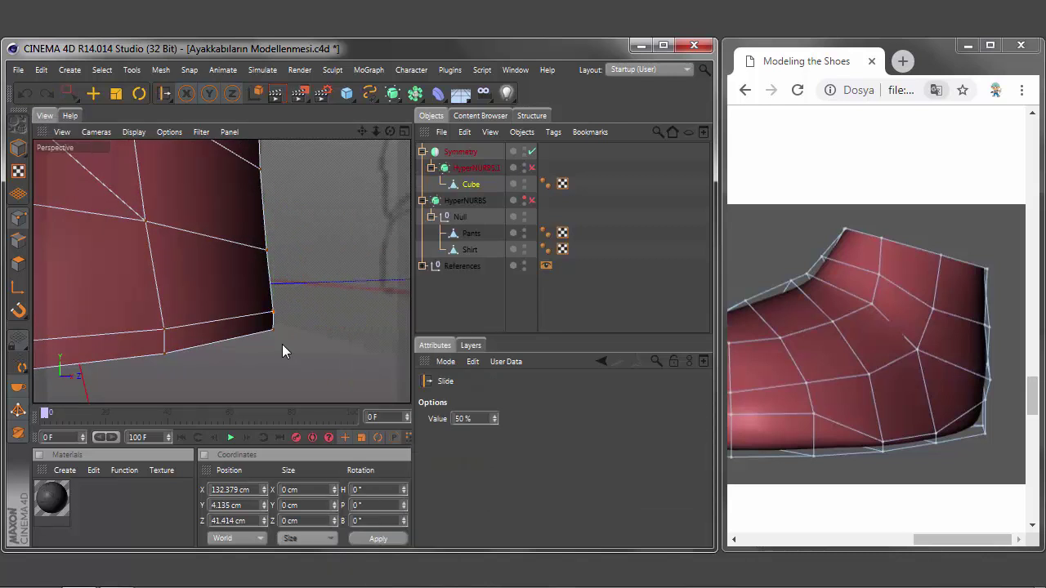
{"action": "left_click_drag", "start_coordinate": [283, 352], "coordinate": [282, 351]}
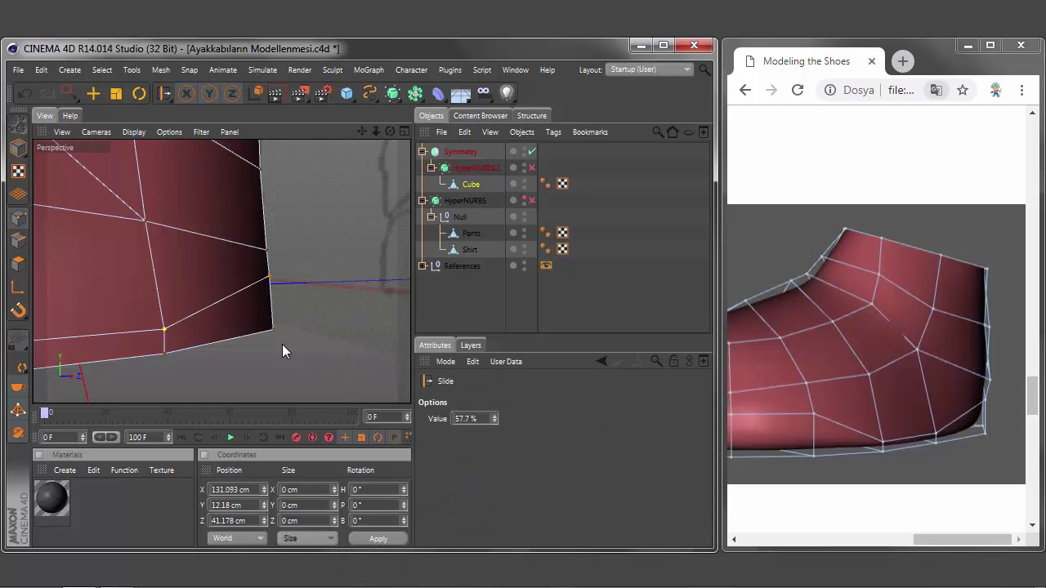
{"action": "left_click_drag", "start_coordinate": [282, 351], "coordinate": [283, 351]}
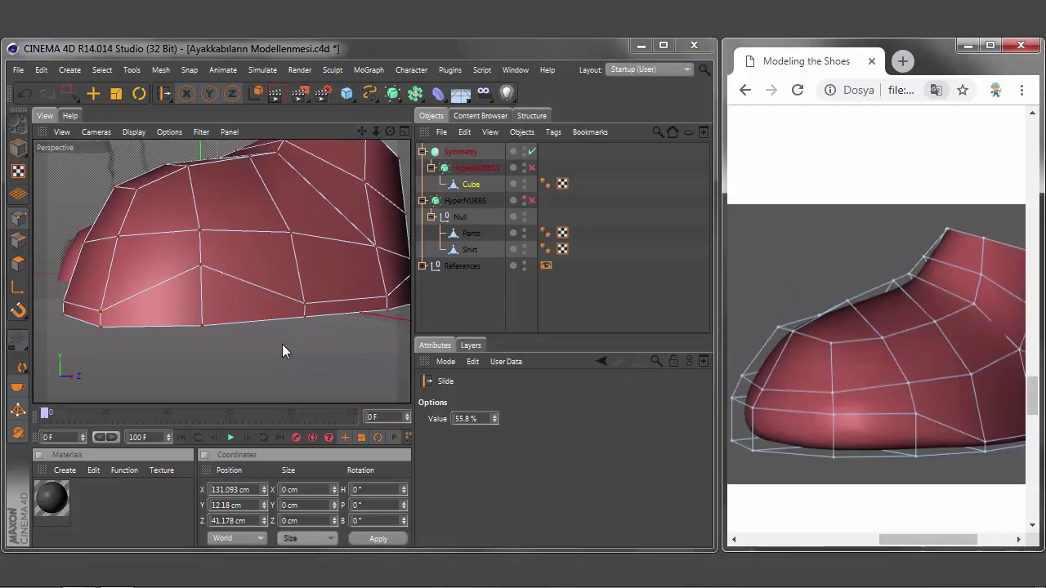
- Connect two side points with a new edge, slide it 10%, then re-enable HyperNURBS smoothing
{"action": "left_click", "coordinate": [282, 352]}
{"action": "left_click", "coordinate": [283, 351]}
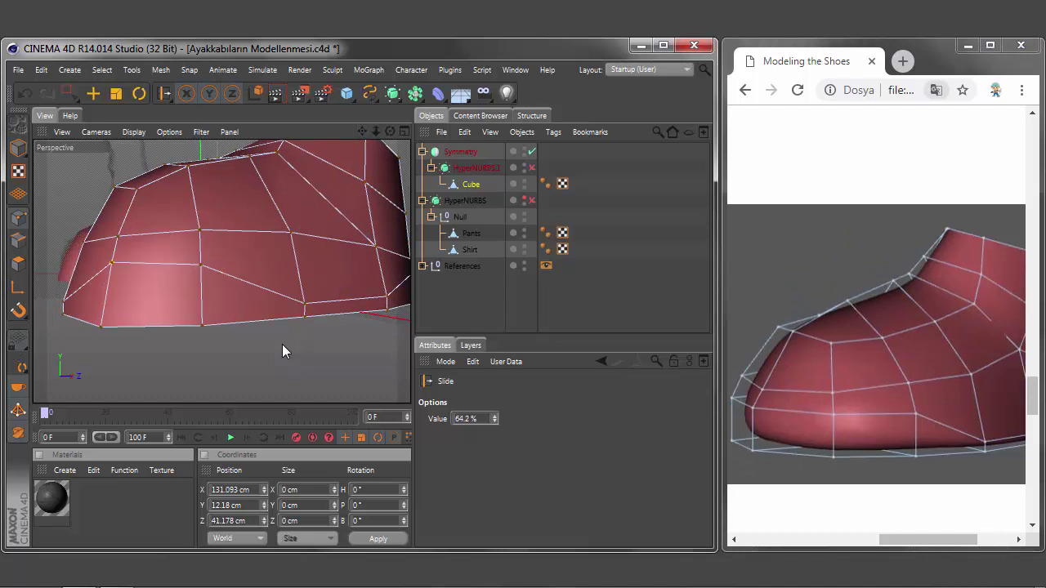
{"action": "type", "text": "10"}
{"action": "key", "text": "Return"}
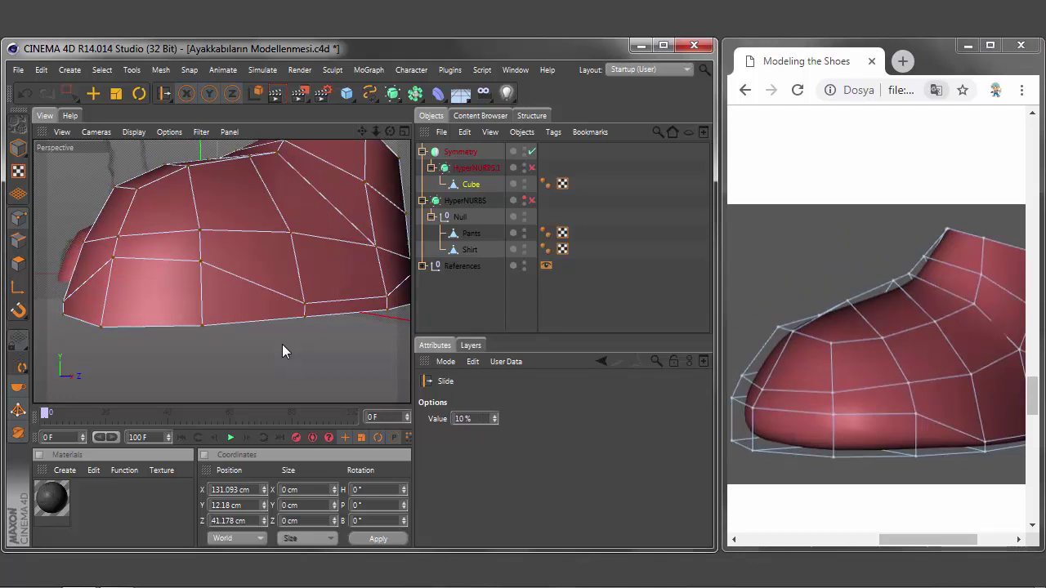
{"action": "left_click_drag", "start_coordinate": [283, 351], "coordinate": [283, 351], "text": "alt"}
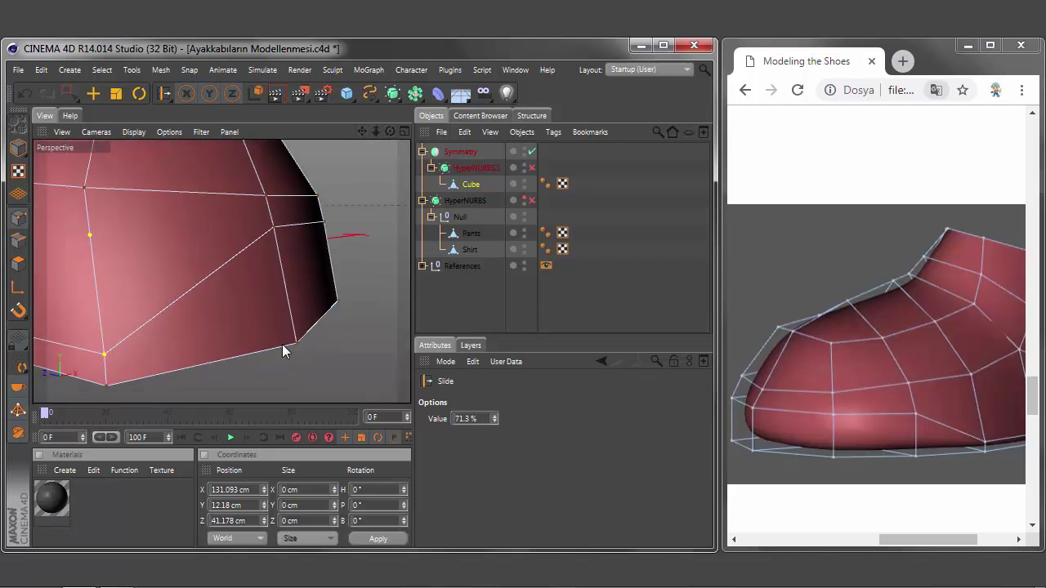
{"action": "key", "text": "ctrl+z"}
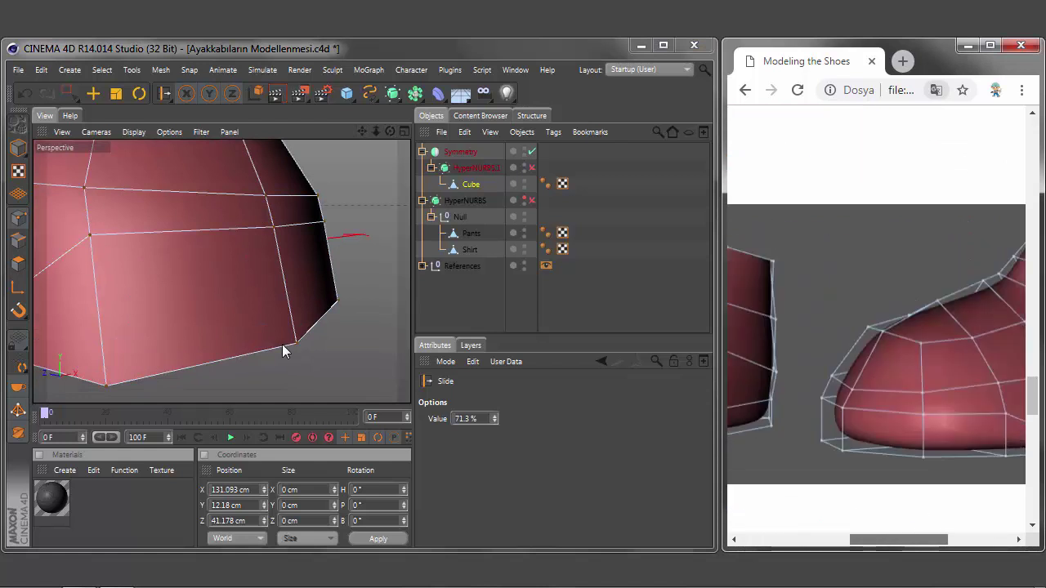
{"action": "left_click_drag", "start_coordinate": [283, 352], "coordinate": [283, 351], "text": "alt"}
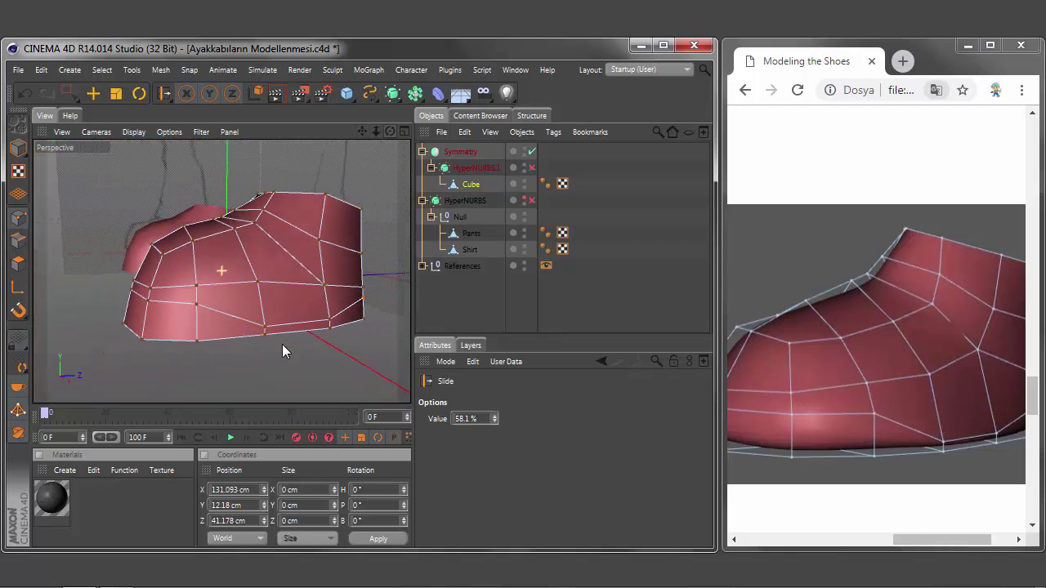
{"action": "key", "text": "q"}
{"action": "key", "text": "q"}
{"action": "key", "text": "q"}
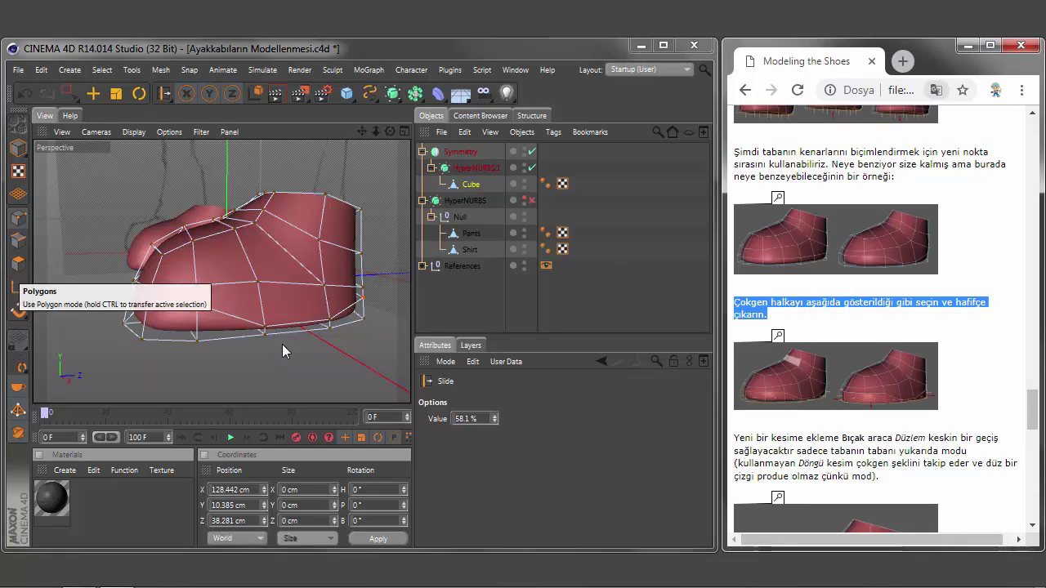
- Loop-select the shoe's bottom polygon ring and extrude it with a −0.6 cm offset
{"action": "left_click", "coordinate": [18, 263]}
{"action": "key", "text": "q"}
{"action": "key", "text": "u"}
{"action": "key", "text": "l"}
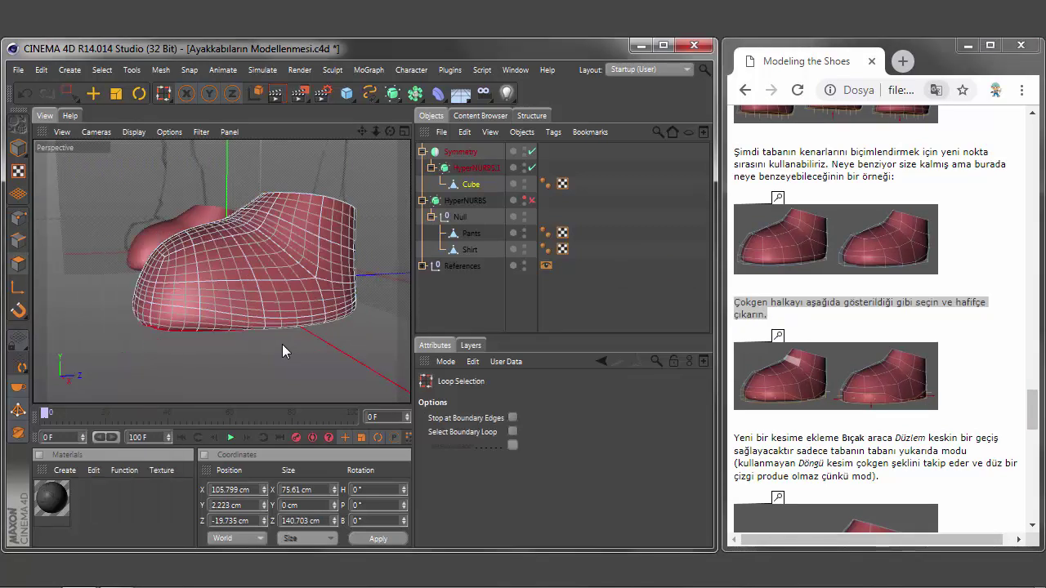
{"action": "key", "text": "q"}
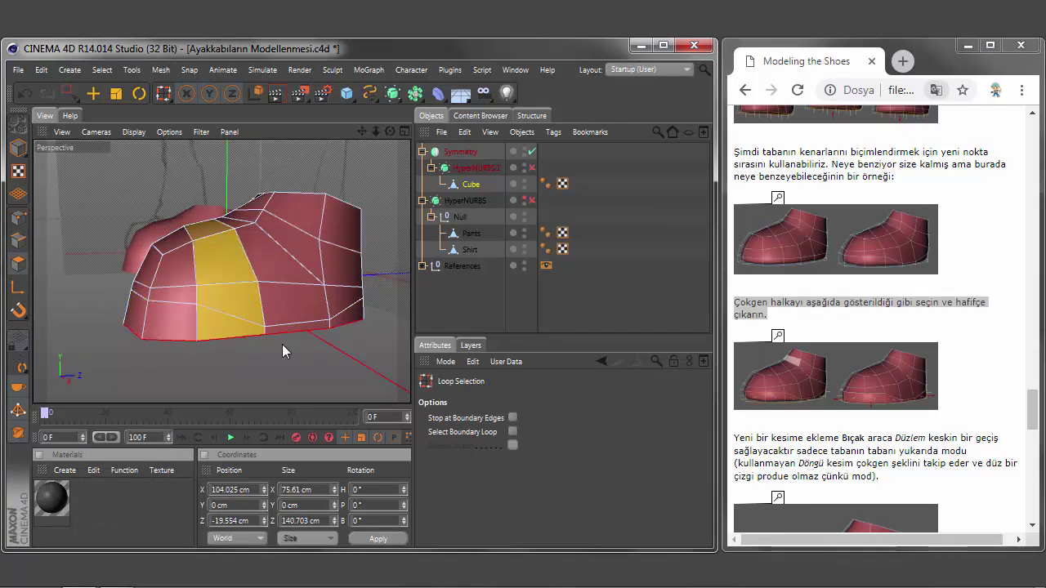
{"action": "left_click", "coordinate": [282, 351]}
{"action": "right_click", "coordinate": [282, 352]}
{"action": "key", "text": "d"}
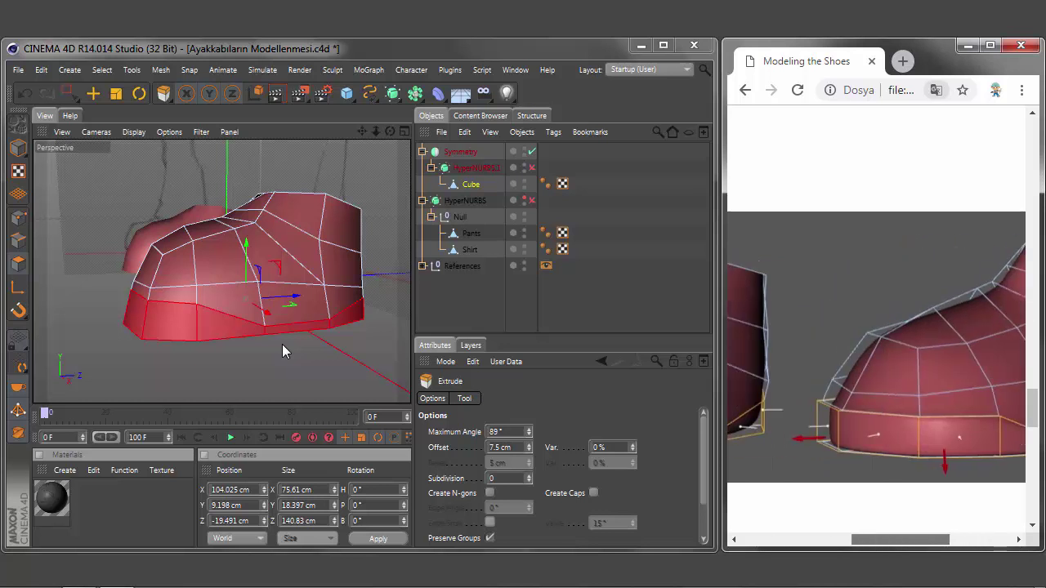
{"action": "left_click_drag", "start_coordinate": [282, 351], "coordinate": [283, 351]}
{"action": "key", "text": "q"}
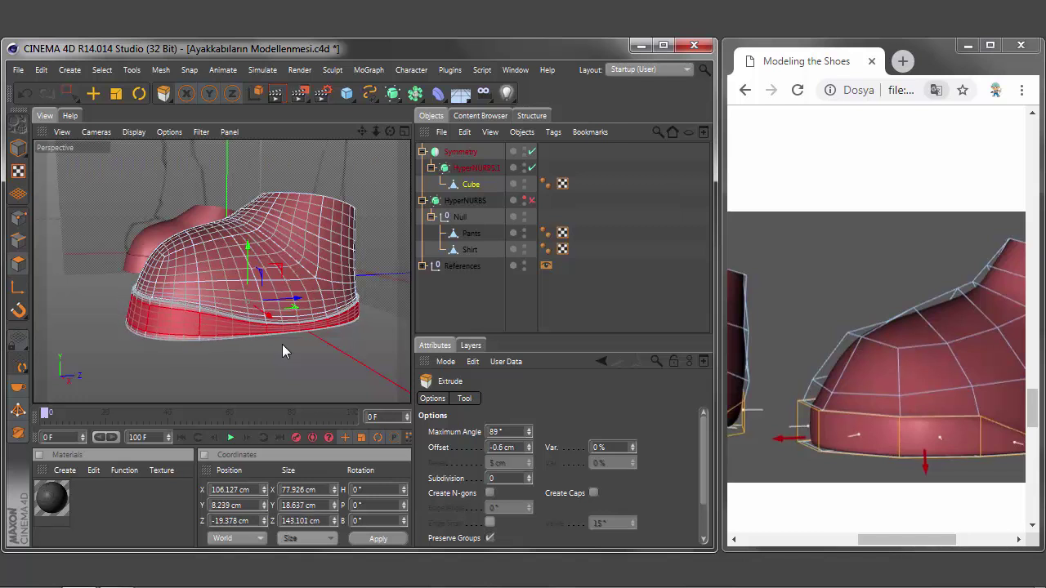
{"action": "key", "text": "q"}
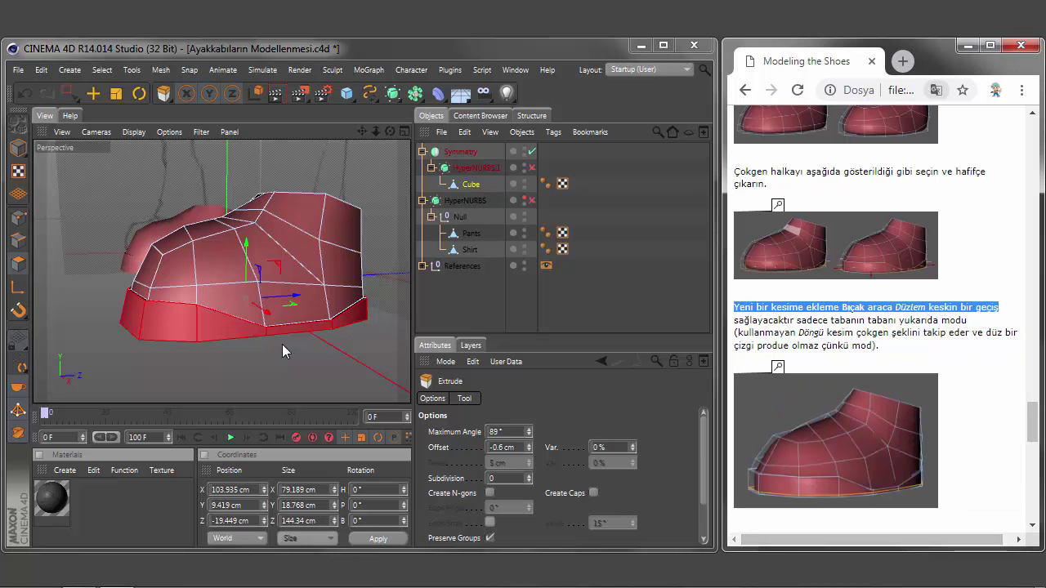
- Cut a Knife loop around the shoe's bottom band just above the sole using the Right view
{"action": "left_click", "coordinate": [283, 351]}
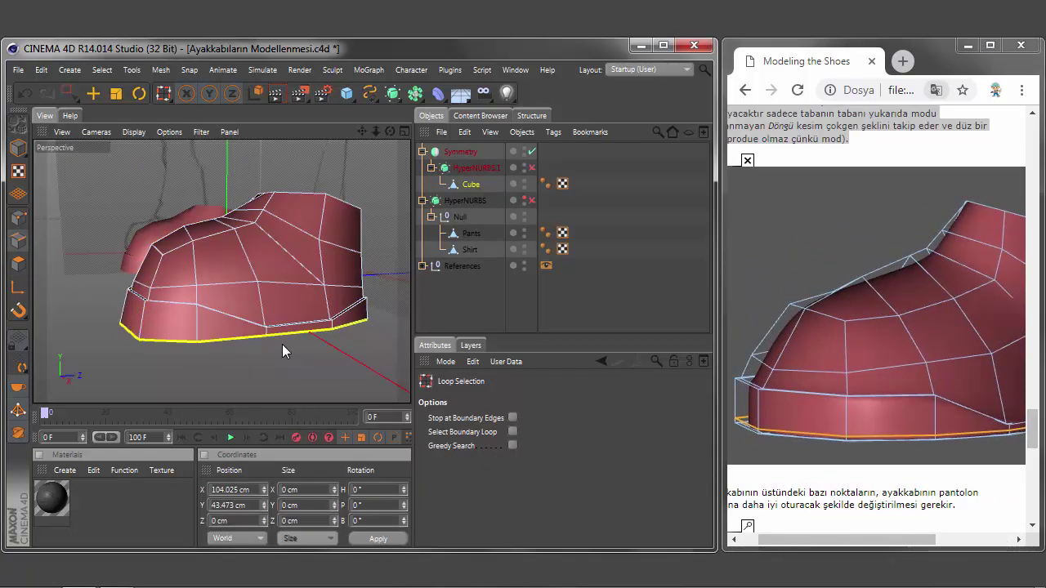
{"action": "right_click", "coordinate": [281, 350]}
{"action": "left_click", "coordinate": [282, 351]}
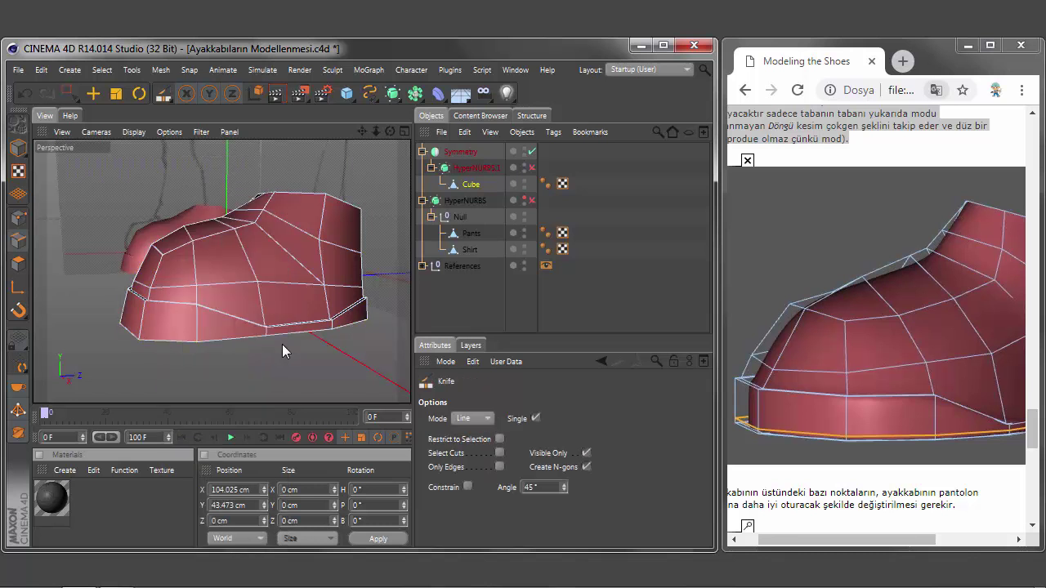
{"action": "key", "text": "l"}
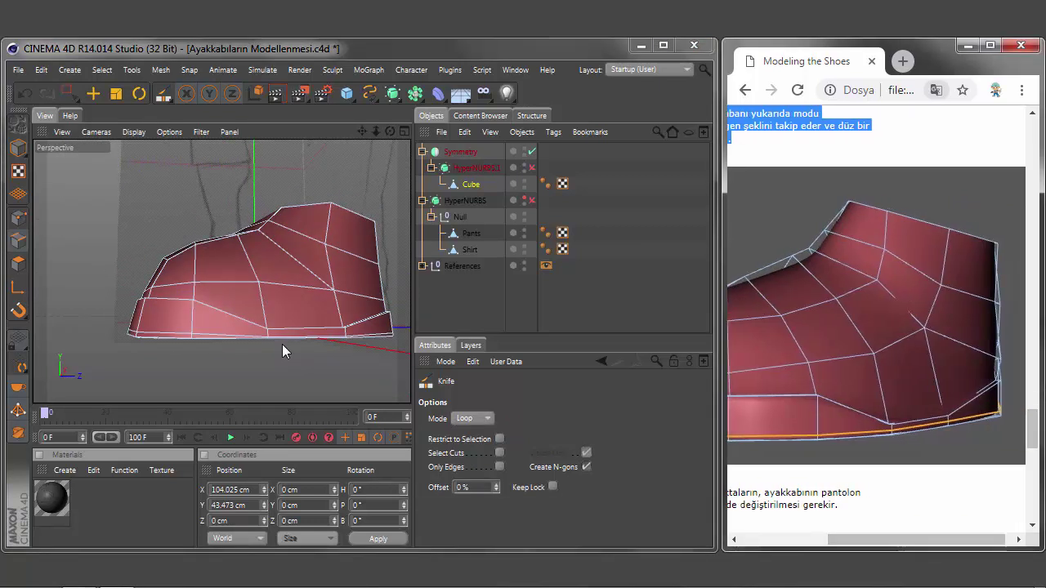
{"action": "left_click", "coordinate": [283, 351]}
{"action": "middle_click", "coordinate": [282, 352]}
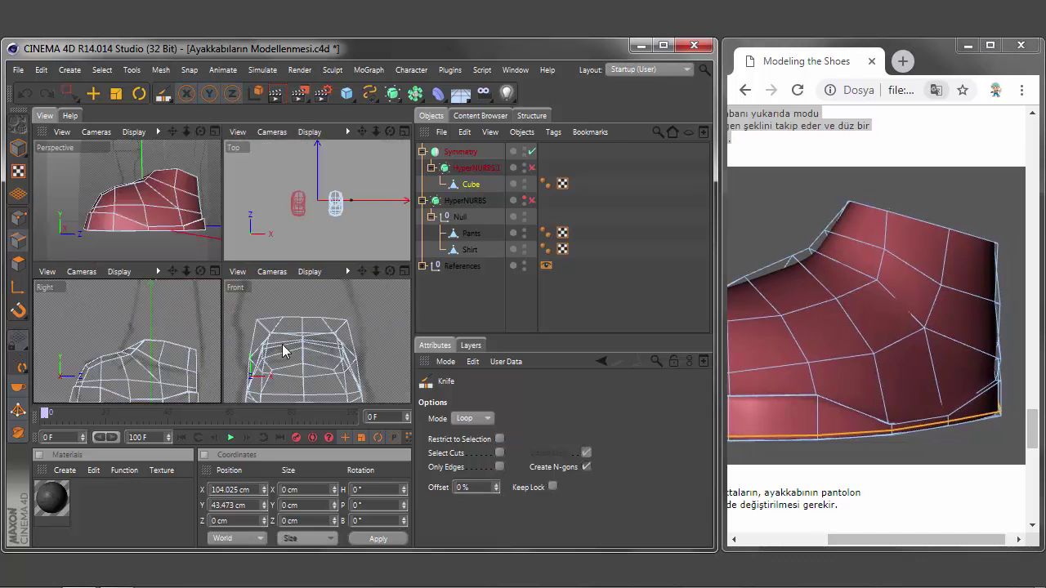
{"action": "middle_click", "coordinate": [282, 351]}
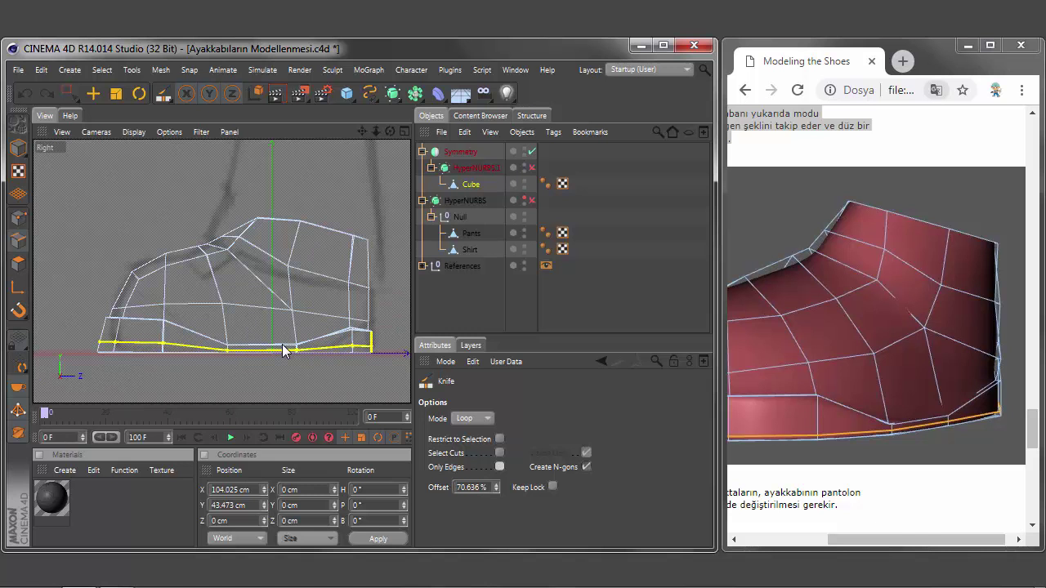
{"action": "left_click", "coordinate": [282, 350]}
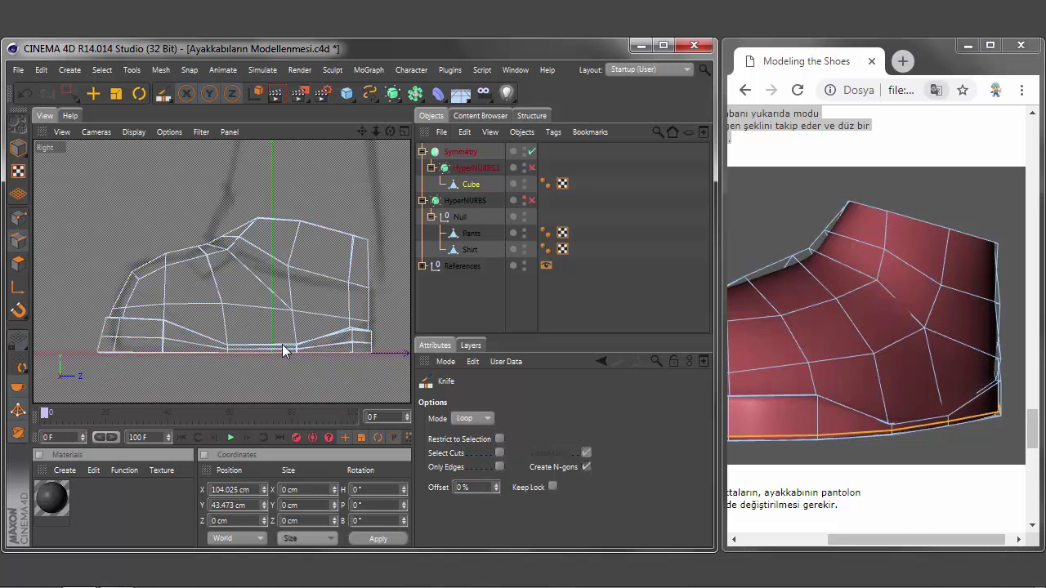
{"action": "middle_click", "coordinate": [283, 350]}
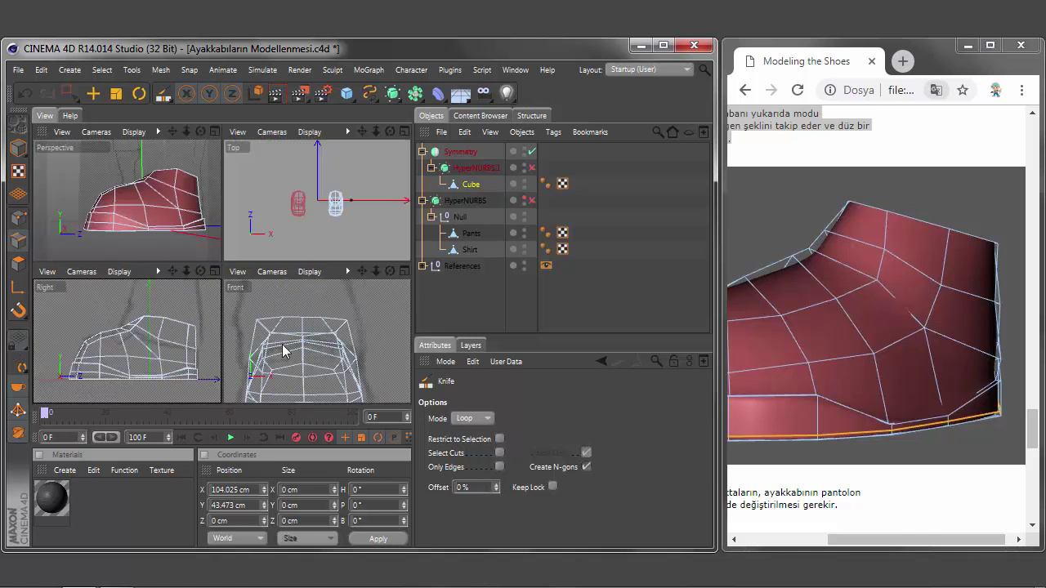
{"action": "key", "text": "F1"}
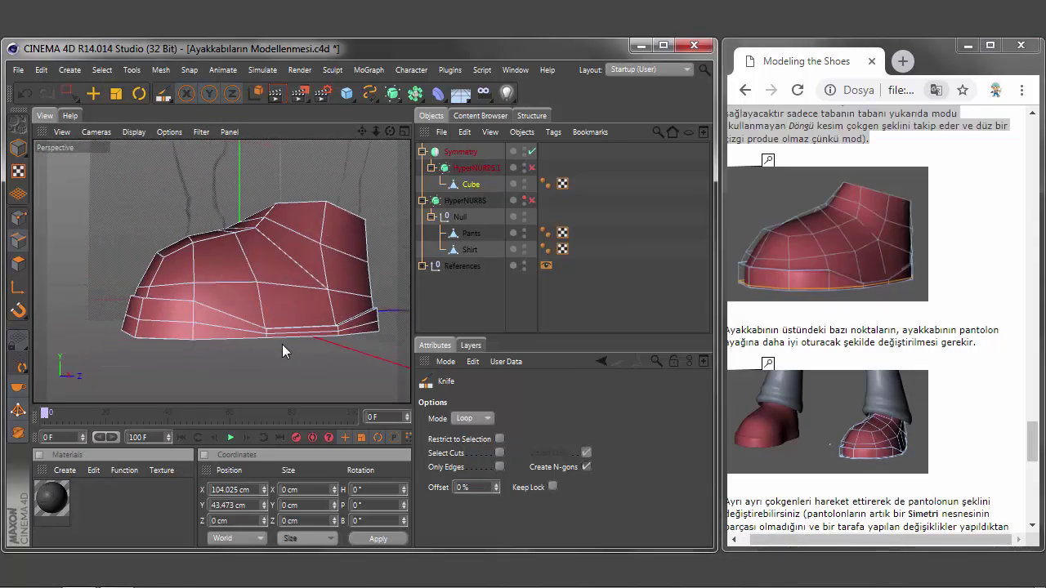
- Slide the new bottom edge loop along the band toward the sole edge
{"action": "left_click", "coordinate": [281, 351]}
{"action": "right_click", "coordinate": [282, 352]}
{"action": "key", "text": "m"}
{"action": "key", "text": "o"}
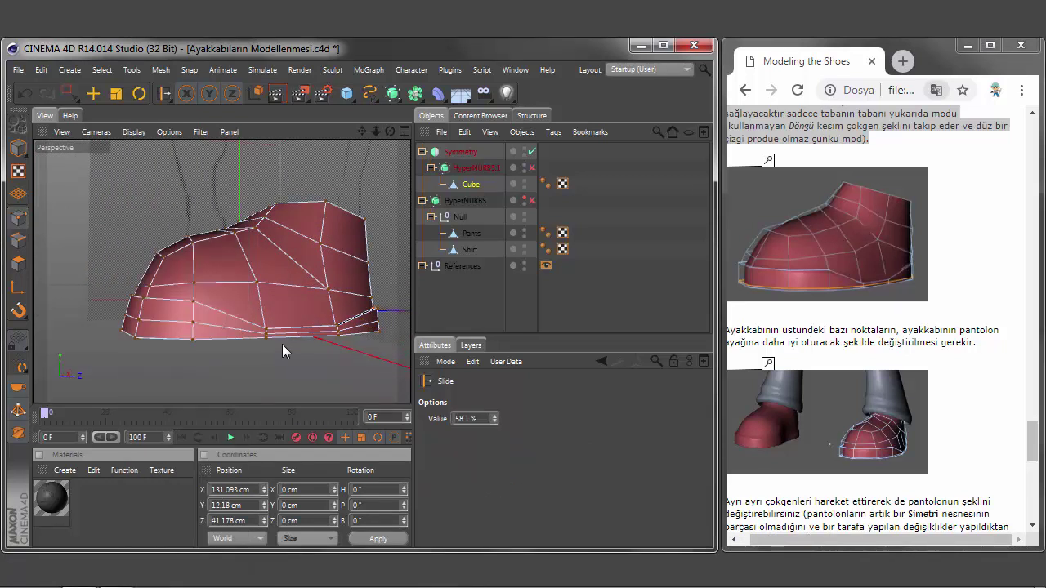
{"action": "left_click_drag", "start_coordinate": [282, 351], "coordinate": [282, 351]}
- Fine-tune the loop to about 2.8% near the sole and zoom in to check the crisp rim
{"action": "scroll", "coordinate": [282, 351], "scroll_direction": "up", "scroll_amount": 5}
{"action": "scroll", "coordinate": [282, 351], "scroll_direction": "down", "scroll_amount": 2}
{"action": "scroll", "coordinate": [282, 352], "scroll_direction": "down", "scroll_amount": 2}
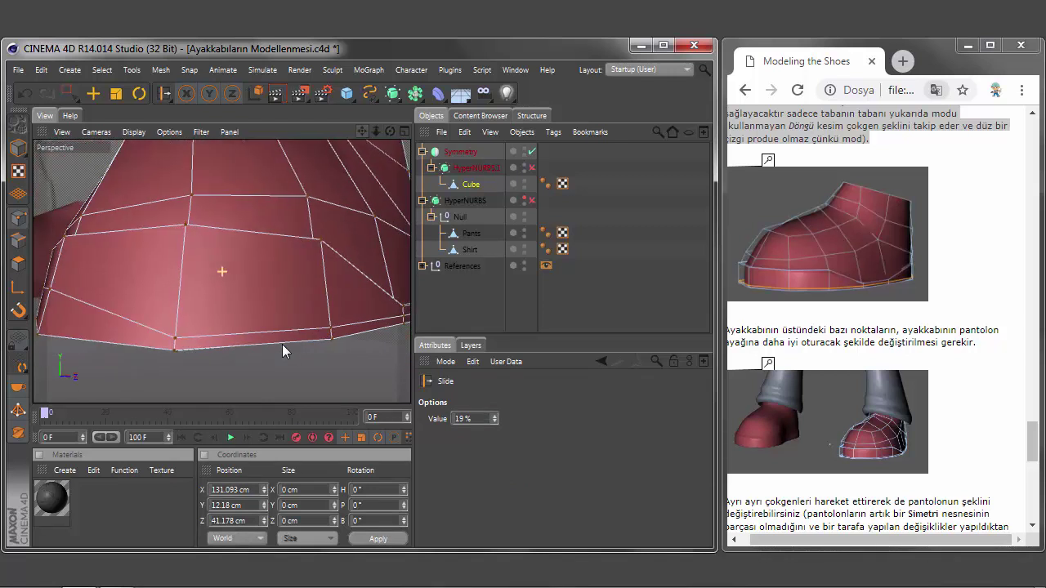
{"action": "scroll", "coordinate": [282, 351], "scroll_direction": "down", "scroll_amount": 3}
{"action": "left_click_drag", "start_coordinate": [281, 352], "coordinate": [282, 351]}
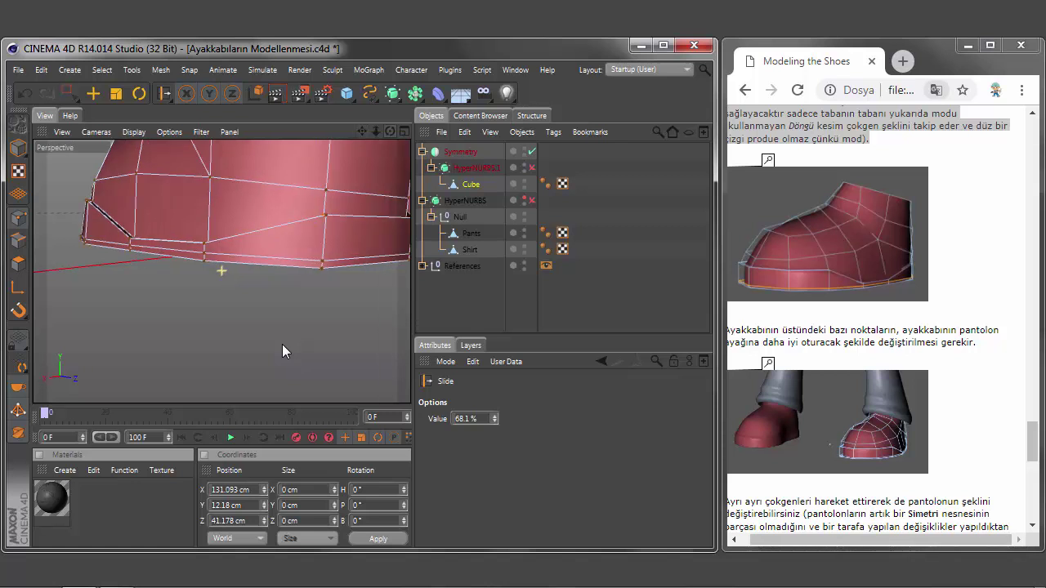
{"action": "scroll", "coordinate": [282, 352], "scroll_direction": "up", "scroll_amount": 3}
{"action": "scroll", "coordinate": [282, 351], "scroll_direction": "up", "scroll_amount": 3}
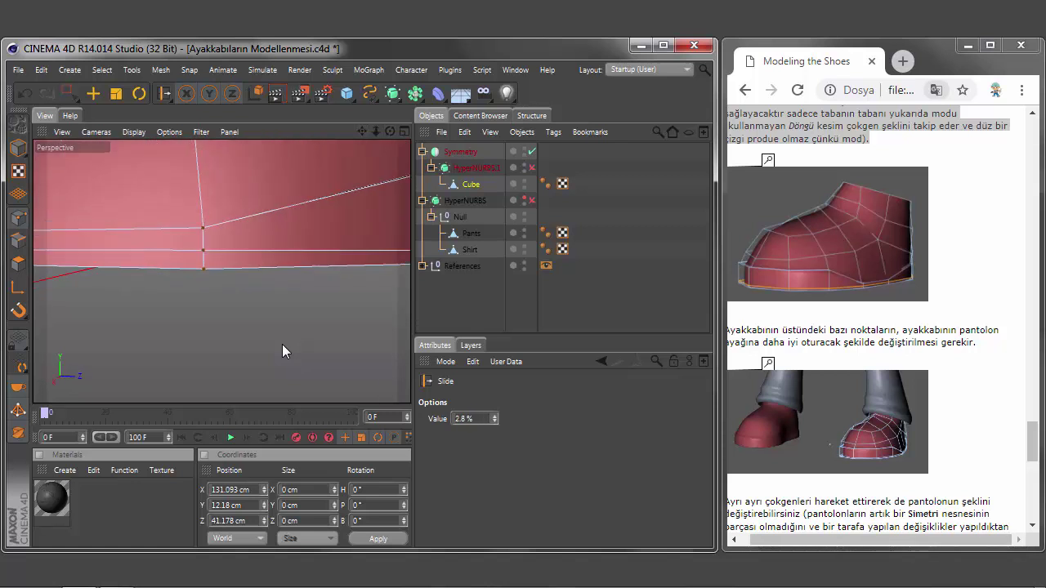
{"action": "scroll", "coordinate": [281, 351], "scroll_direction": "down", "scroll_amount": 3}
{"action": "scroll", "coordinate": [282, 351], "scroll_direction": "up", "scroll_amount": 2}
{"action": "scroll", "coordinate": [282, 351], "scroll_direction": "up", "scroll_amount": 3}
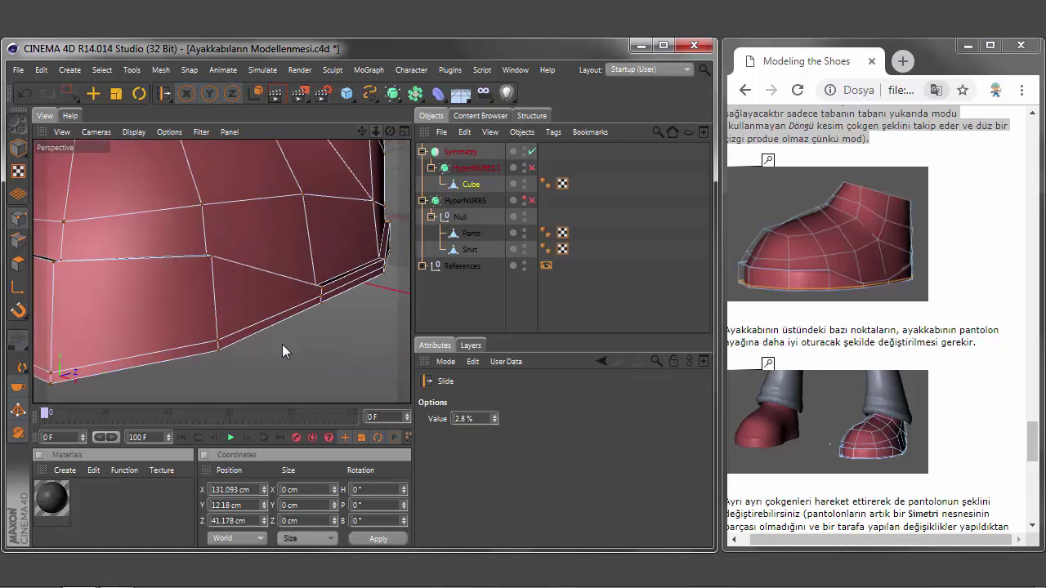
{"action": "scroll", "coordinate": [282, 351], "scroll_direction": "down", "scroll_amount": 5}
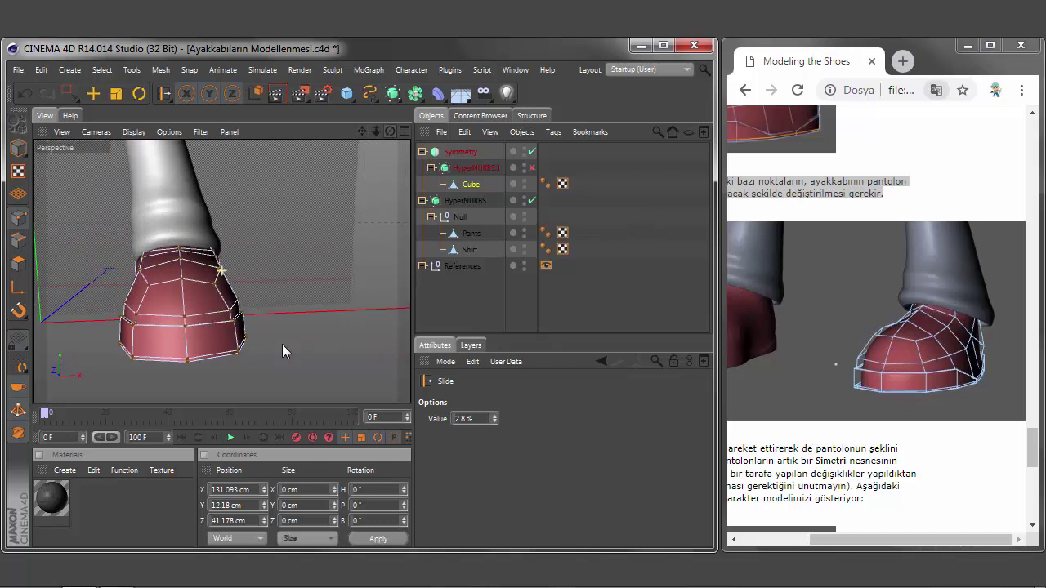
- Preview the smoothed shoe, then reselect the shoe mesh Cube after checking the Pants object
{"action": "left_click", "coordinate": [282, 351]}
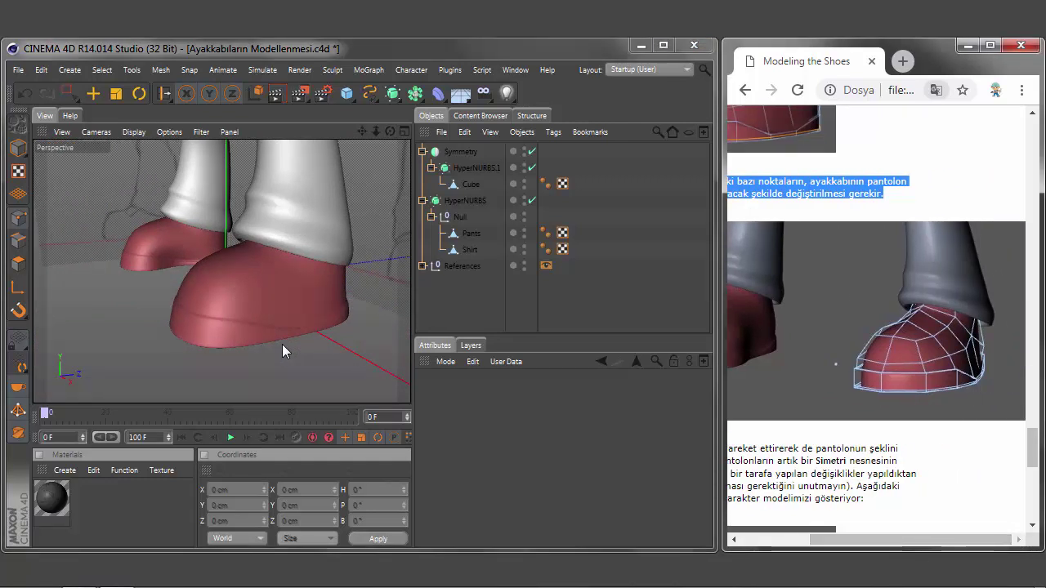
{"action": "left_click", "coordinate": [470, 184]}
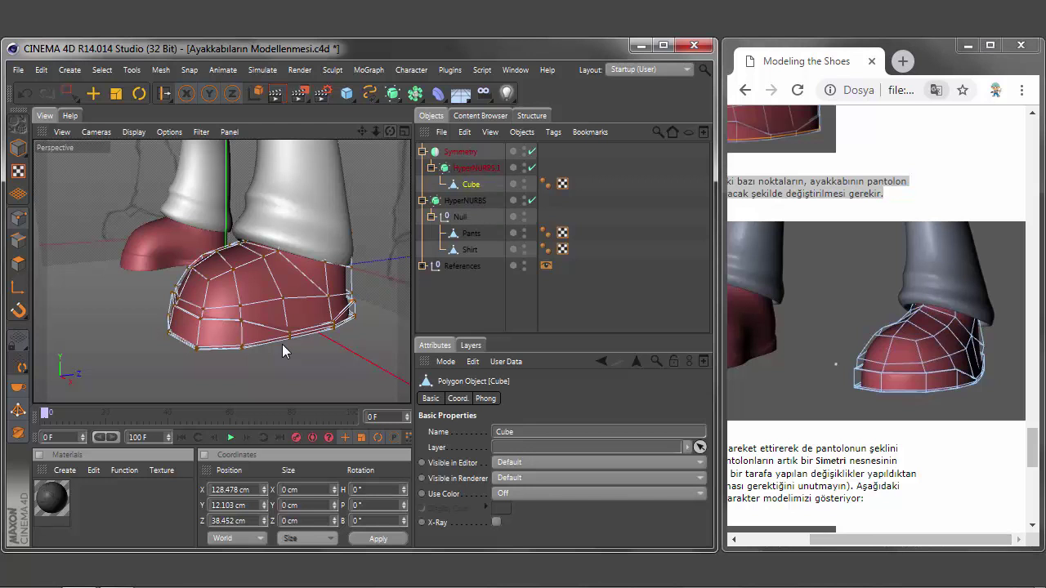
{"action": "scroll", "coordinate": [282, 352], "scroll_direction": "up", "scroll_amount": 5}
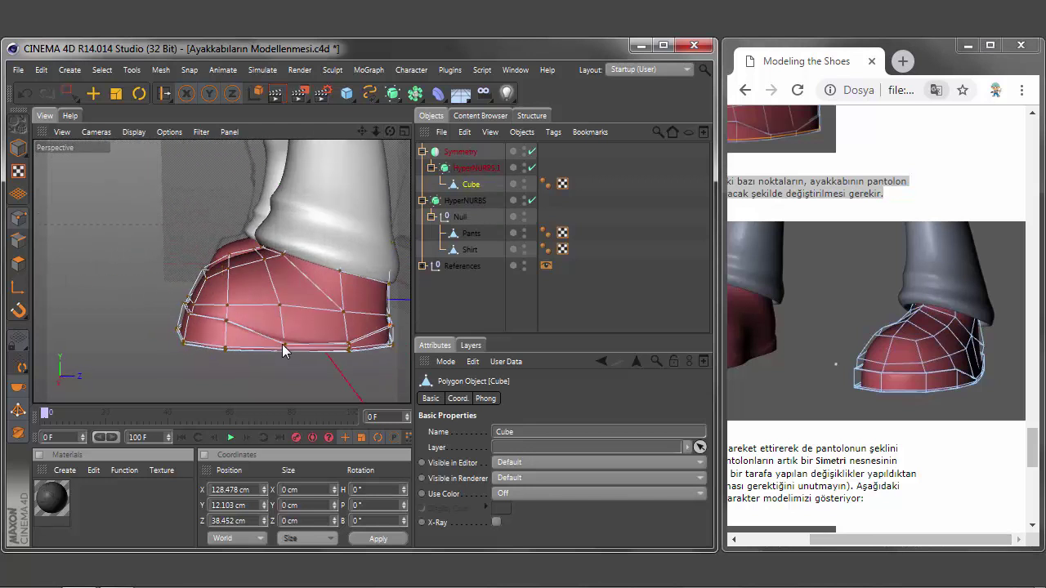
{"action": "left_click", "coordinate": [282, 352]}
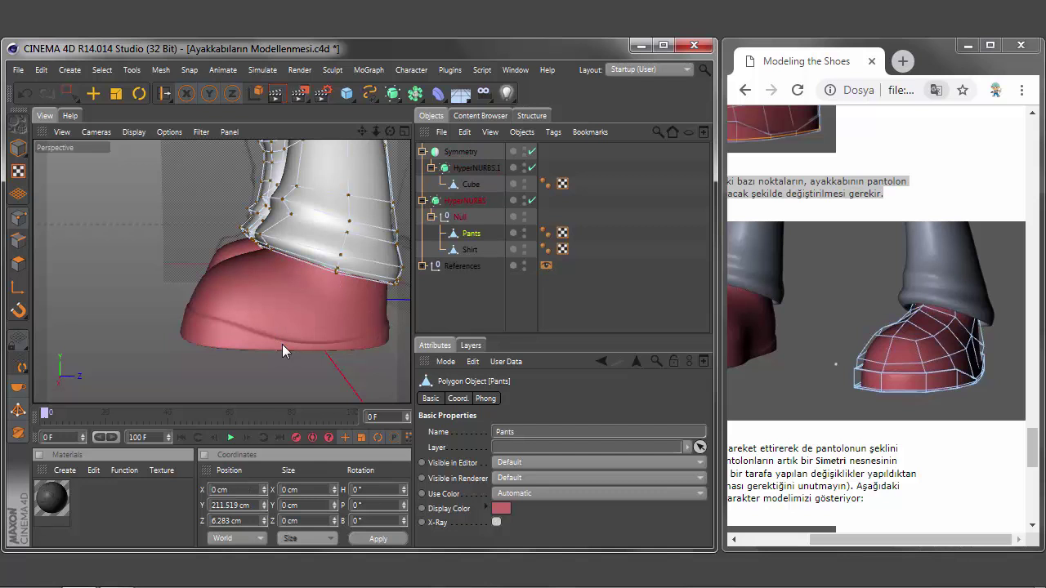
{"action": "left_click", "coordinate": [283, 351]}
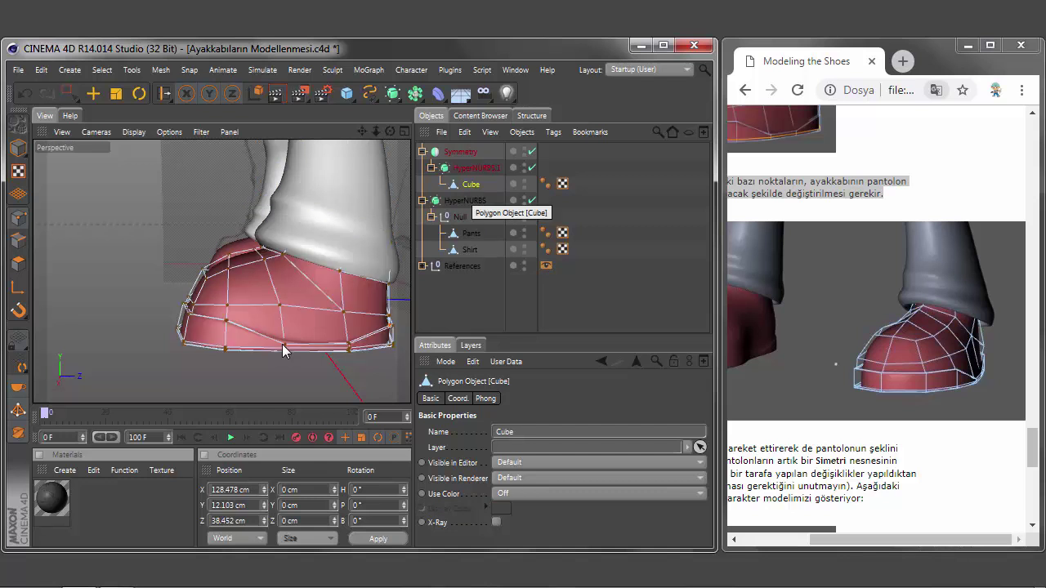
- Switch to the Move tool with smoothing off and view the shoe's side near the cuff
{"action": "key", "text": "ctrl+shift+z"}
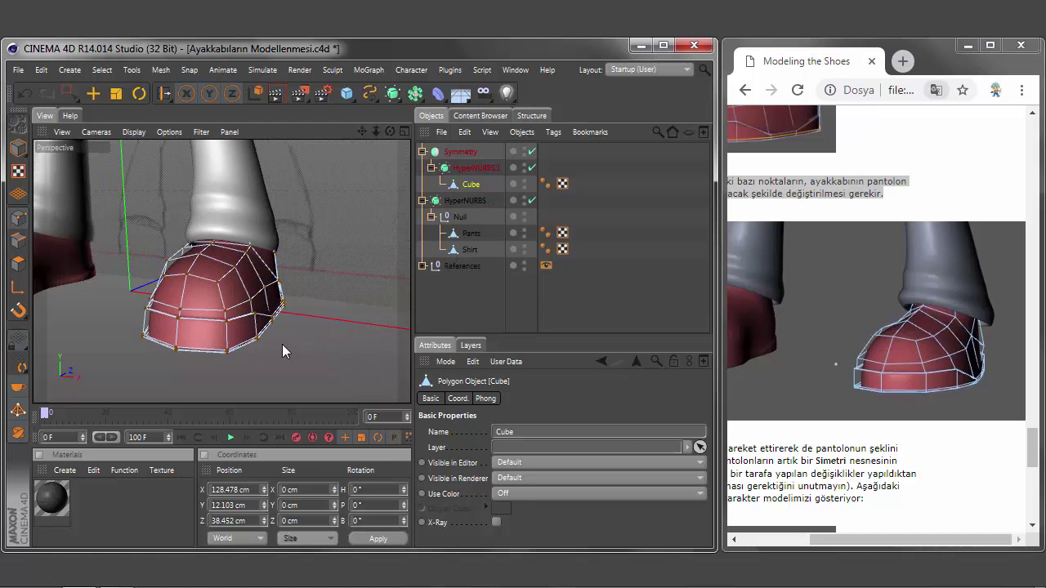
{"action": "key", "text": "ctrl+shift+z"}
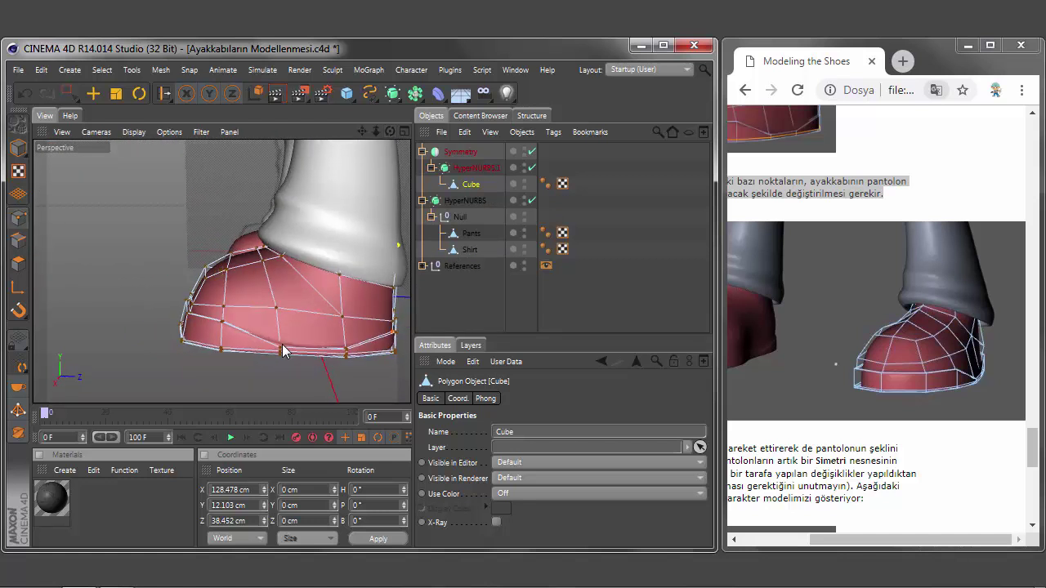
{"action": "key", "text": "ctrl+shift+z"}
{"action": "key", "text": "e"}
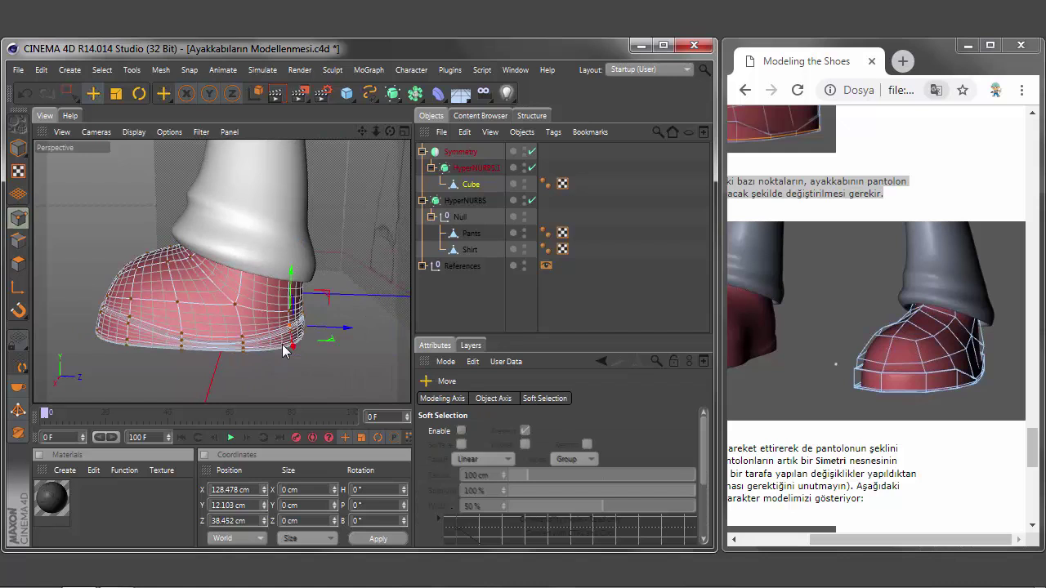
{"action": "key", "text": "q"}
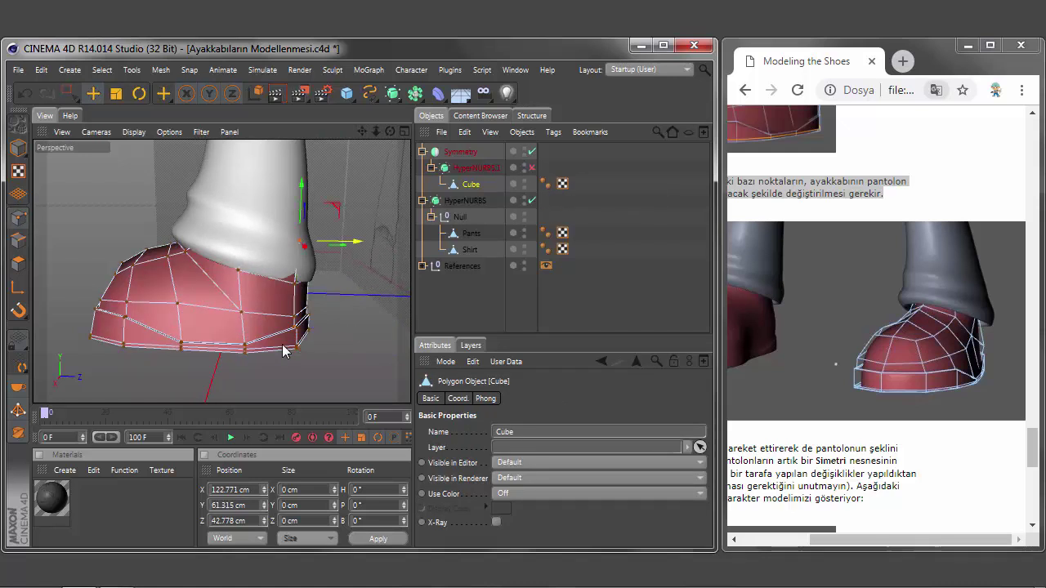
{"action": "key", "text": "ctrl+shift+z"}
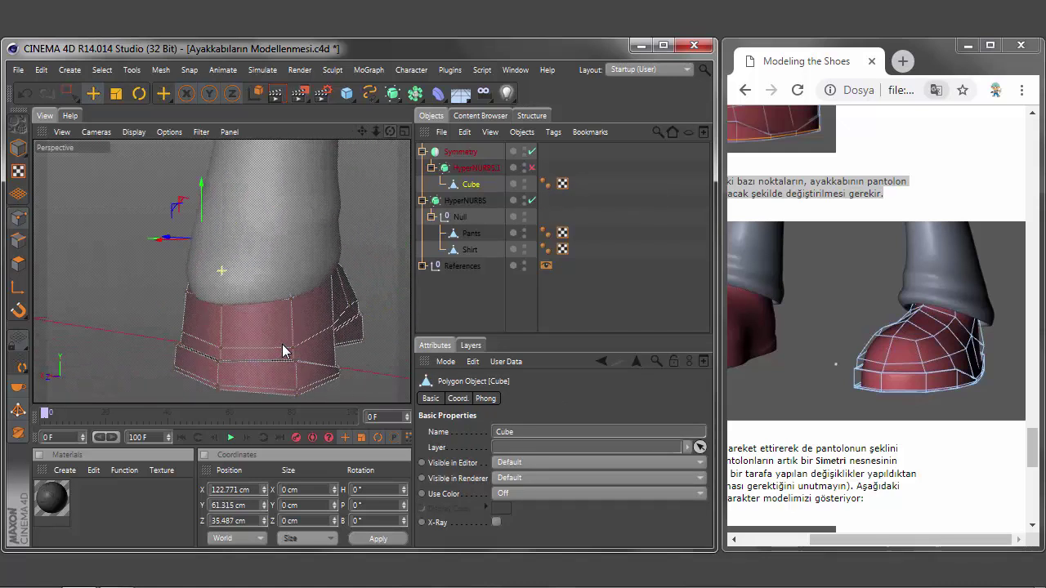
{"action": "key", "text": "ctrl+shift+z"}
{"action": "key", "text": "ctrl+shift+z"}
{"action": "key", "text": "ctrl+shift+z"}
{"action": "key", "text": "ctrl+shift+z"}
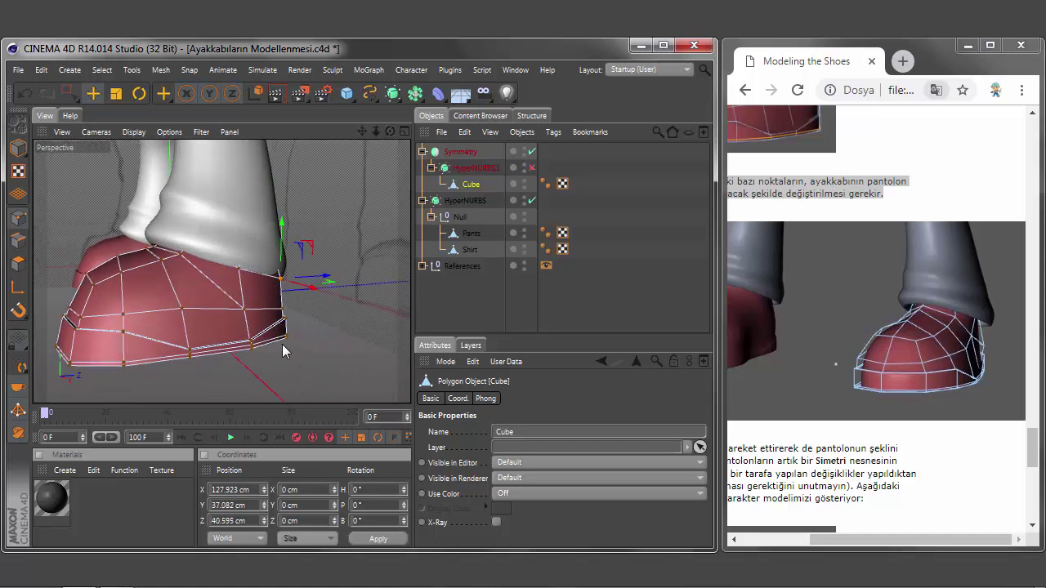
- Adjust points around the shoe's top opening so they tuck inside the pant cuff
{"action": "key", "text": "ctrl+shift+z"}
{"action": "key", "text": "ctrl+shift+z"}
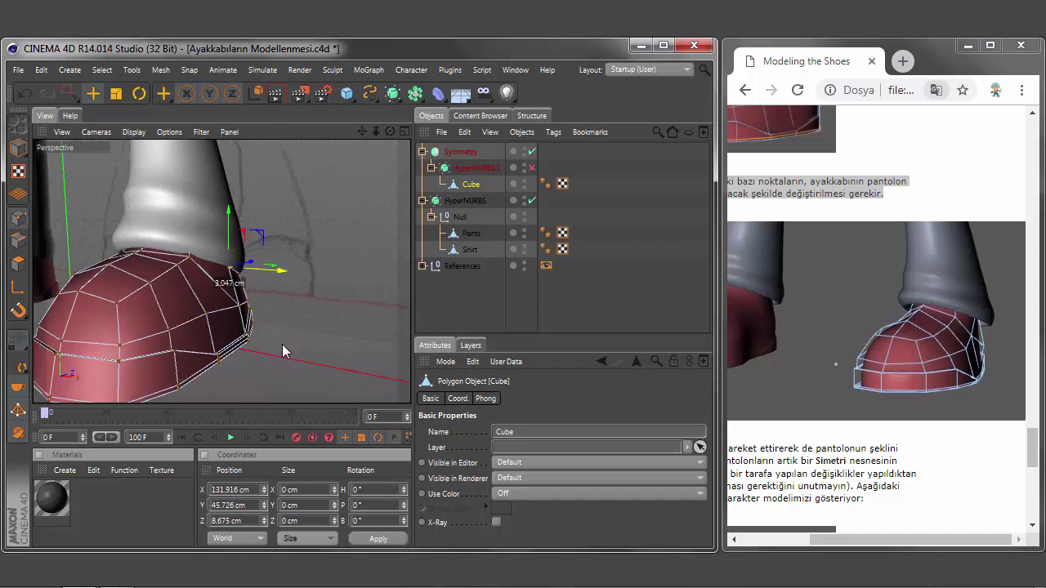
{"action": "key", "text": "ctrl+z"}
{"action": "key", "text": "ctrl+shift+z"}
{"action": "key", "text": "ctrl+shift+z"}
{"action": "key", "text": "ctrl+shift+z"}
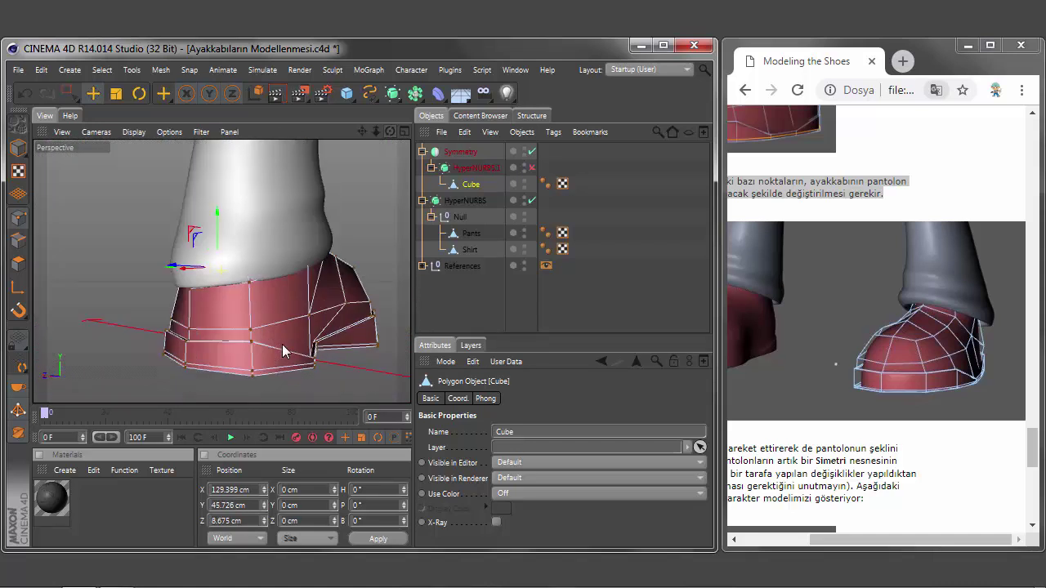
{"action": "key", "text": "ctrl+shift+z"}
{"action": "key", "text": "ctrl+shift+z"}
{"action": "key", "text": "ctrl+shift+z"}
{"action": "key", "text": "ctrl+z"}
{"action": "key", "text": "ctrl+z"}
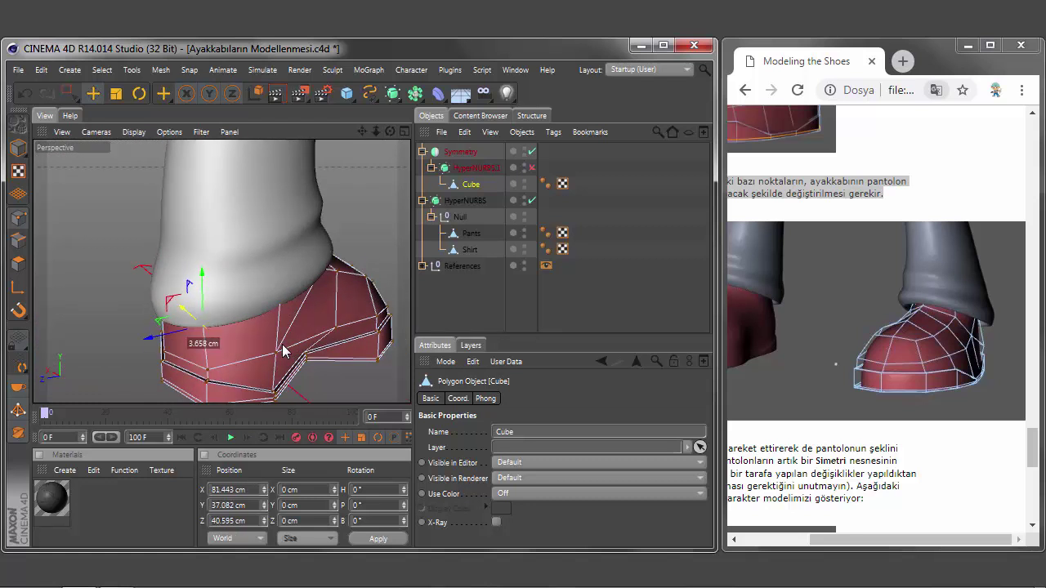
{"action": "key", "text": "ctrl+z"}
{"action": "key", "text": "ctrl+z"}
{"action": "key", "text": "ctrl+shift+z"}
{"action": "key", "text": "ctrl+shift+z"}
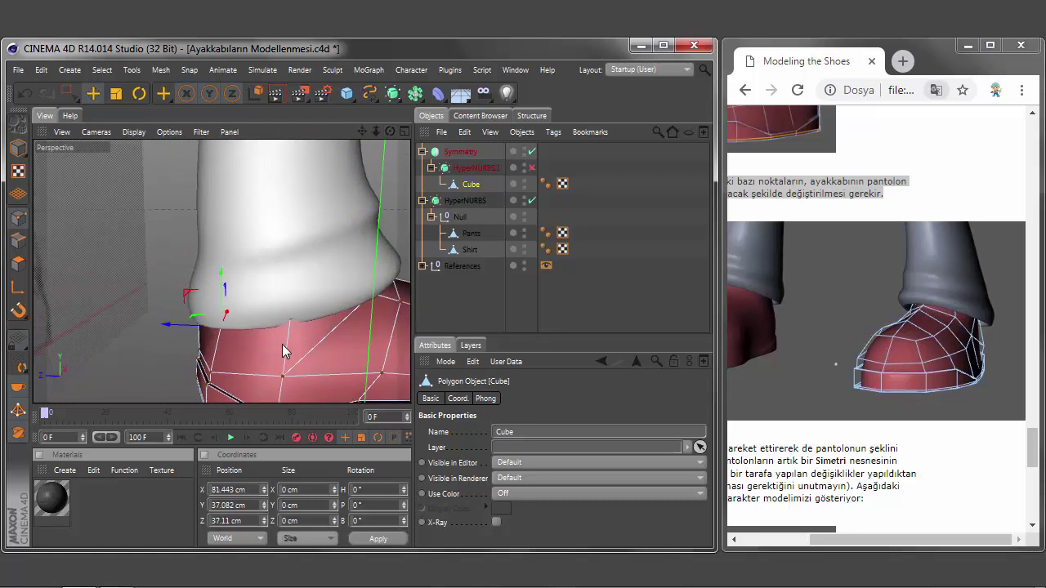
{"action": "key", "text": "ctrl+z"}
{"action": "key", "text": "ctrl+shift+z"}
{"action": "key", "text": "ctrl+z"}
{"action": "key", "text": "ctrl+z"}
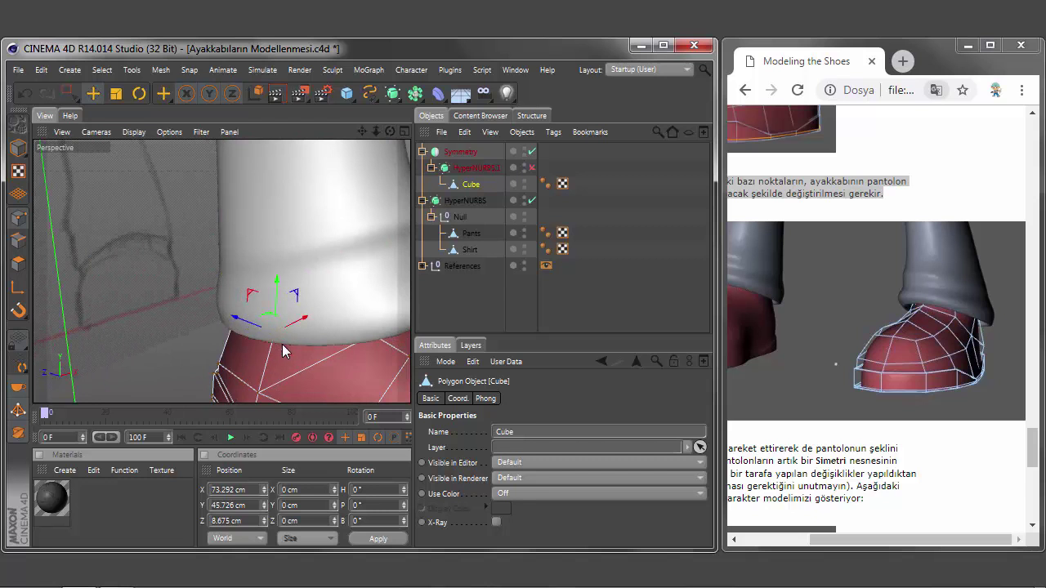
{"action": "key", "text": "ctrl+shift+z"}
{"action": "key", "text": "ctrl+shift+z"}
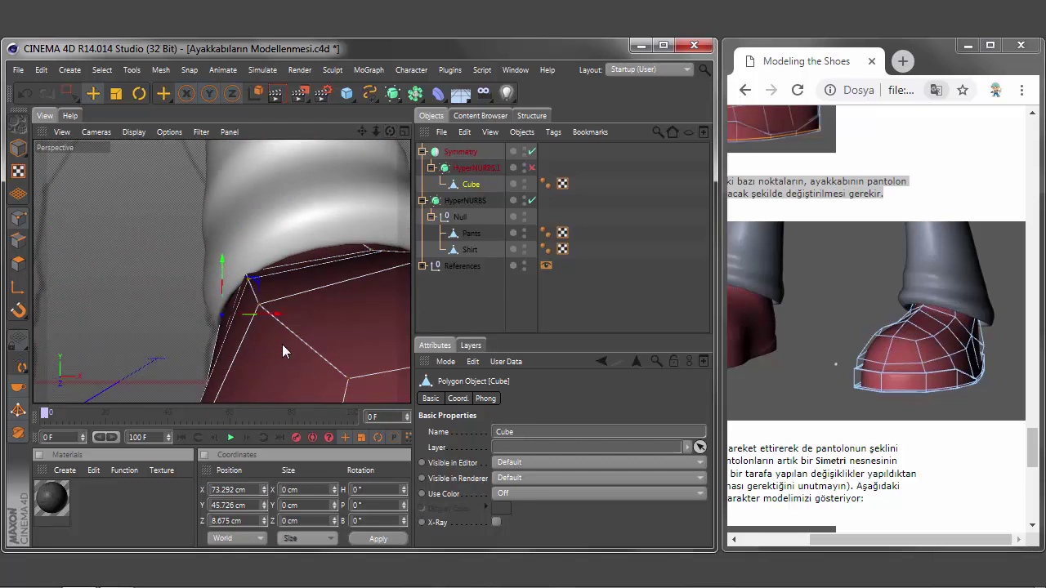
{"action": "key", "text": "ctrl+shift+z"}
{"action": "key", "text": "ctrl+shift+z"}
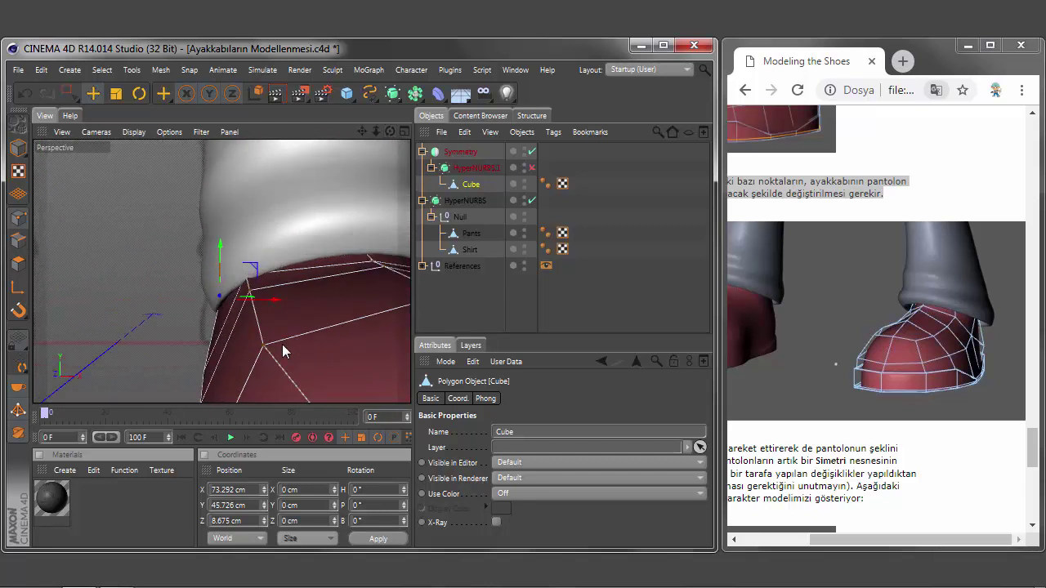
{"action": "key", "text": "ctrl+shift+z"}
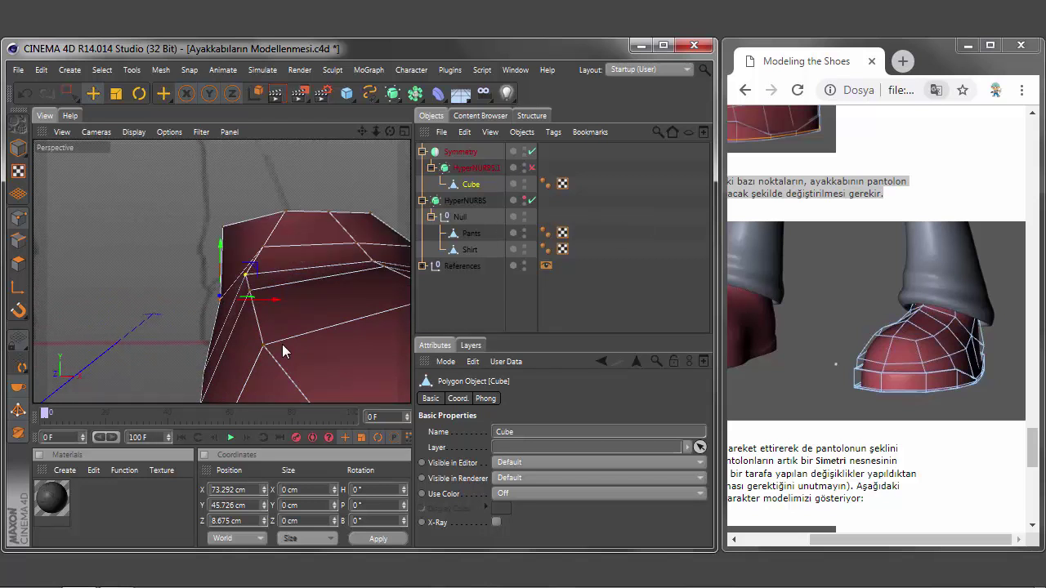
{"action": "key", "text": "ctrl+shift+z"}
{"action": "key", "text": "ctrl+shift+z"}
{"action": "key", "text": "ctrl+shift+z"}
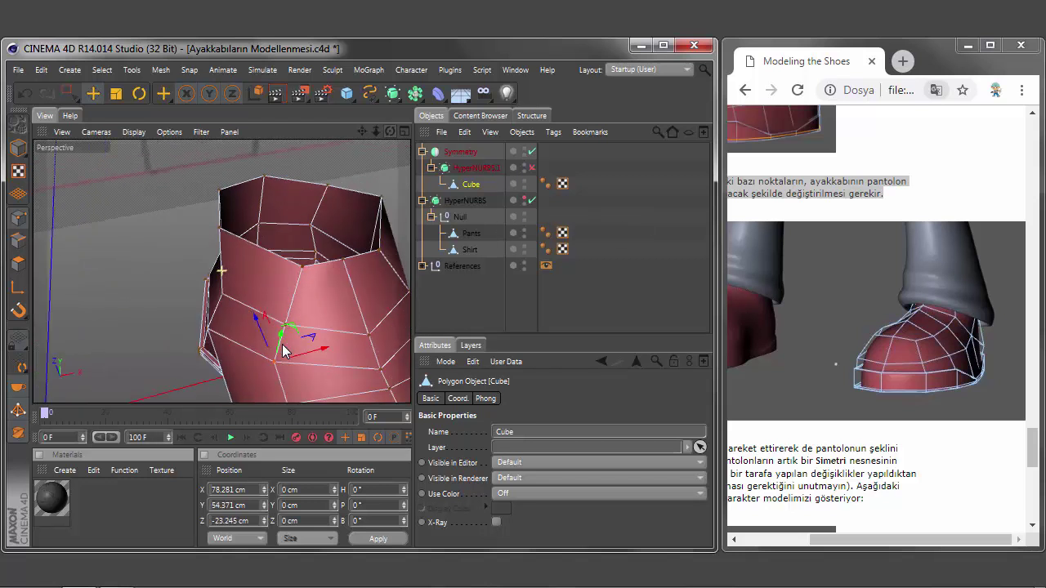
{"action": "key", "text": "ctrl+z"}
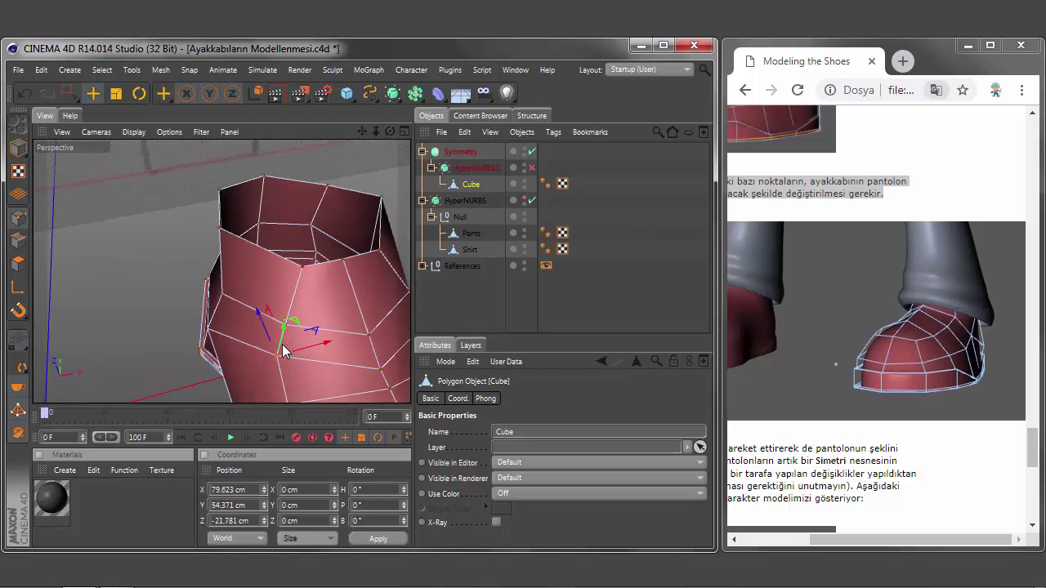
{"action": "key", "text": "ctrl+z"}
- Move the selected shoe point 2.3 cm along X toward the pants cuff
{"action": "left_click_drag", "start_coordinate": [282, 352], "coordinate": [284, 351]}
{"action": "key", "text": "ctrl+shift+z"}
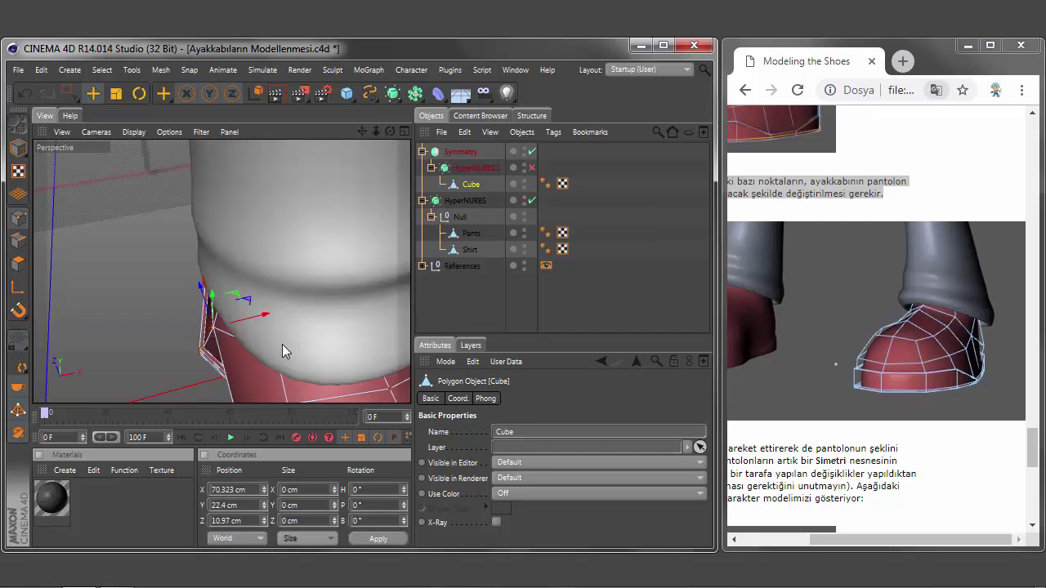
{"action": "key", "text": "ctrl+shift+z"}
{"action": "key", "text": "ctrl+shift+z"}
{"action": "key", "text": "ctrl+shift+z"}
{"action": "key", "text": "ctrl+shift+z"}
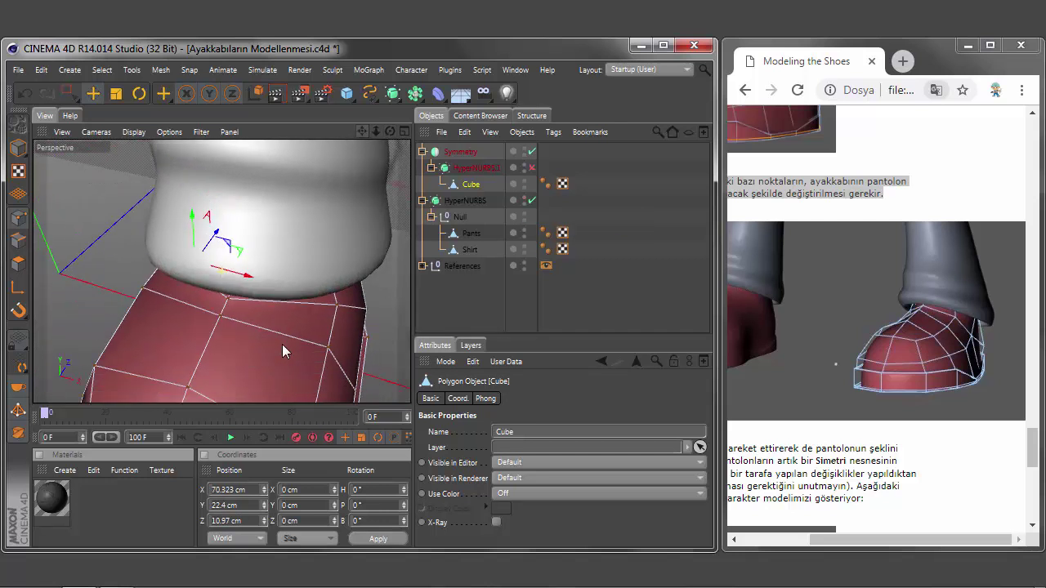
{"action": "key", "text": "ctrl+shift+z"}
{"action": "key", "text": "ctrl+shift+z"}
{"action": "key", "text": "ctrl+shift+z"}
{"action": "key", "text": "ctrl+shift+z"}
{"action": "key", "text": "ctrl+shift+z"}
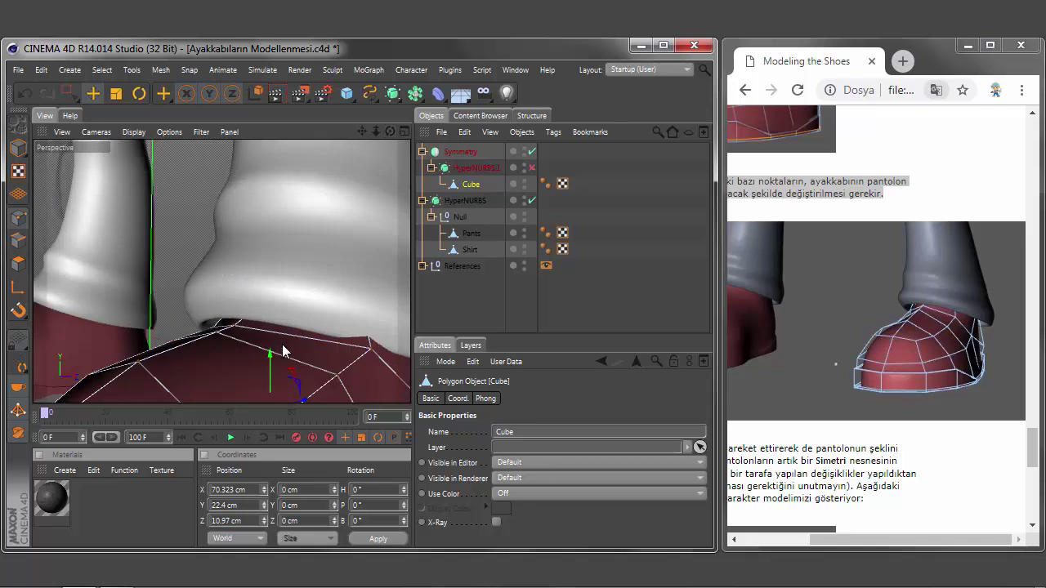
- Hide the clothes and raise a shoe top point to Y 61.11 cm beneath the cuff
{"action": "left_click", "coordinate": [524, 200]}
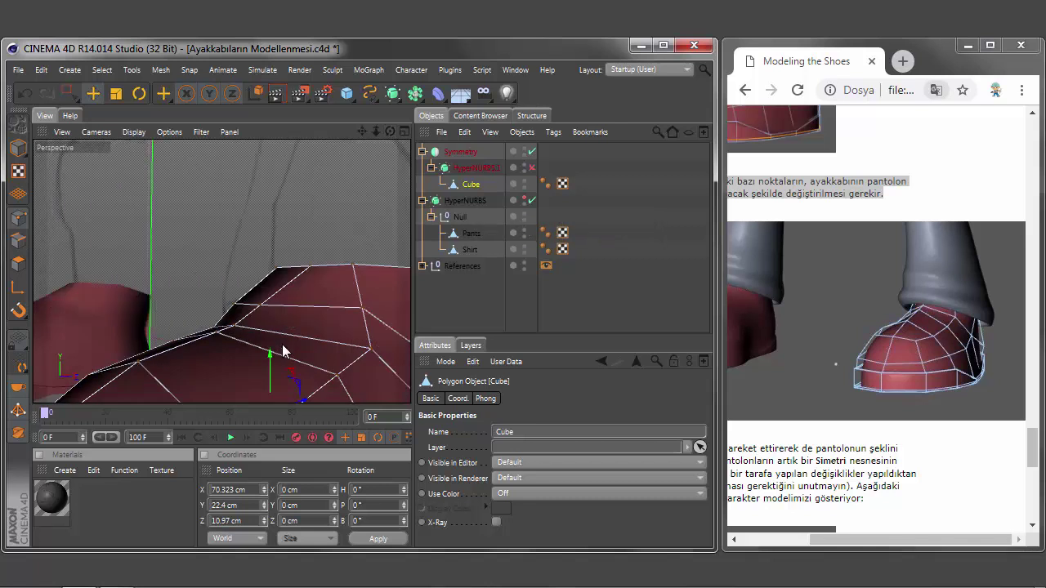
{"action": "key", "text": "ctrl+z"}
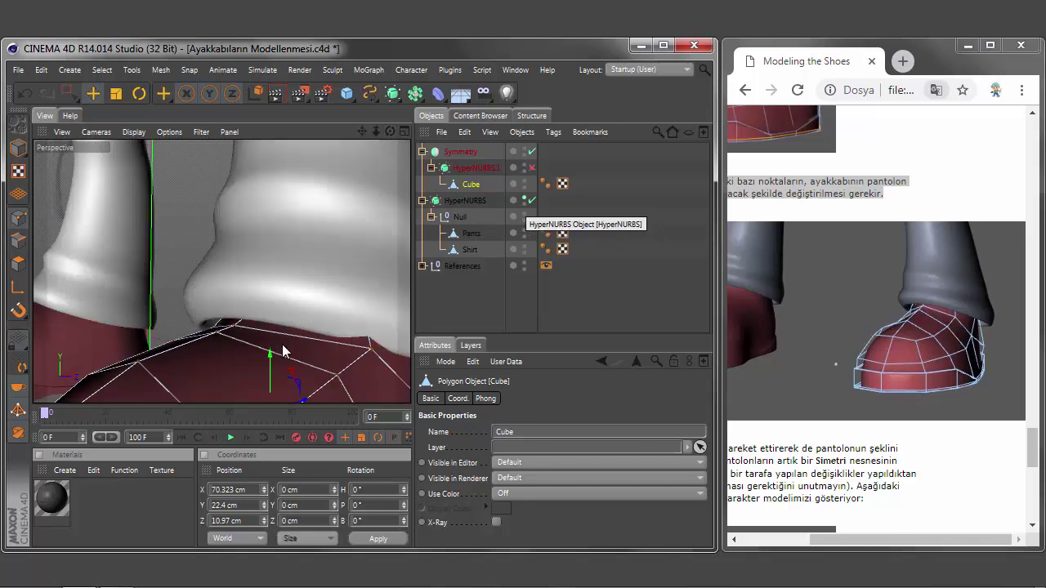
{"action": "key", "text": "ctrl+z"}
{"action": "key", "text": "ctrl+z"}
{"action": "key", "text": "ctrl+shift+z"}
{"action": "key", "text": "ctrl+shift+z"}
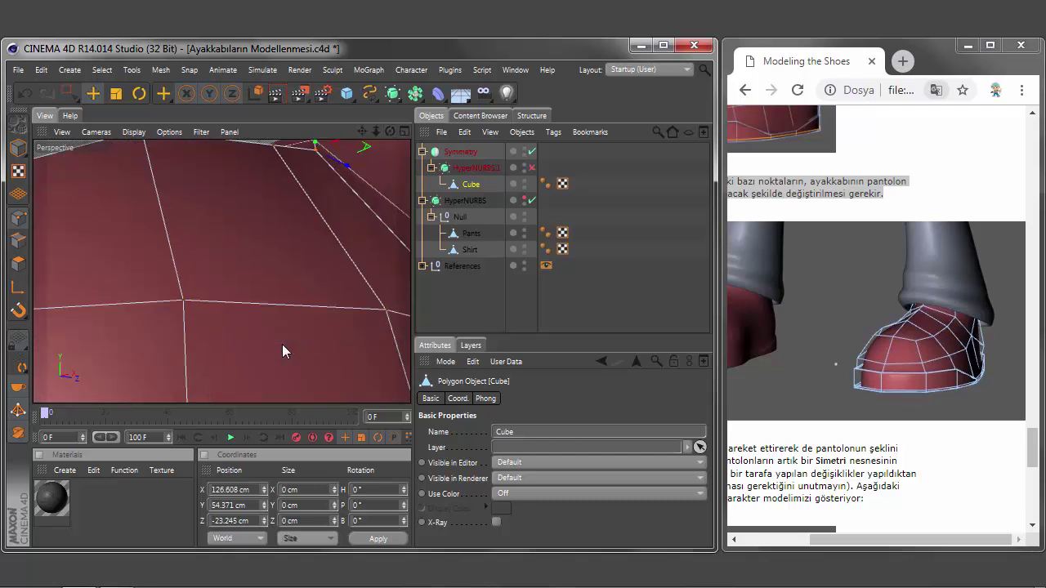
{"action": "key", "text": "ctrl+shift+z"}
{"action": "key", "text": "ctrl+shift+z"}
{"action": "key", "text": "ctrl+shift+z"}
{"action": "key", "text": "ctrl+shift+z"}
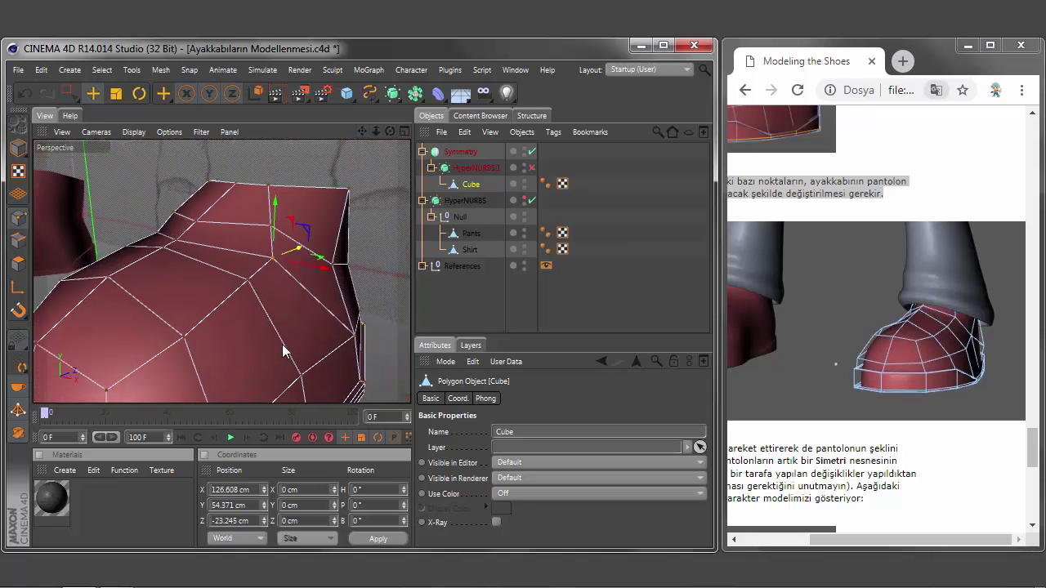
{"action": "key", "text": "ctrl+z"}
{"action": "key", "text": "ctrl+z"}
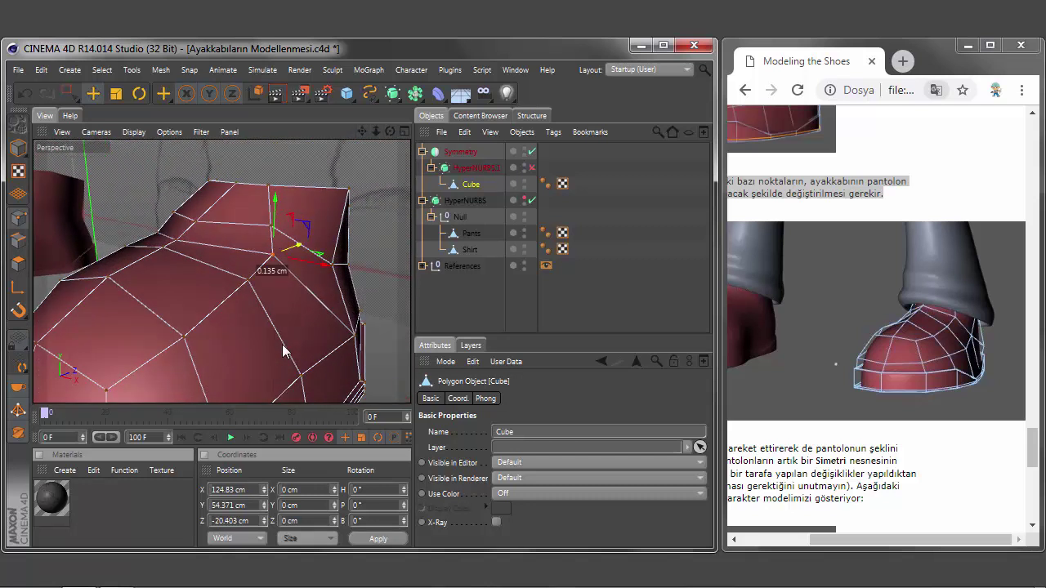
{"action": "key", "text": "ctrl+z"}
{"action": "key", "text": "ctrl+z"}
{"action": "key", "text": "ctrl+z"}
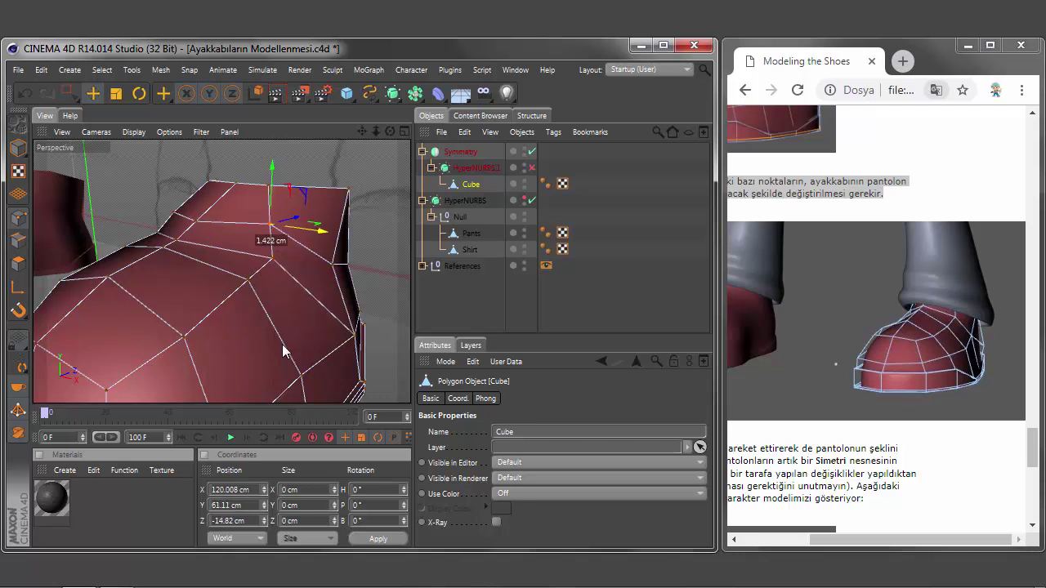
{"action": "key", "text": "ctrl+z"}
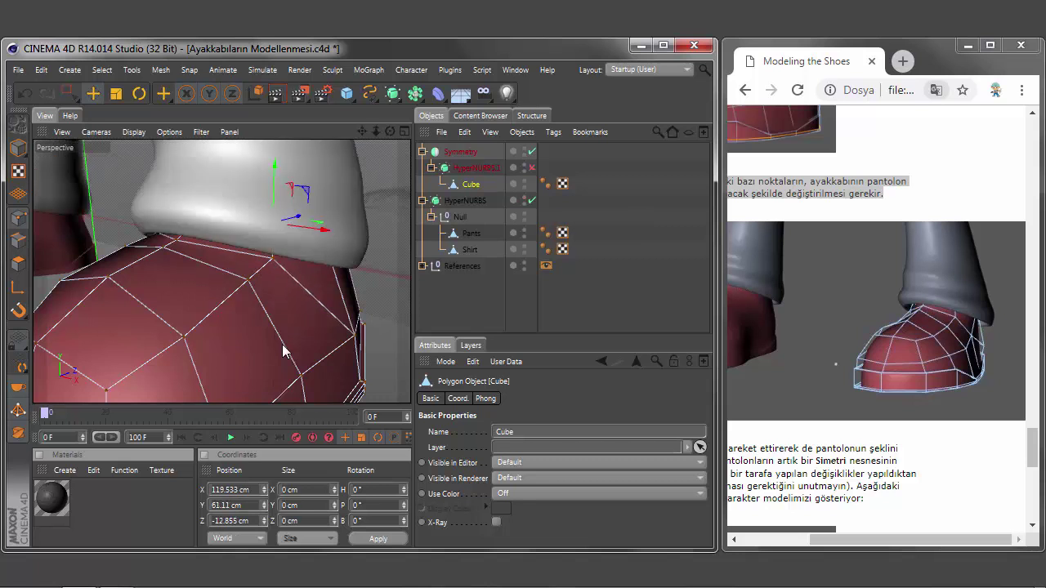
{"action": "key", "text": "ctrl+shift+z"}
{"action": "key", "text": "ctrl+shift+z"}
{"action": "key", "text": "ctrl+z"}
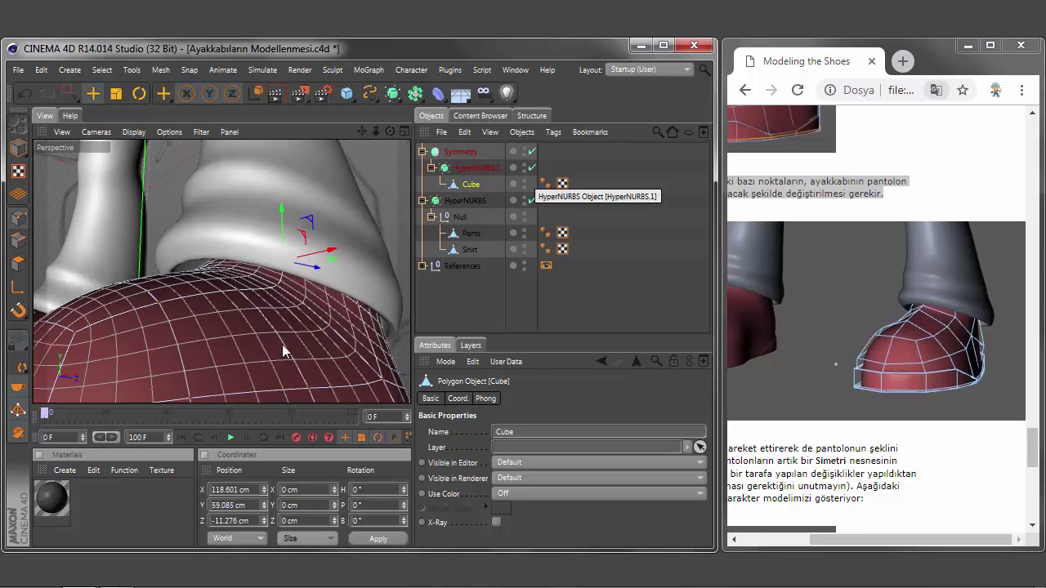
- With smoothing on, inspect the shoe's fit under the pants from several views, then toggle HyperNURBS.1
{"action": "key", "text": "ctrl+shift+z"}
{"action": "key", "text": "ctrl+shift+z"}
{"action": "key", "text": "ctrl+shift+z"}
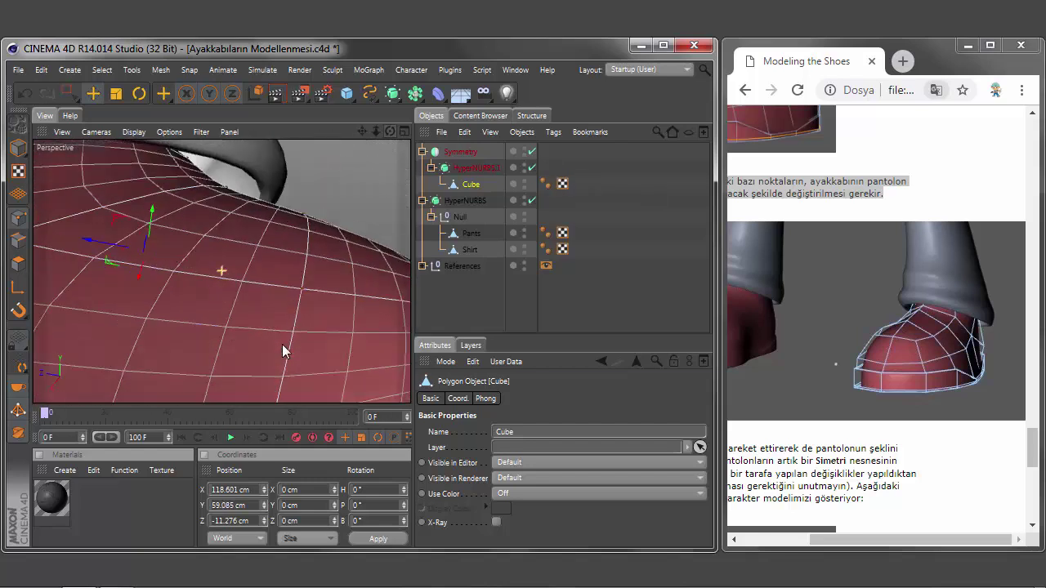
{"action": "key", "text": "ctrl+shift+z"}
{"action": "key", "text": "ctrl+shift+z"}
{"action": "key", "text": "ctrl+shift+z"}
{"action": "key", "text": "ctrl+shift+z"}
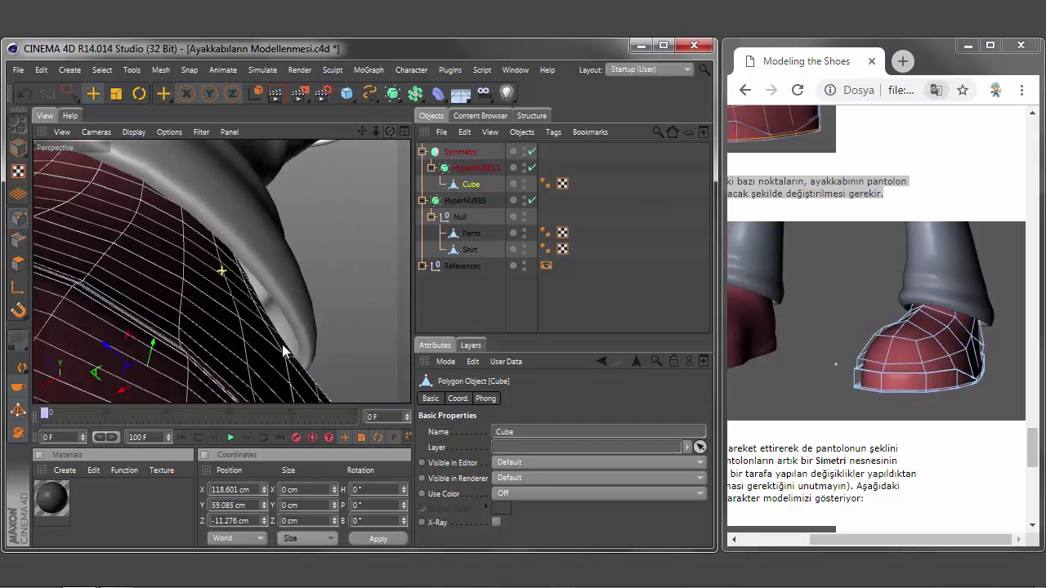
{"action": "key", "text": "ctrl+shift+z"}
{"action": "key", "text": "ctrl+shift+z"}
{"action": "key", "text": "ctrl+shift+z"}
{"action": "key", "text": "ctrl+shift+z"}
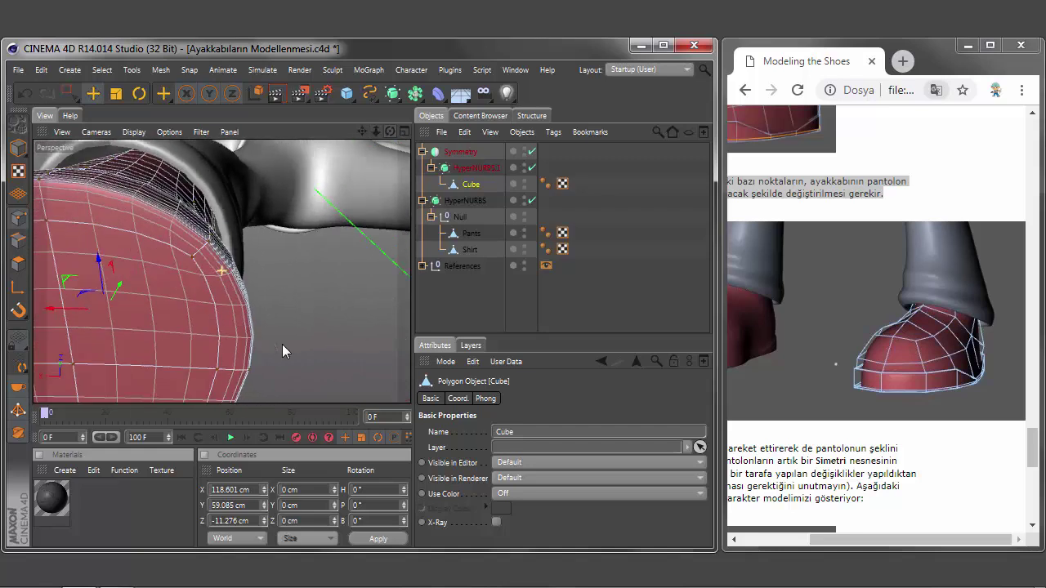
{"action": "key", "text": "ctrl+shift+z"}
{"action": "key", "text": "ctrl+shift+z"}
{"action": "key", "text": "ctrl+shift+z"}
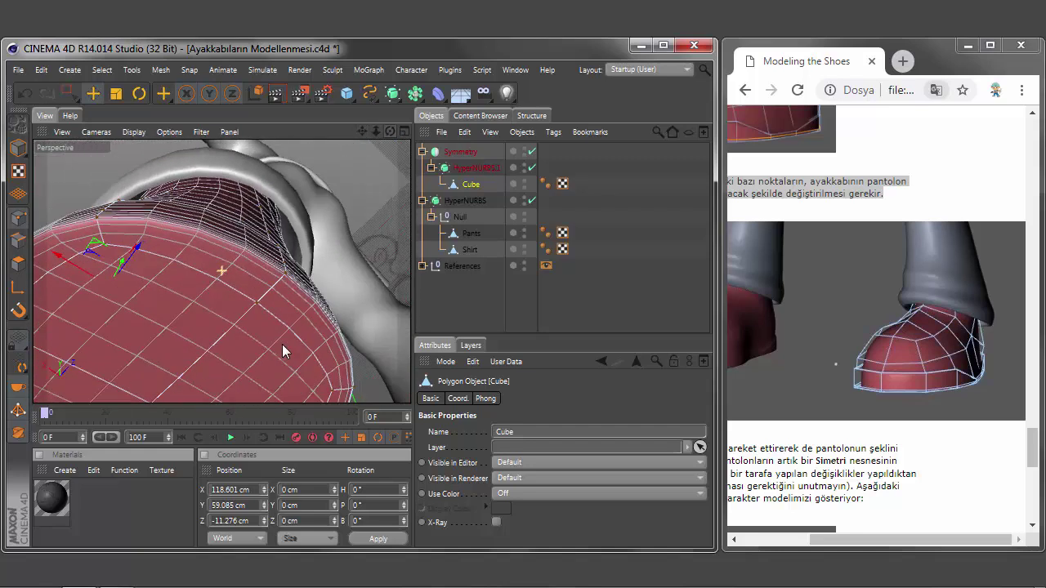
{"action": "key", "text": "ctrl+shift+z"}
{"action": "key", "text": "ctrl+shift+z"}
{"action": "key", "text": "ctrl+shift+z"}
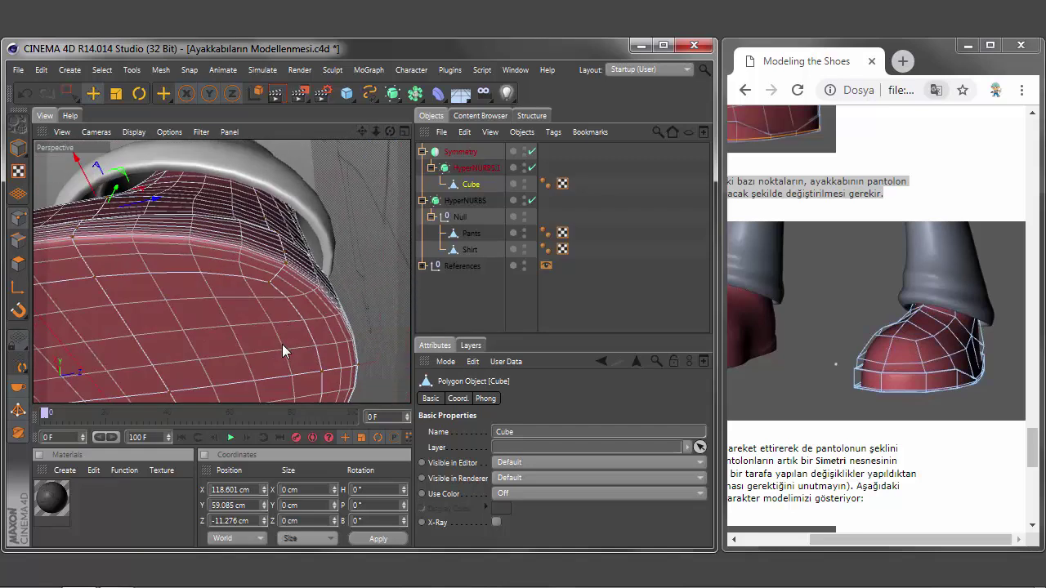
{"action": "key", "text": "ctrl+shift+z"}
{"action": "key", "text": "ctrl+shift+z"}
{"action": "key", "text": "ctrl+shift+z"}
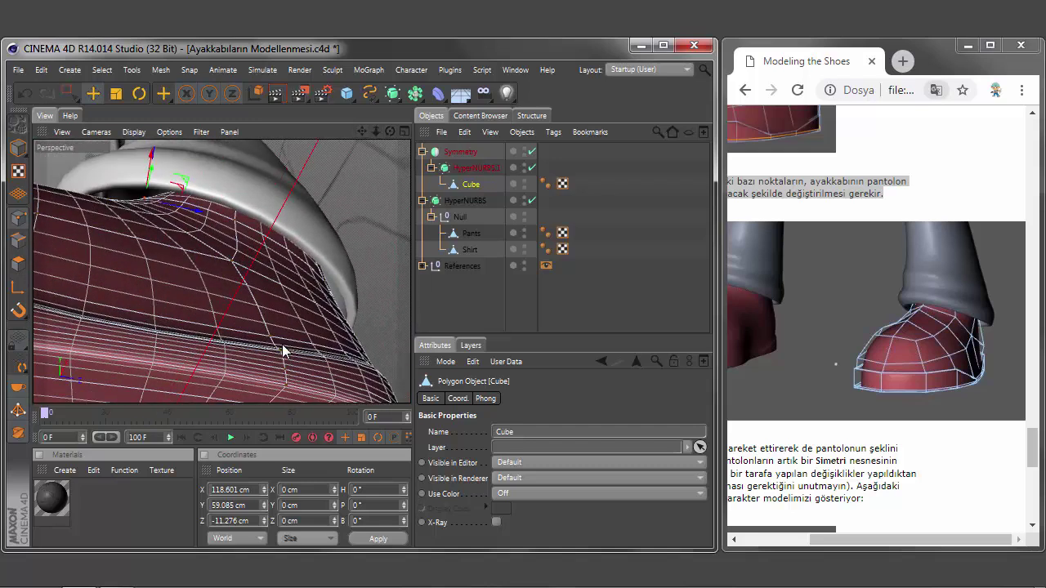
{"action": "key", "text": "ctrl+shift+z"}
{"action": "key", "text": "ctrl+shift+z"}
{"action": "key", "text": "ctrl+shift+z"}
{"action": "key", "text": "ctrl+shift+z"}
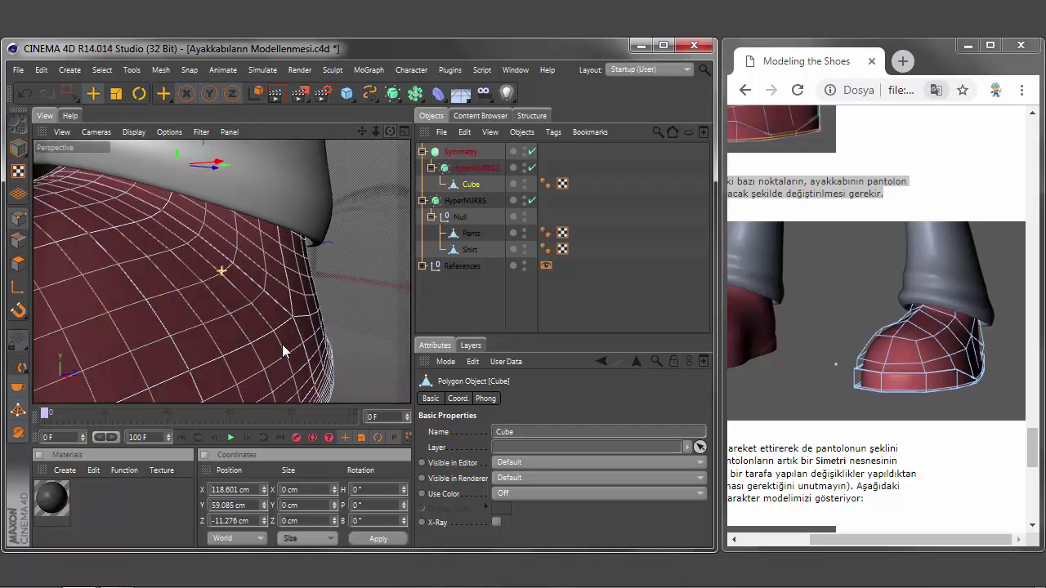
{"action": "key", "text": "ctrl+shift+z"}
{"action": "key", "text": "ctrl+shift+z"}
{"action": "key", "text": "ctrl+shift+z"}
{"action": "key", "text": "ctrl+shift+z"}
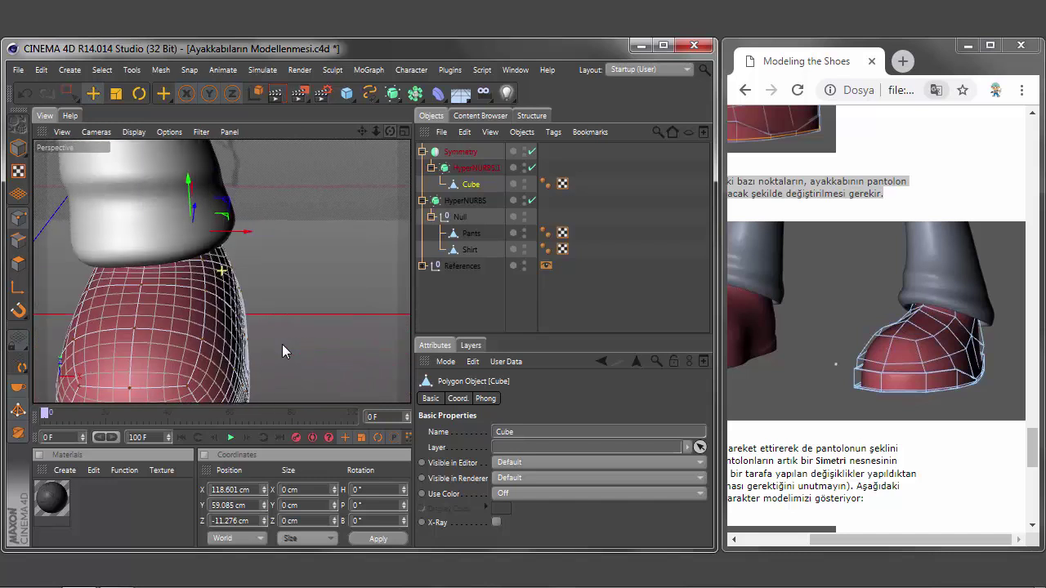
{"action": "key", "text": "ctrl+shift+z"}
{"action": "key", "text": "ctrl+shift+z"}
{"action": "key", "text": "ctrl+shift+z"}
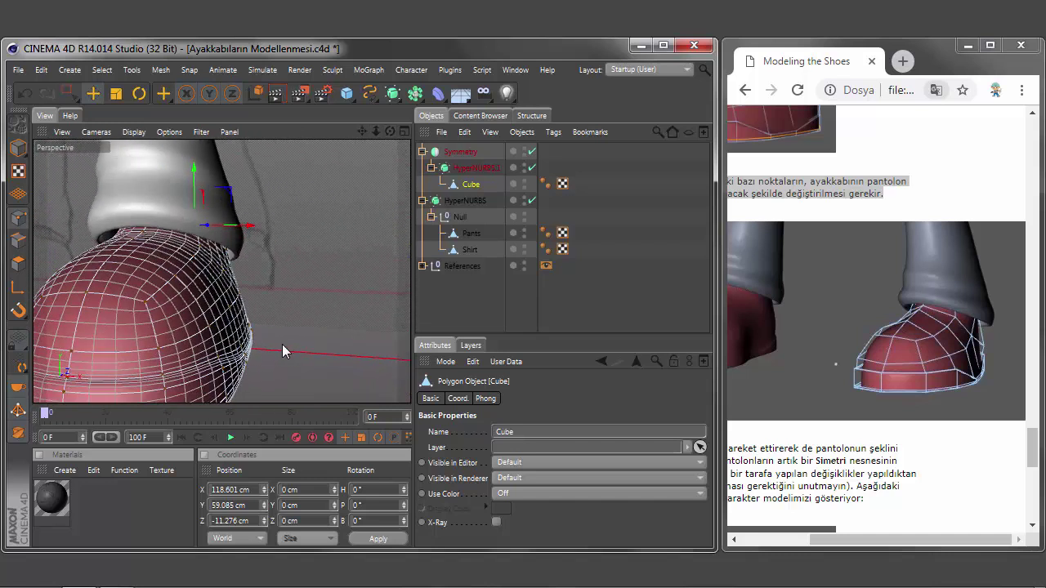
{"action": "left_click", "coordinate": [532, 168]}
{"action": "left_click", "coordinate": [532, 168]}
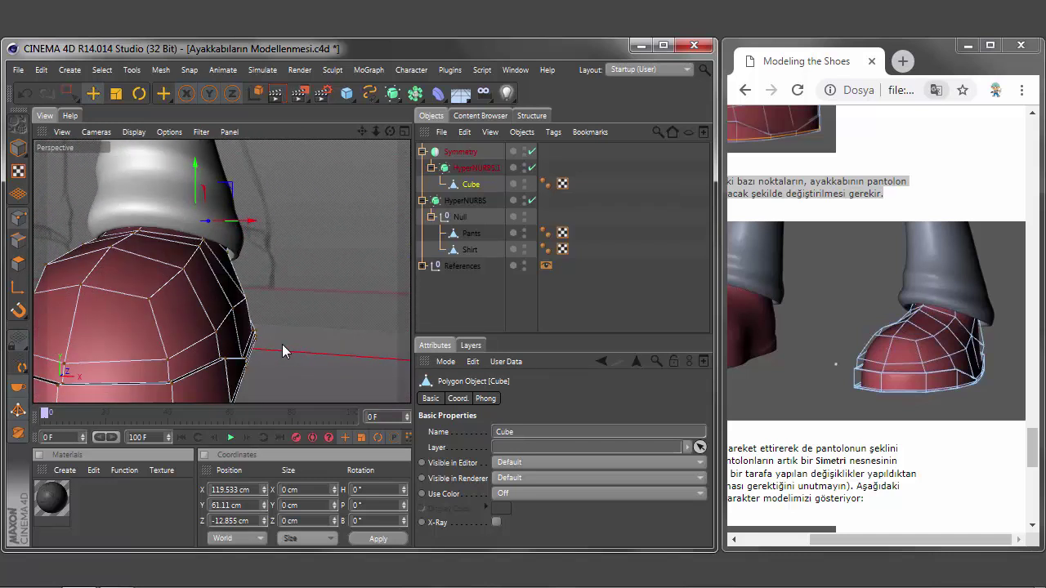
- Re-enable HyperNURBS.1, colour the clothes with grey-blue Mat.1 (R 124, G 133, B 148), and deselect all
{"action": "left_click", "coordinate": [532, 167]}
{"action": "left_click", "coordinate": [532, 167]}
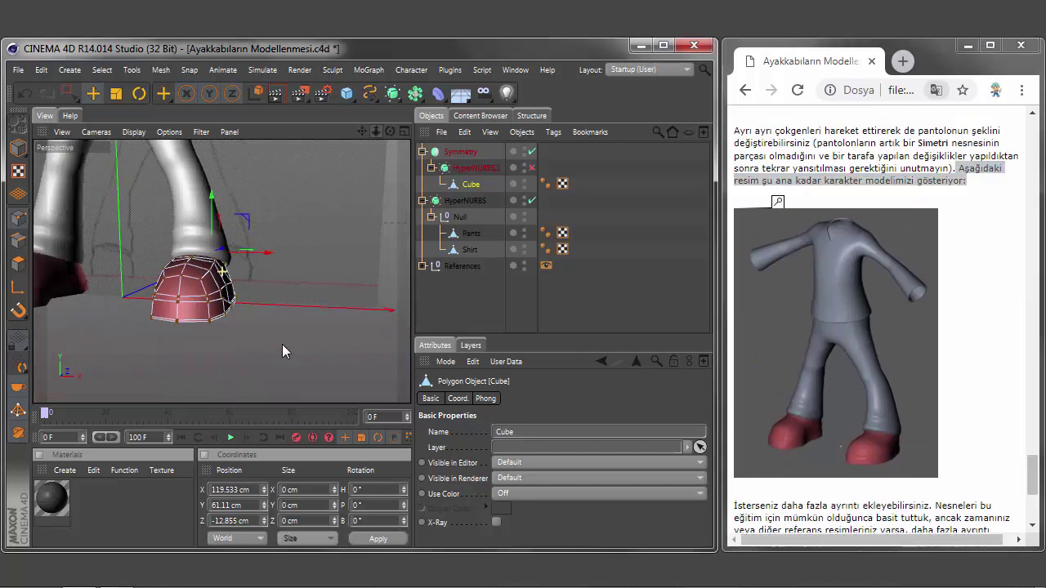
{"action": "scroll", "coordinate": [283, 351], "scroll_direction": "down", "scroll_amount": 3}
{"action": "scroll", "coordinate": [283, 352], "scroll_direction": "down", "scroll_amount": 3}
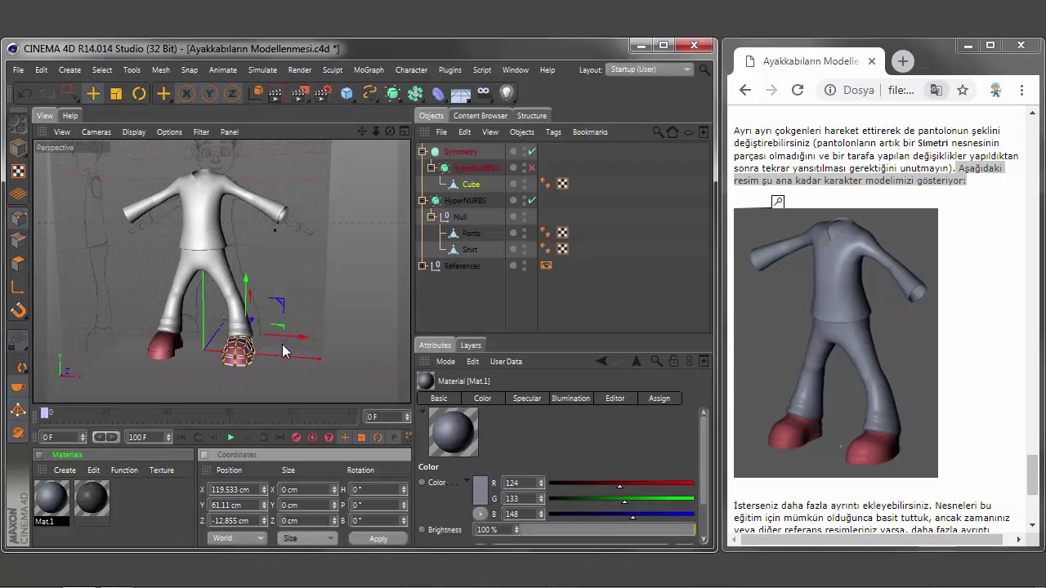
{"action": "left_click", "coordinate": [282, 344]}
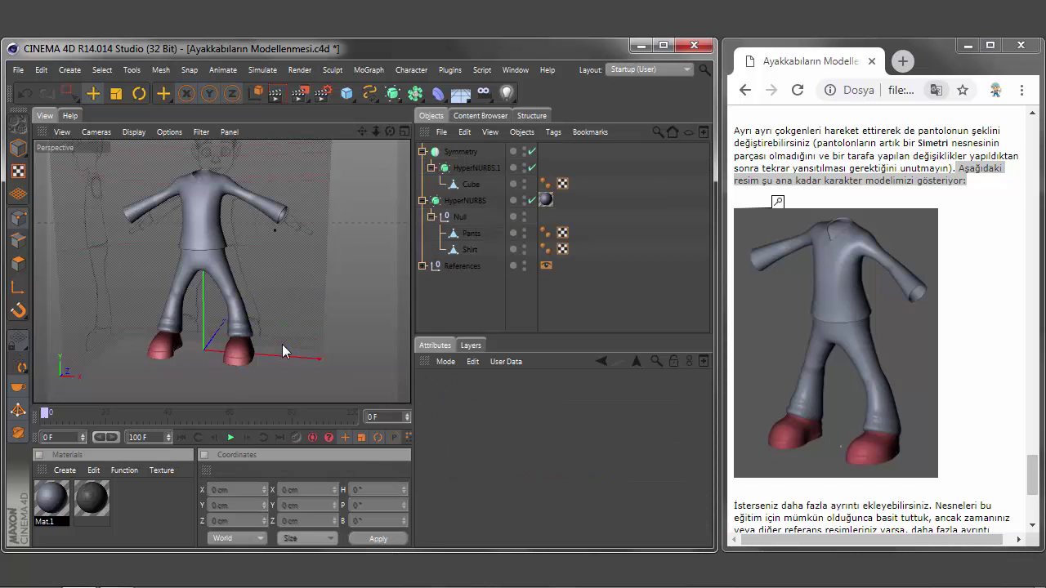
- Orbit to a side view of the dressed character, switch the camera to Parallel, and zoom out
{"action": "left_click_drag", "start_coordinate": [282, 344], "coordinate": [282, 344], "text": "alt"}
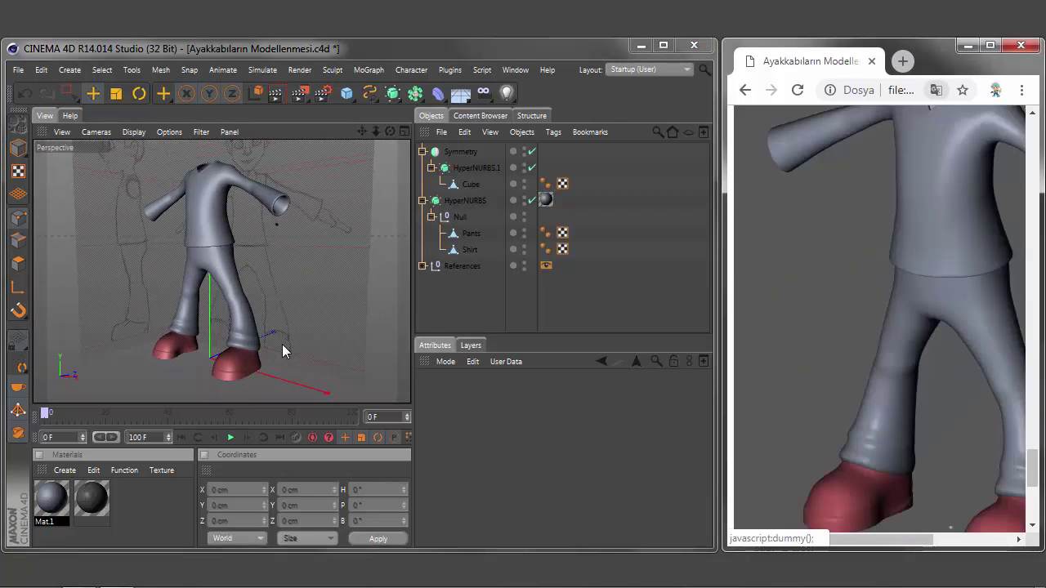
{"action": "left_click_drag", "start_coordinate": [283, 351], "coordinate": [282, 351], "text": "alt"}
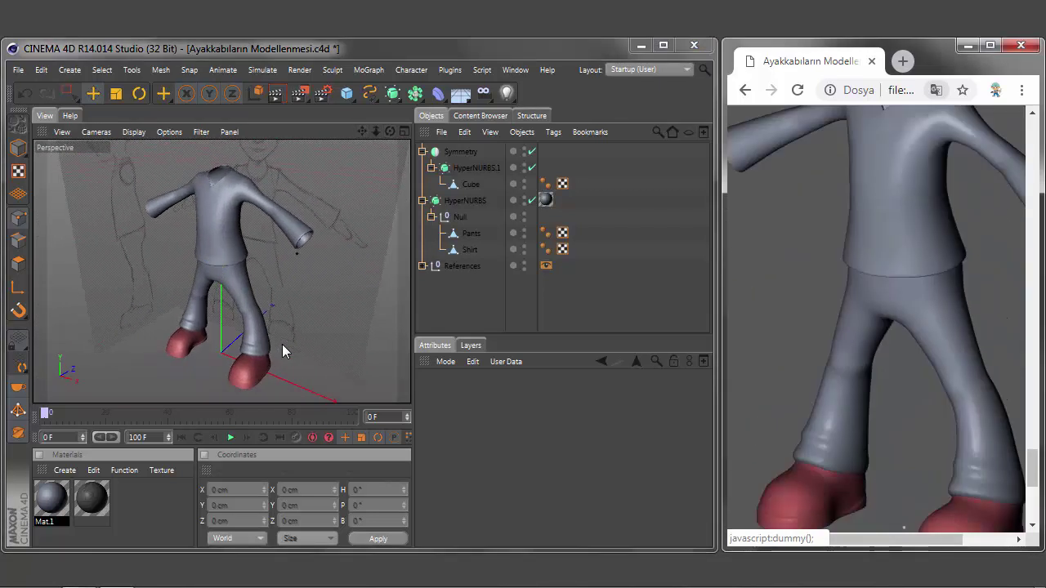
{"action": "left_click", "coordinate": [97, 132]}
{"action": "left_click", "coordinate": [112, 222]}
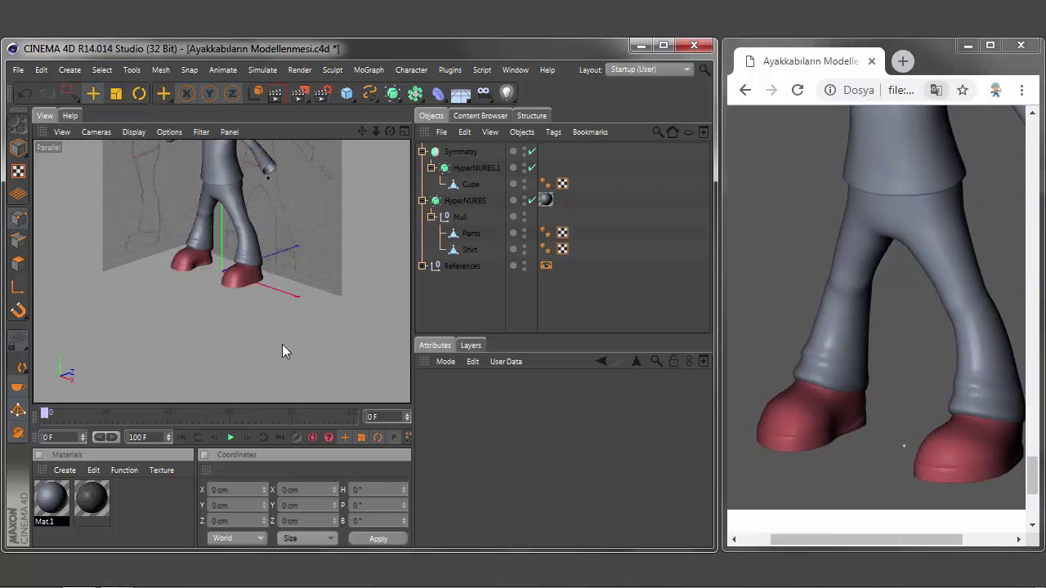
{"action": "scroll", "coordinate": [282, 351], "scroll_direction": "down", "scroll_amount": 3}
- Return the viewport to the Perspective camera and zoom out to frame the whole figure with its red shoes
{"action": "scroll", "coordinate": [283, 351], "scroll_direction": "down", "scroll_amount": 3}
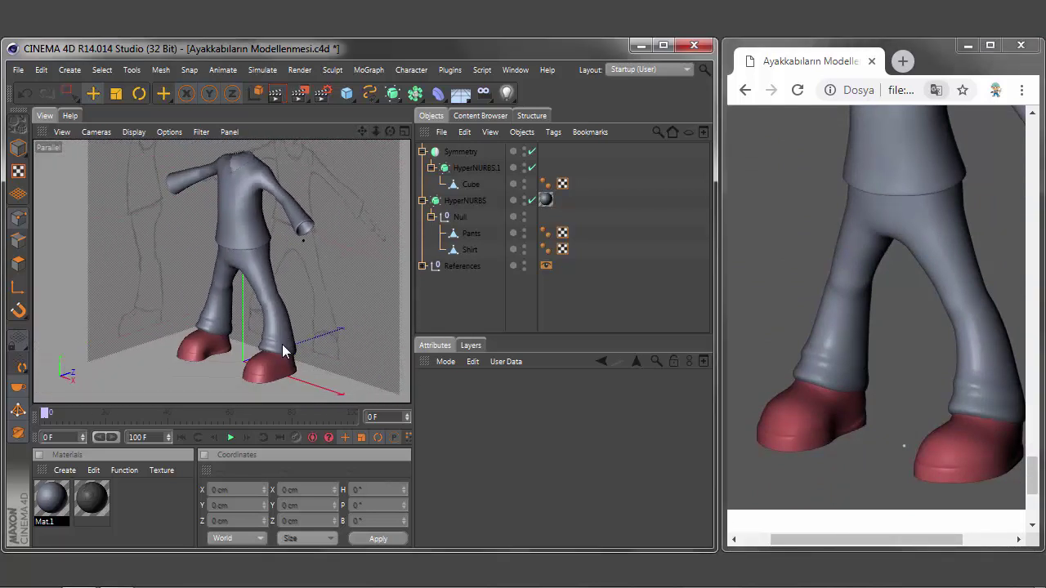
{"action": "scroll", "coordinate": [283, 351], "scroll_direction": "down", "scroll_amount": 2}
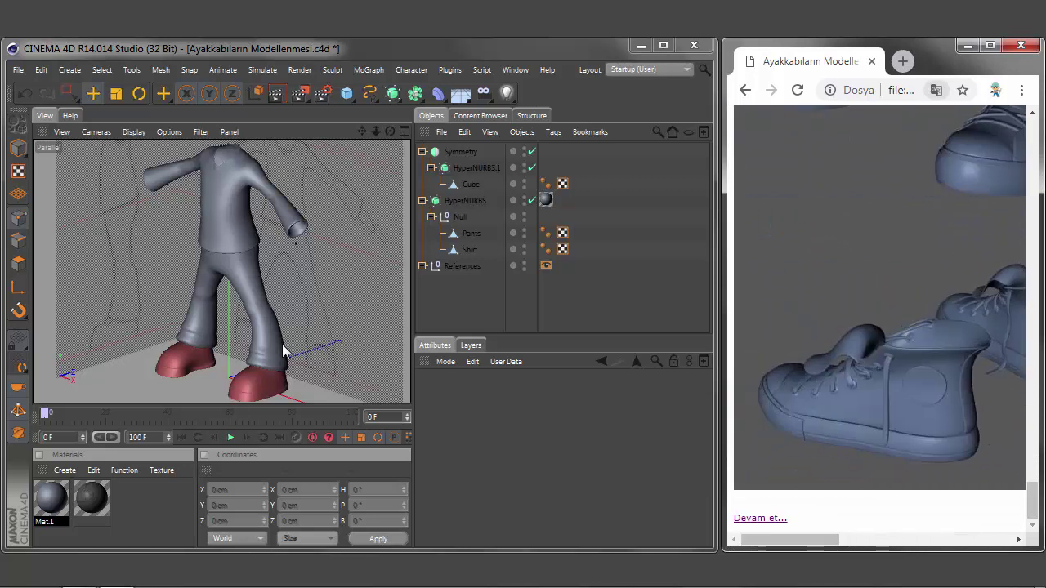
{"action": "key", "text": "F1"}
{"action": "scroll", "coordinate": [282, 351], "scroll_direction": "down", "scroll_amount": 3}
{"action": "scroll", "coordinate": [283, 351], "scroll_direction": "down", "scroll_amount": 2}
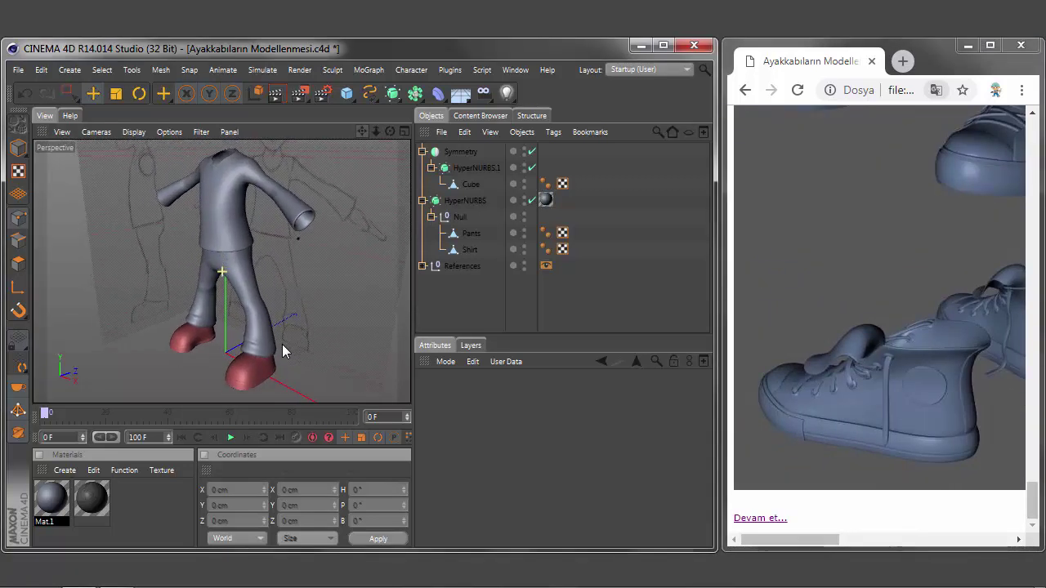
{"action": "scroll", "coordinate": [282, 351], "scroll_direction": "down", "scroll_amount": 1}
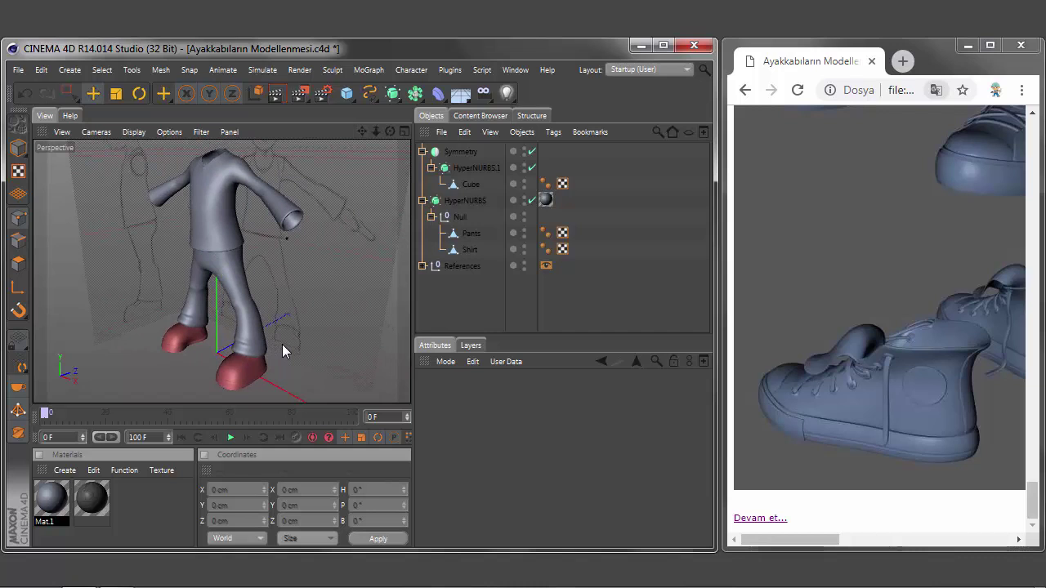